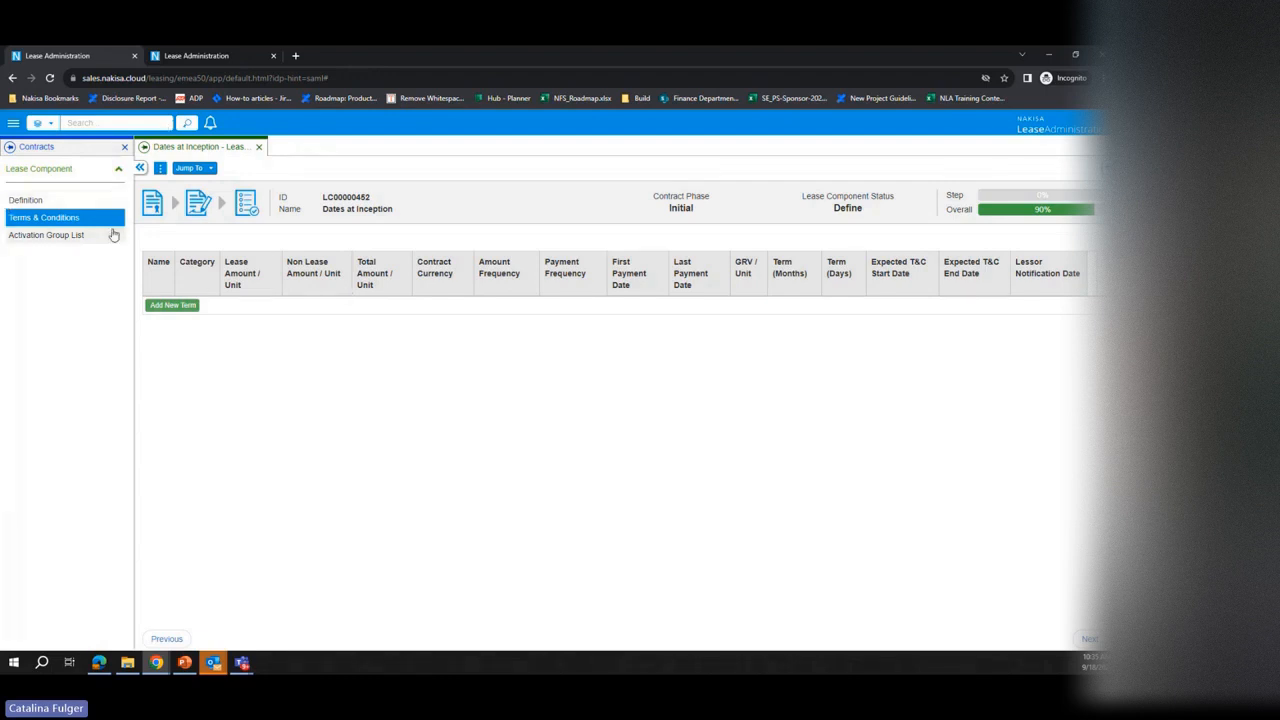
Step: Add a new standard term to the lease component with Base Rent as its term type
click(177, 309)
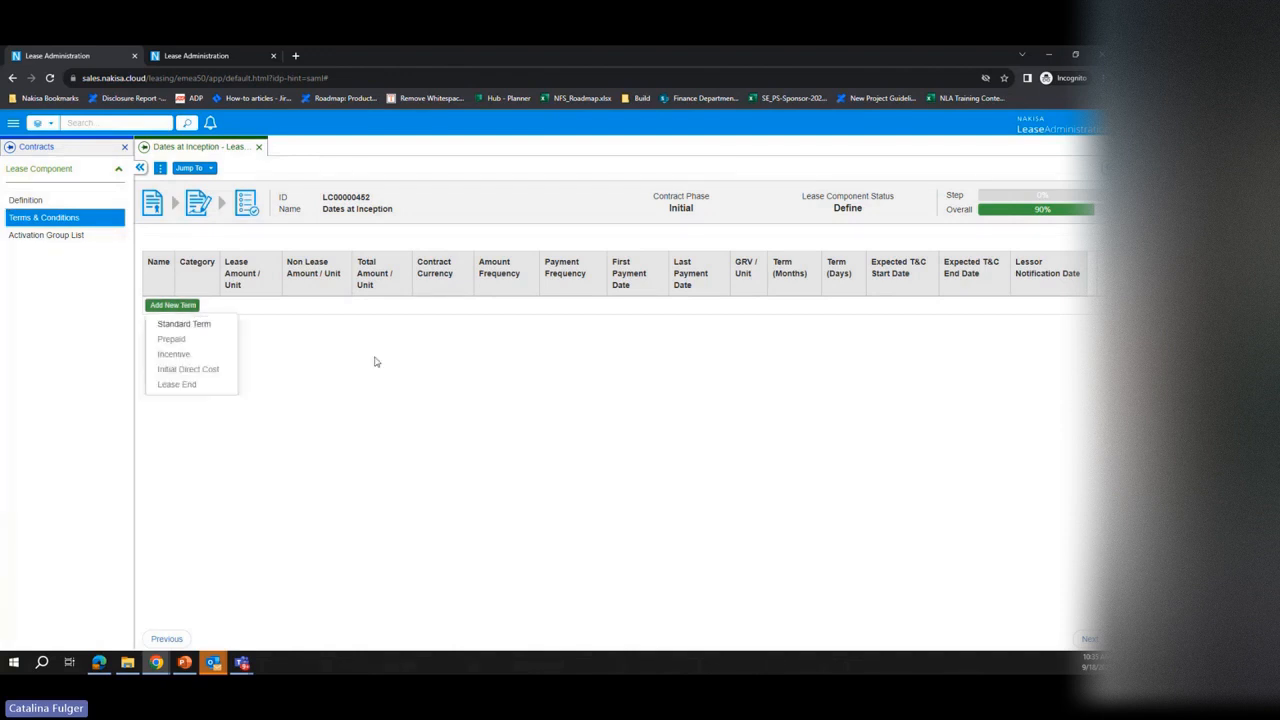
click(217, 331)
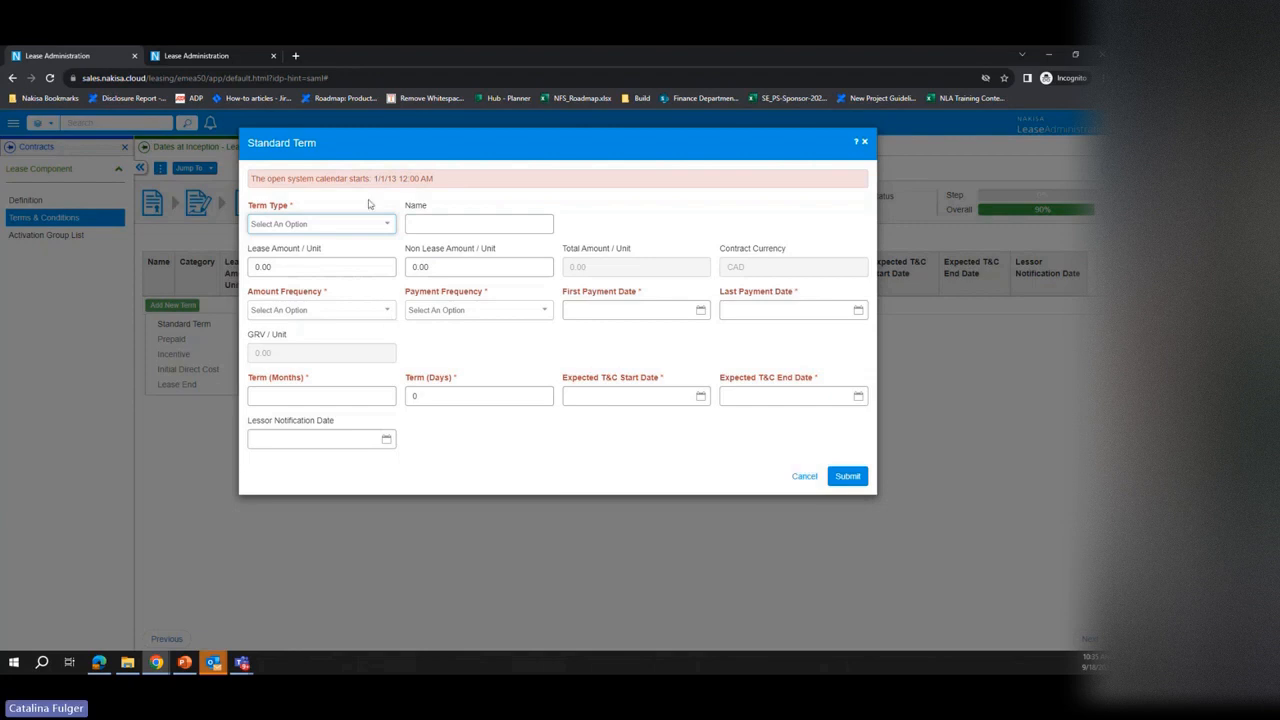
click(353, 226)
click(328, 247)
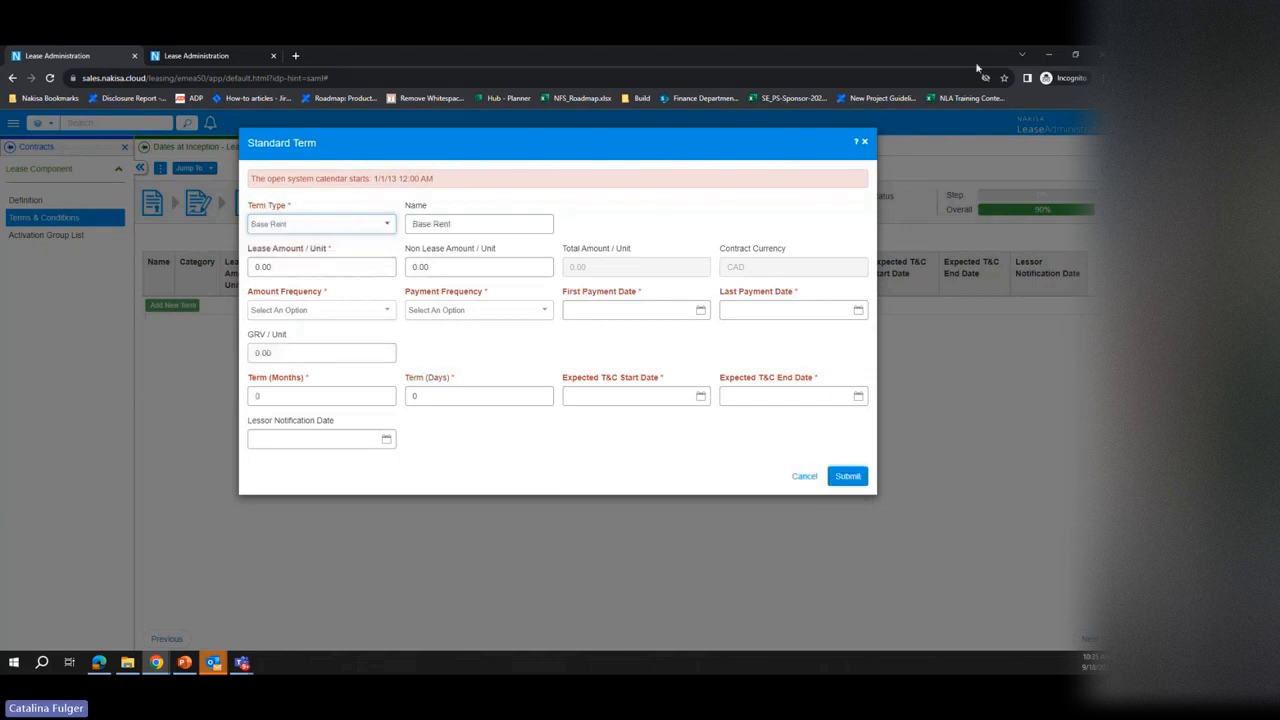
Step: Set the Base Rent term's lease amount per unit to 6500
click(1089, 77)
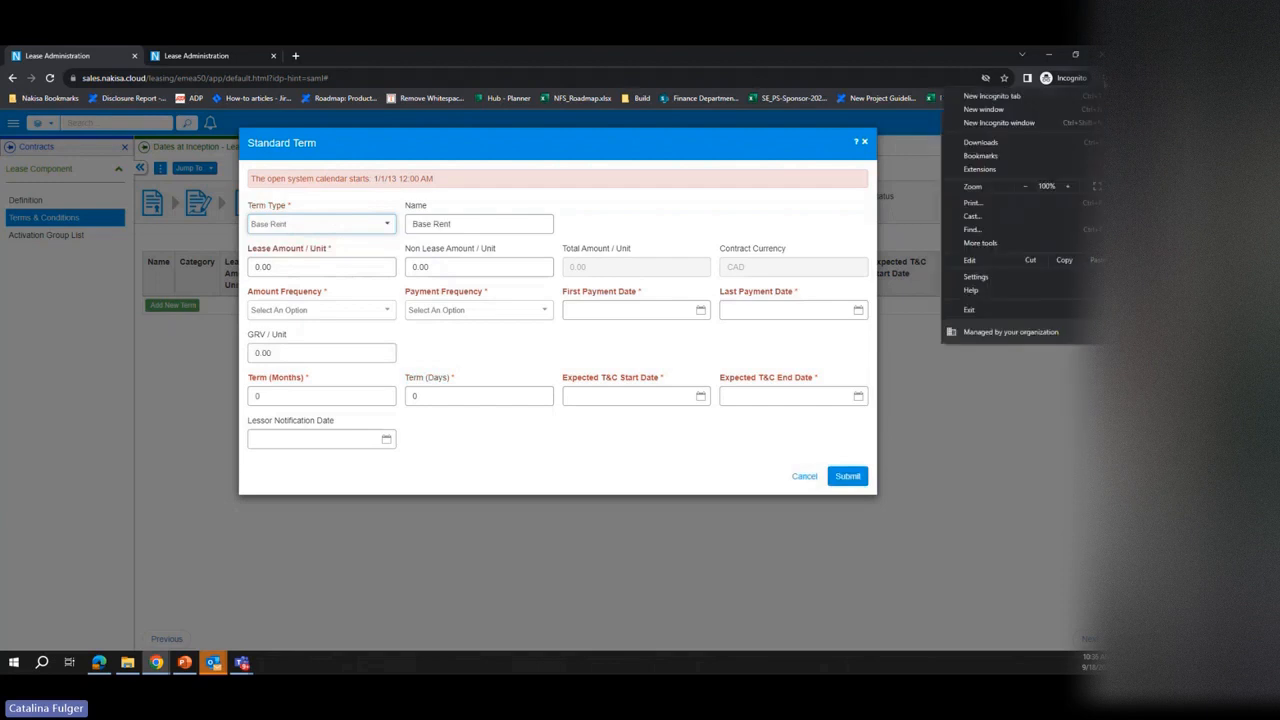
click(1068, 186)
click(1070, 187)
key(Escape)
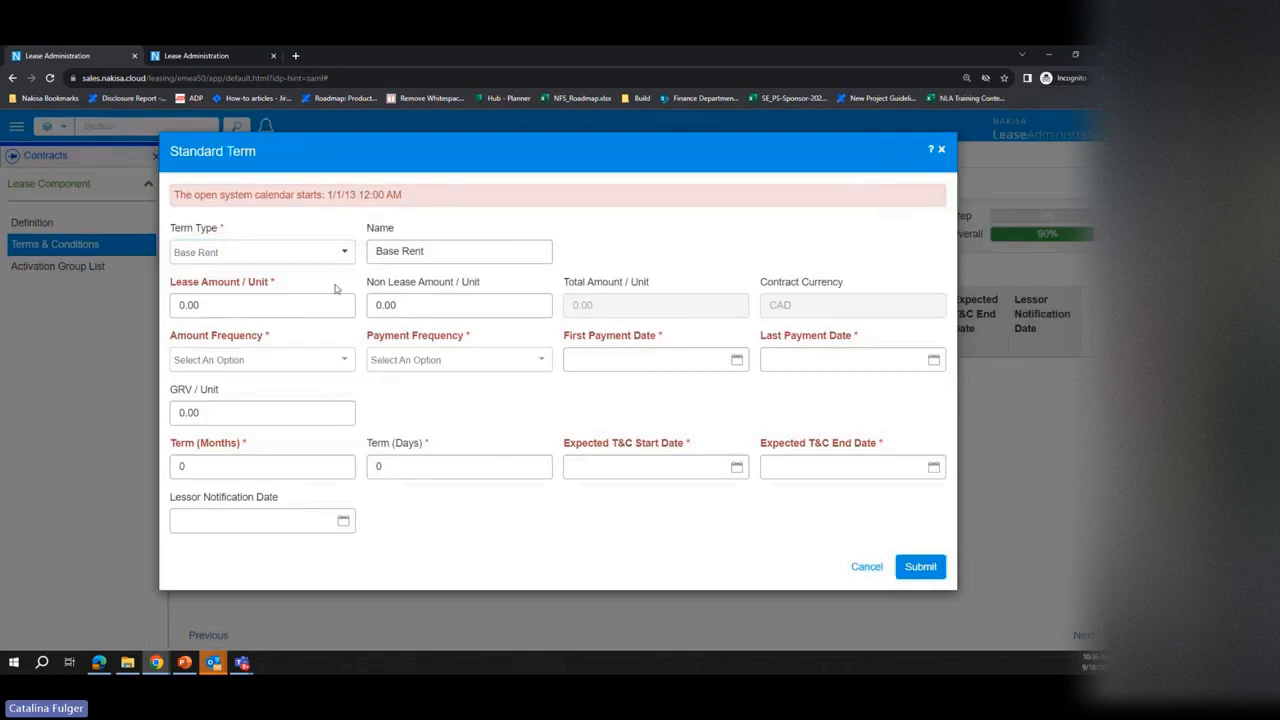
click(259, 307)
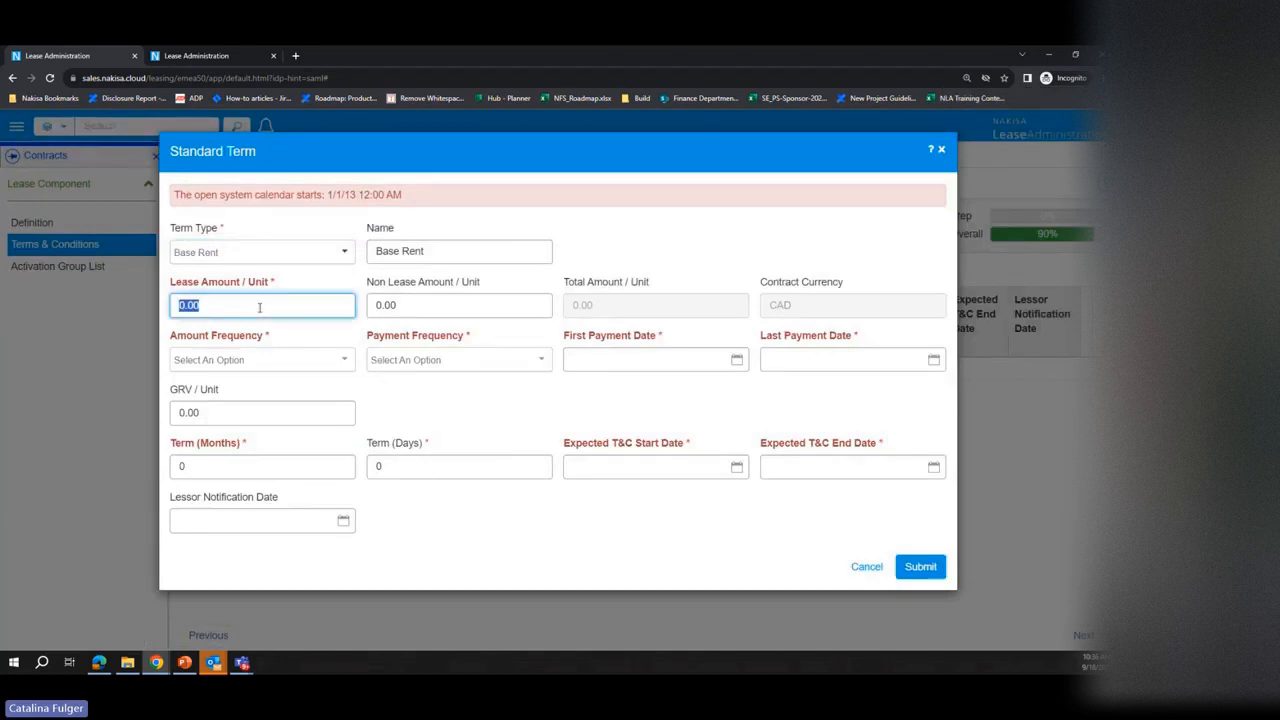
text(6500)
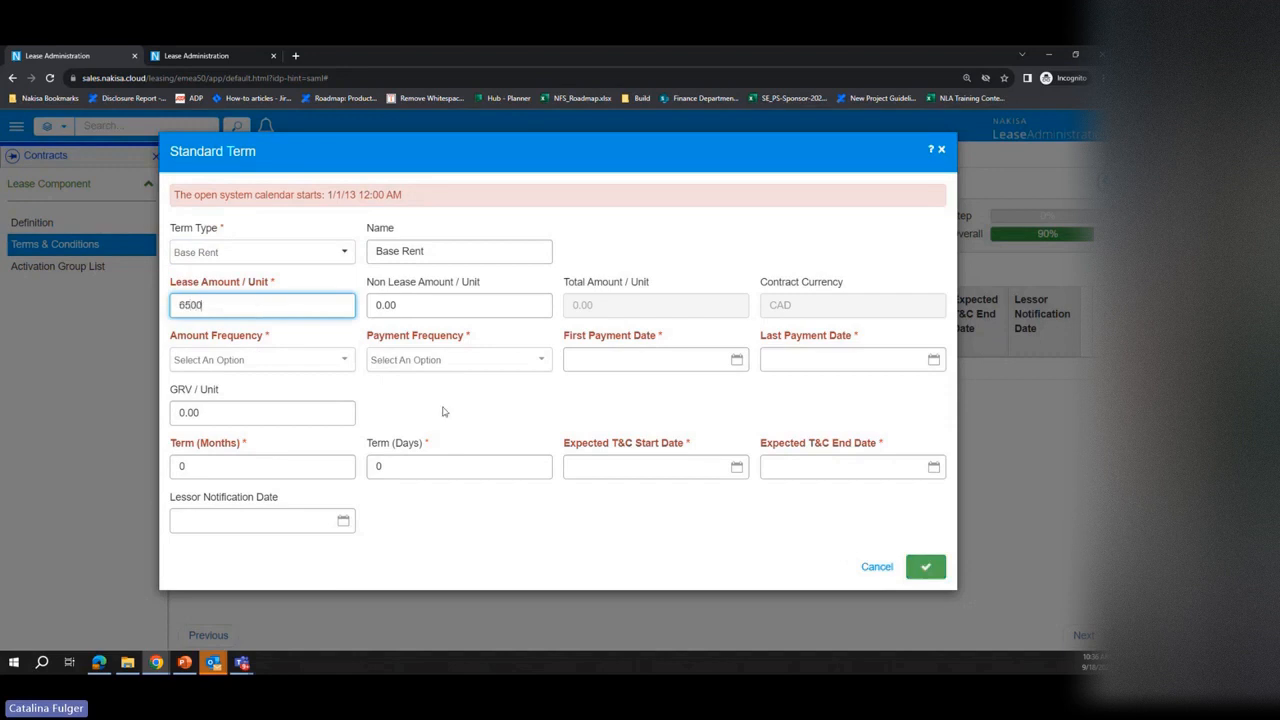
click(444, 411)
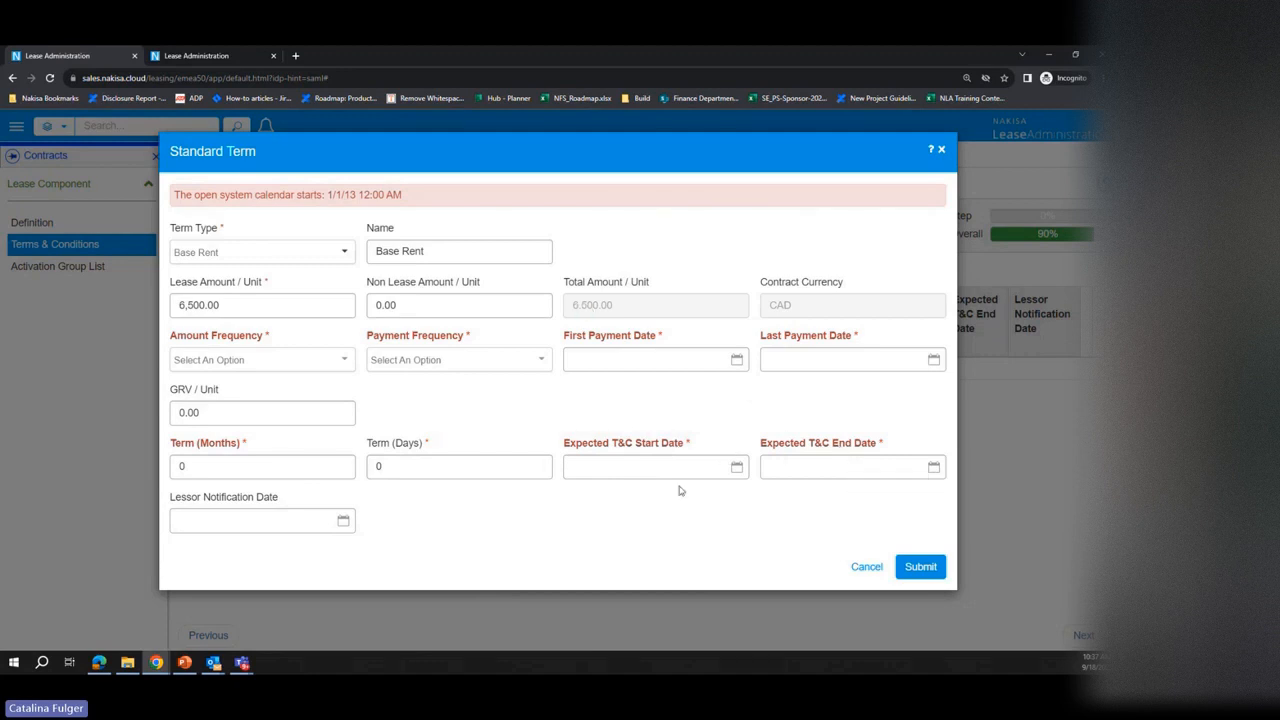
Step: Set the expected T&C start date of the Base Rent term to 2023-01-01
click(737, 467)
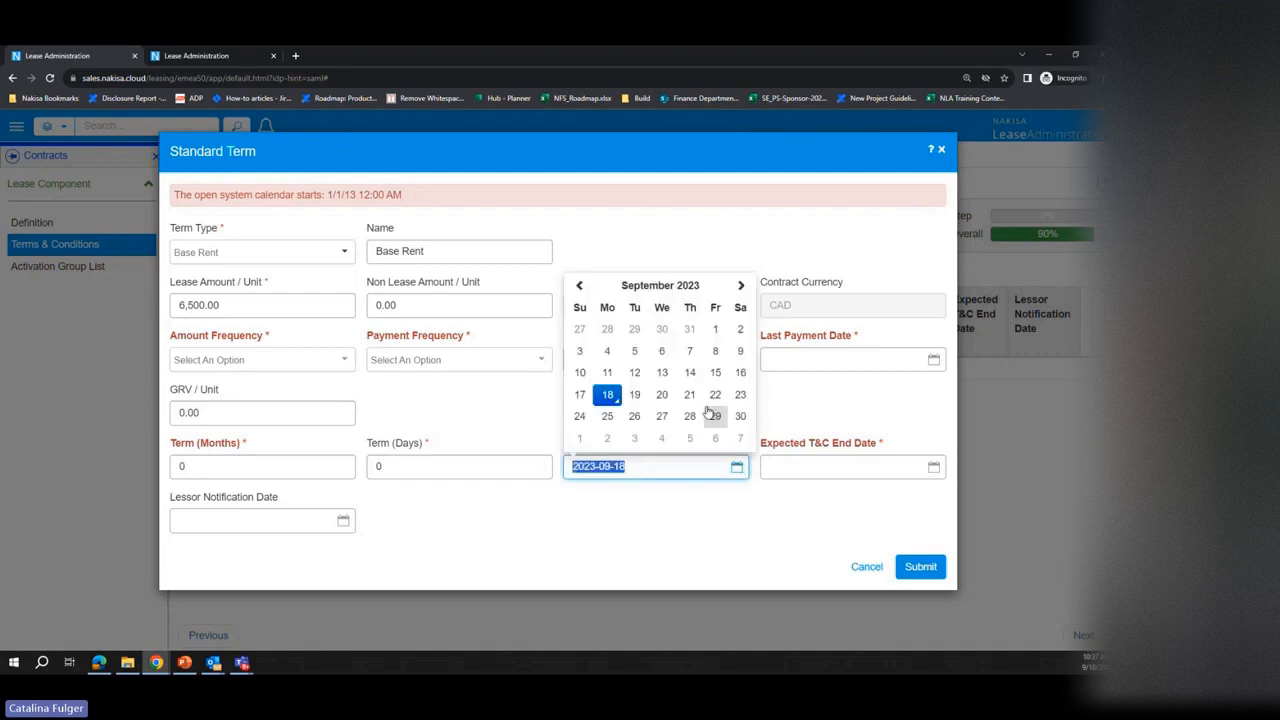
click(651, 287)
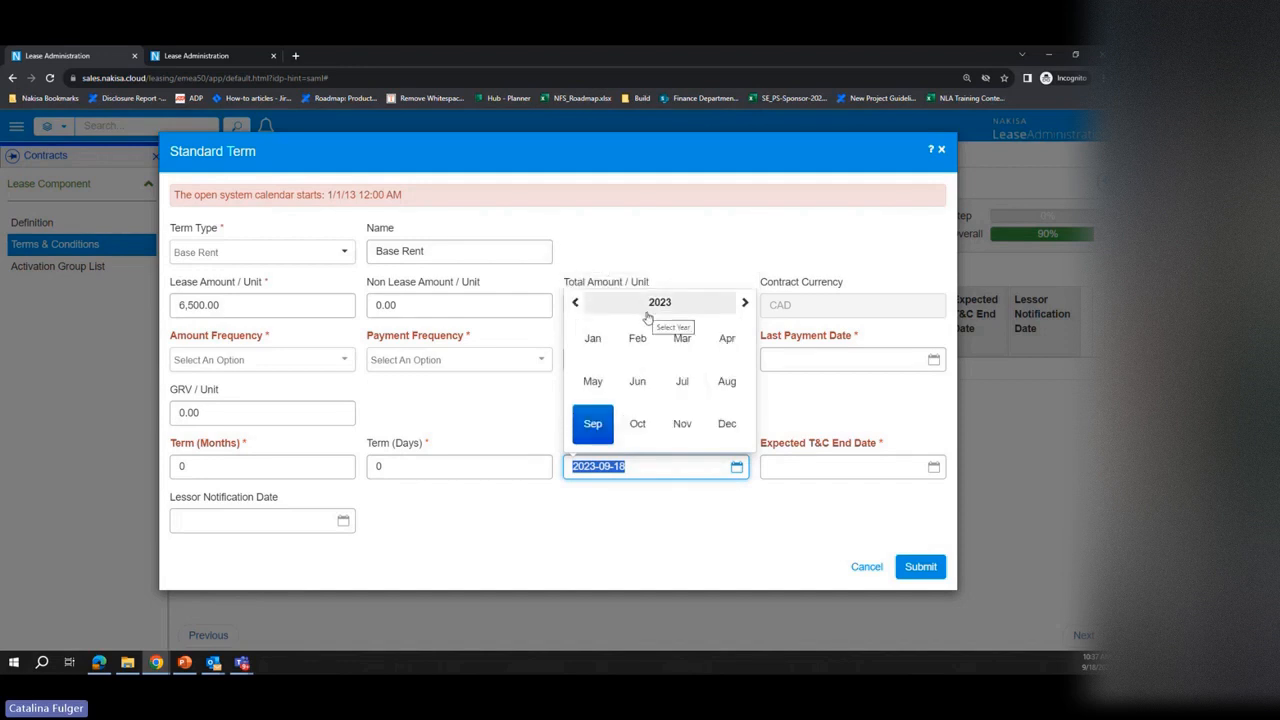
click(592, 338)
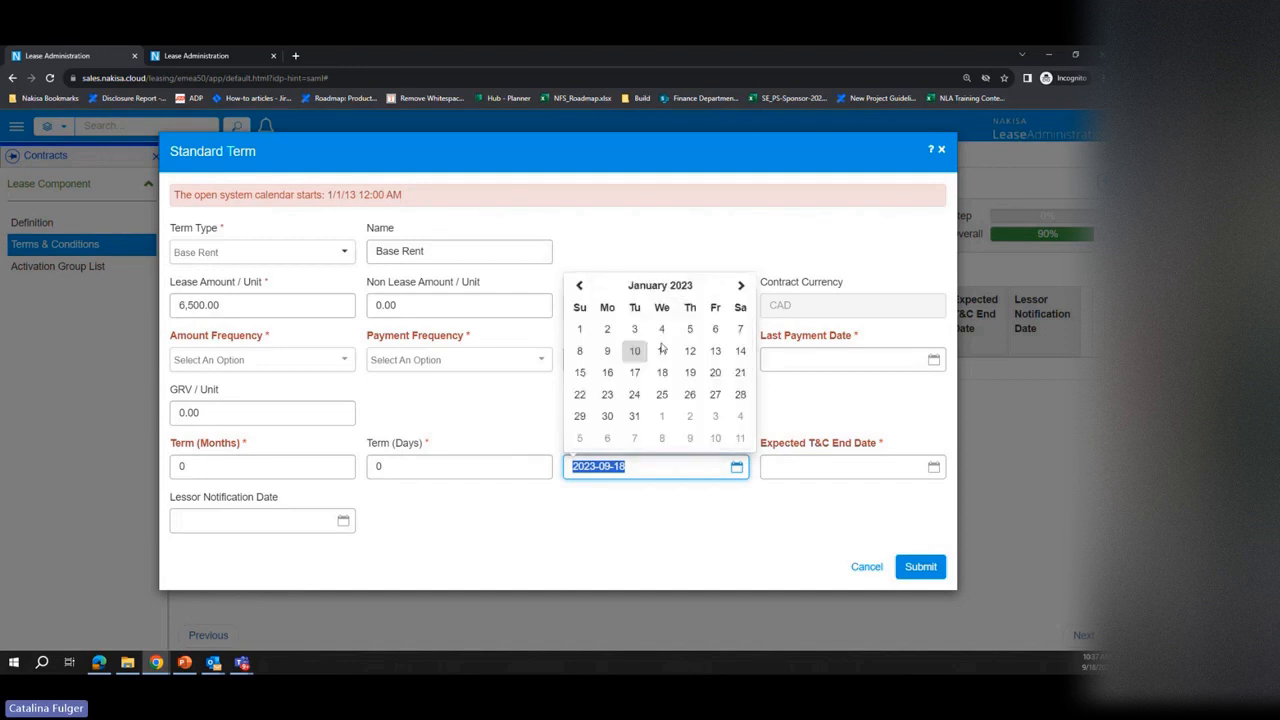
click(583, 331)
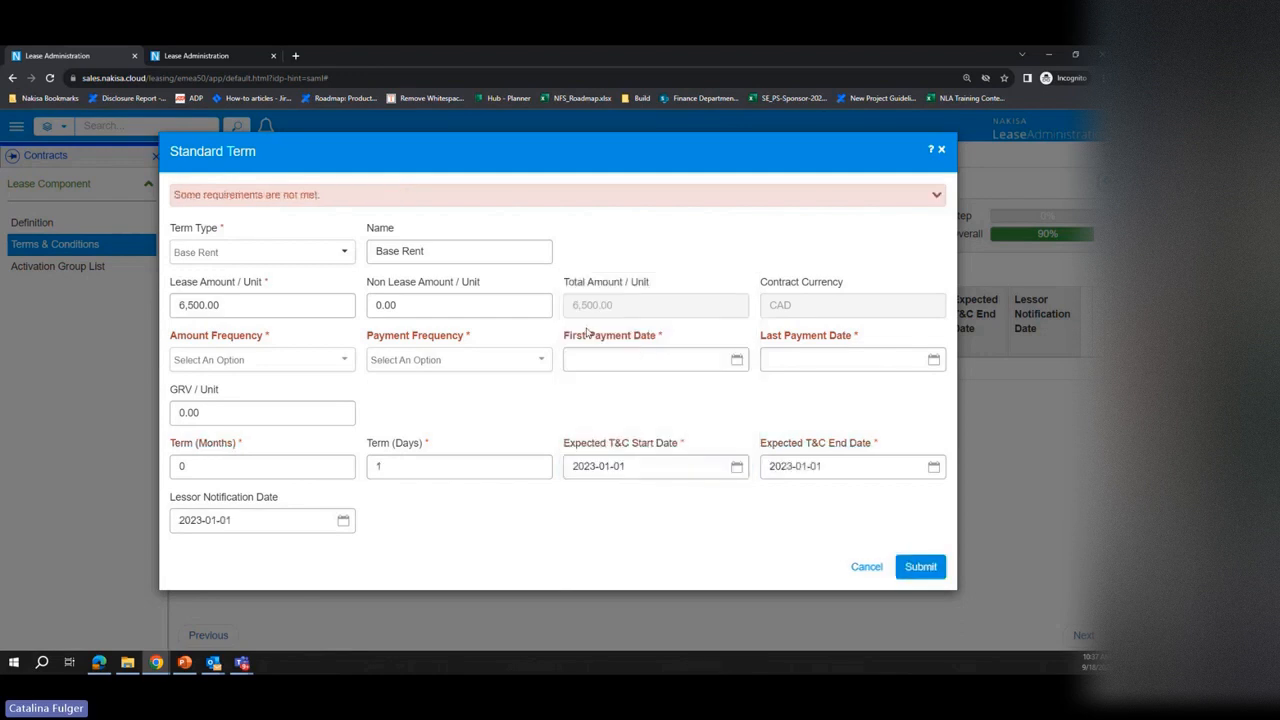
Step: Set the Base Rent term's length to 36 months and 0 days
double_click(200, 465)
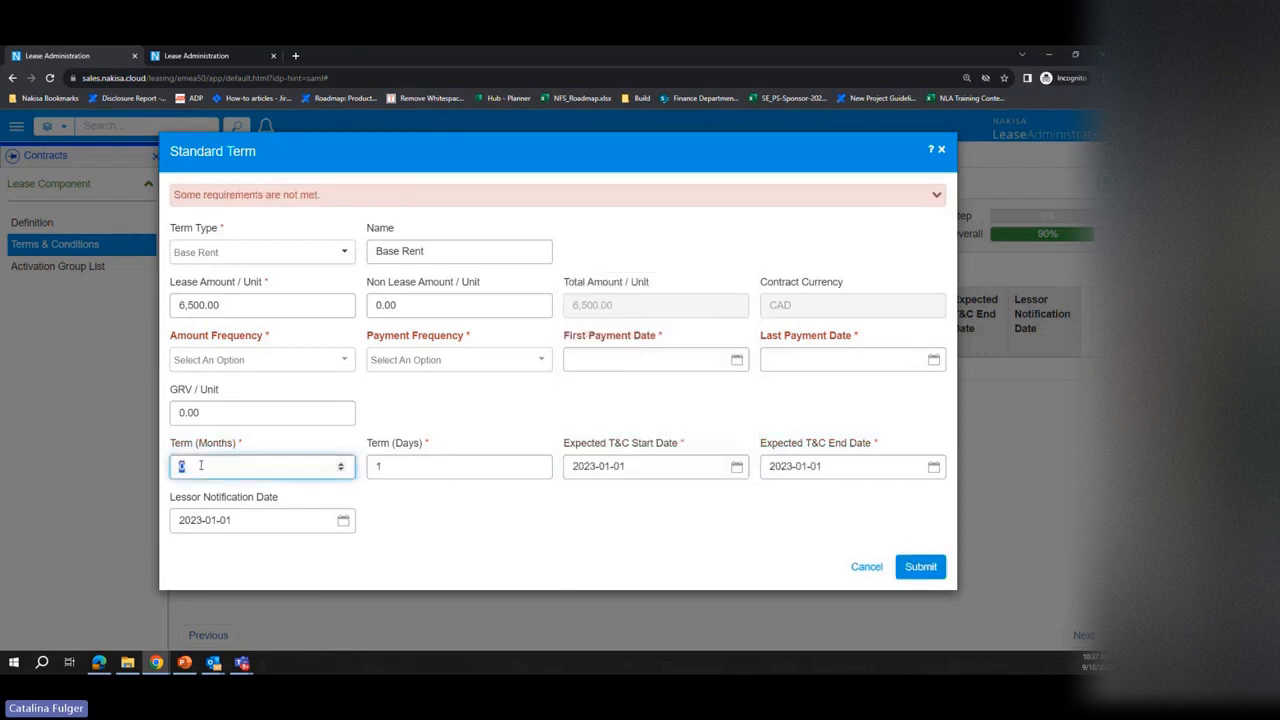
text(36)
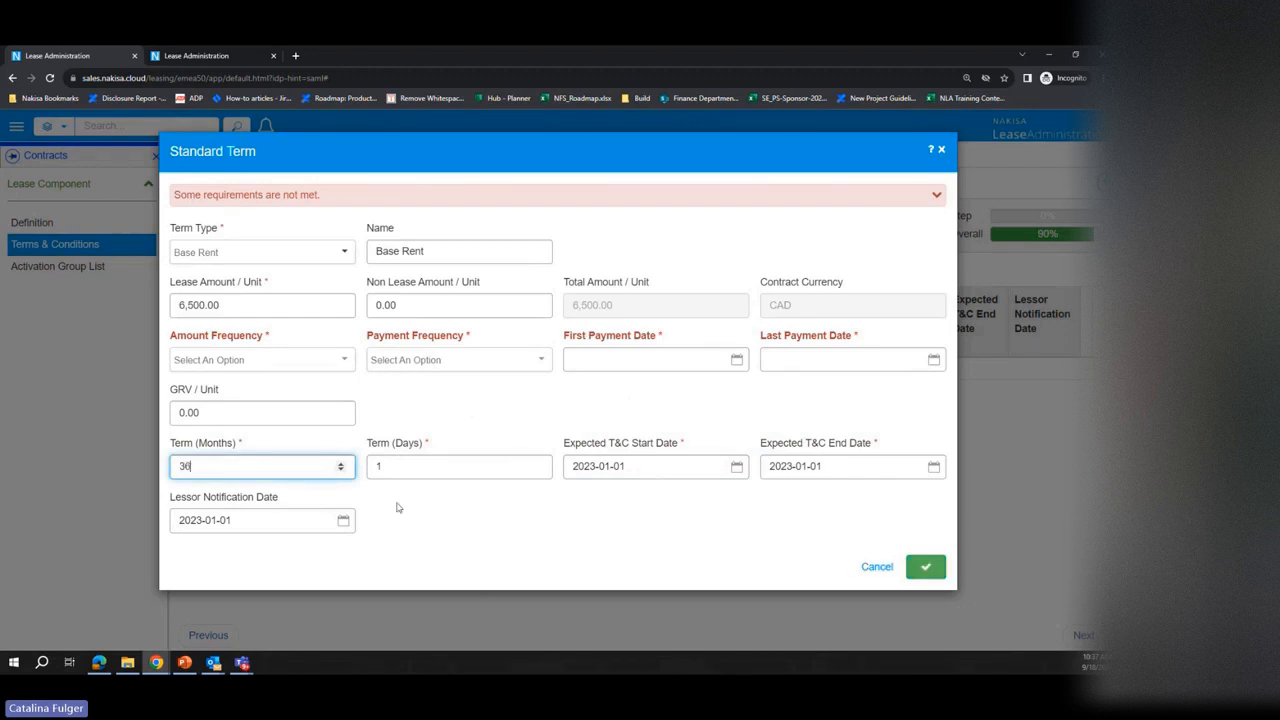
double_click(392, 469)
text(0)
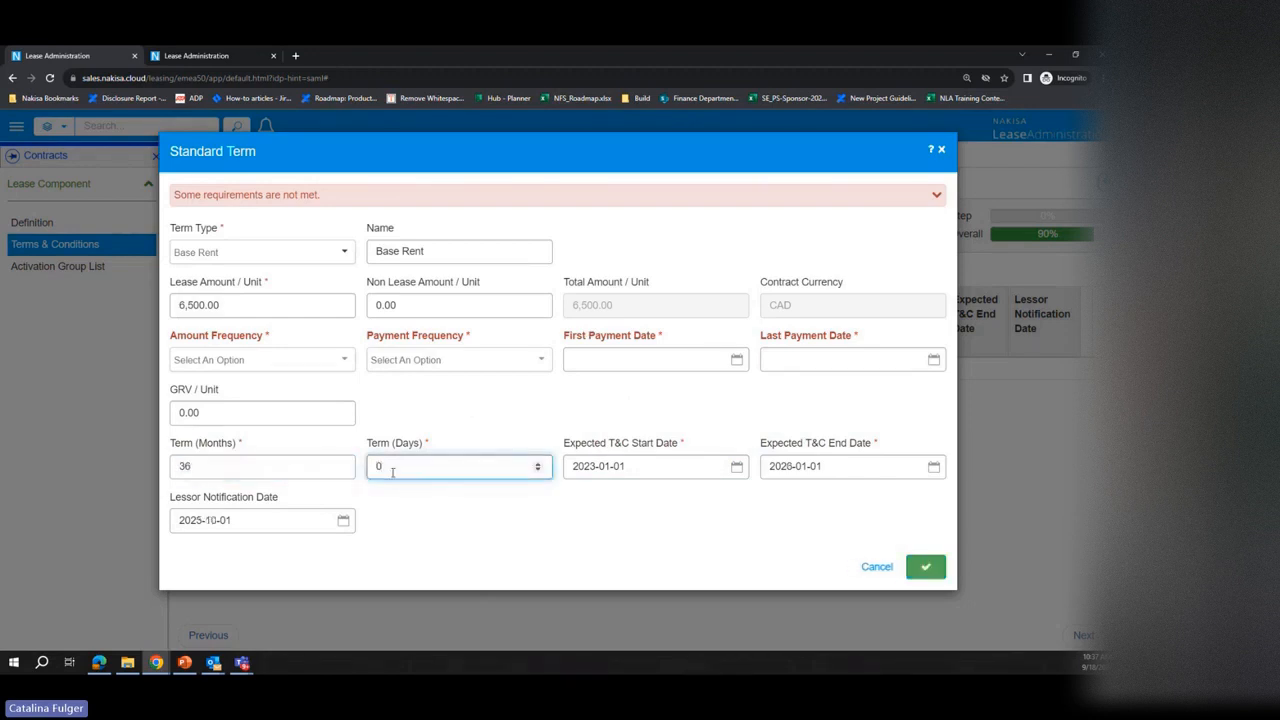
click(487, 512)
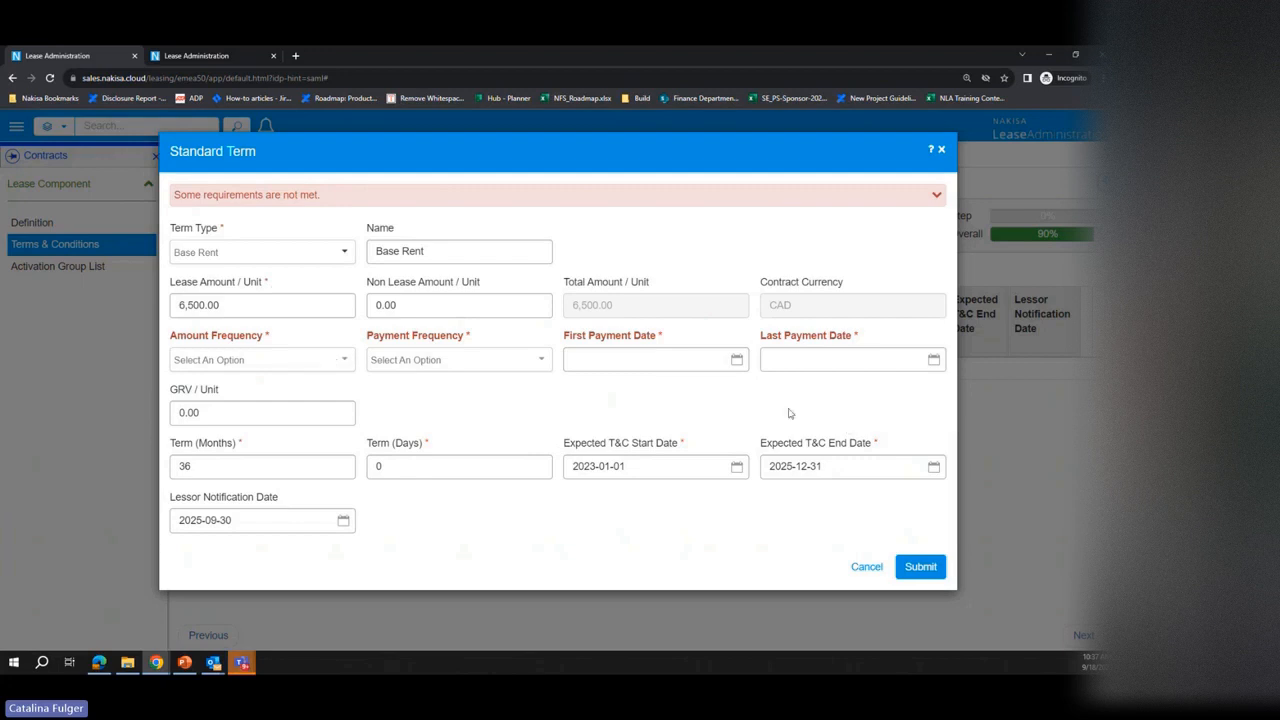
Step: Choose OneTime as the amount frequency and Monthly as the payment frequency for the Base Rent term
click(322, 364)
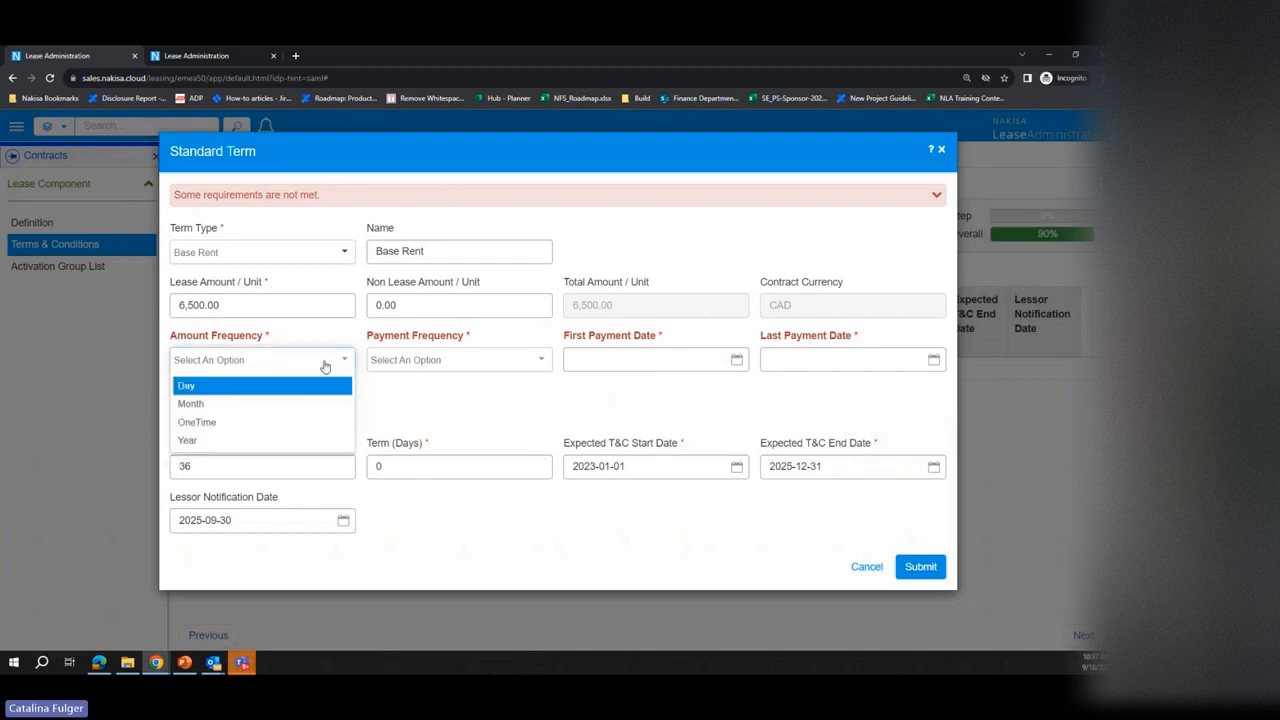
click(294, 421)
click(440, 362)
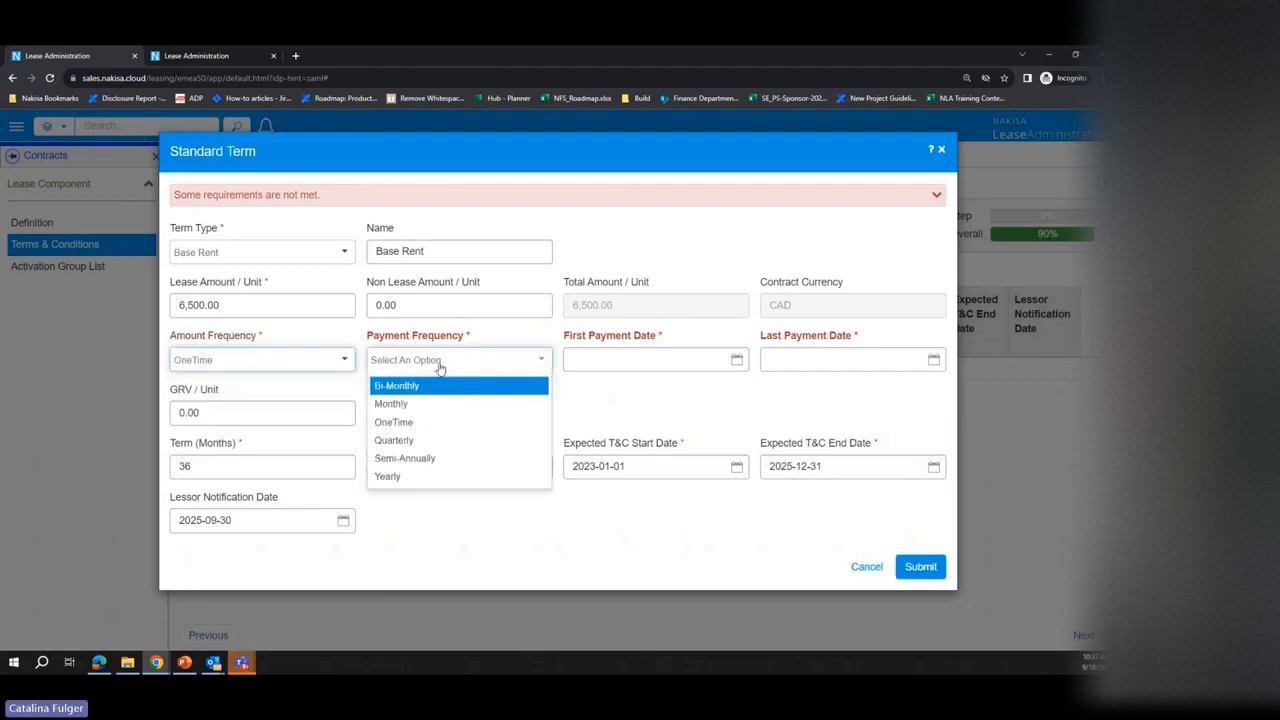
click(430, 403)
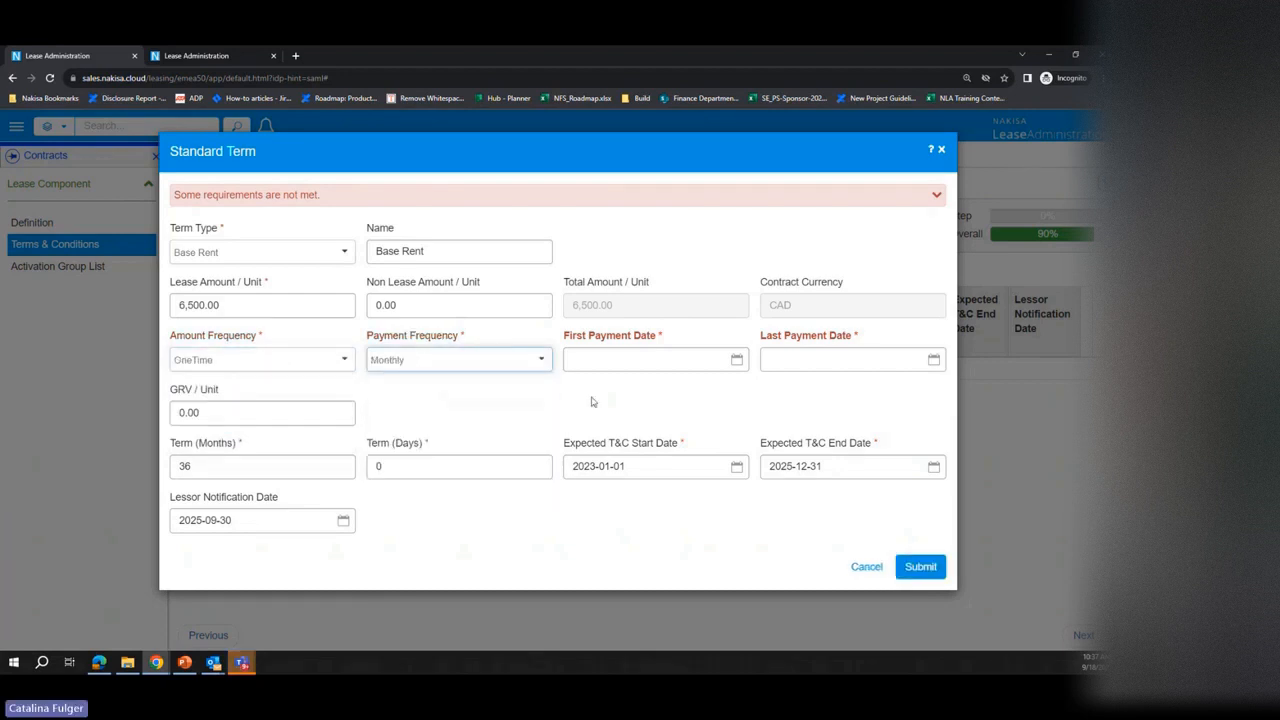
Step: Set the Base Rent term's first payment date to 2023-09-15
click(728, 362)
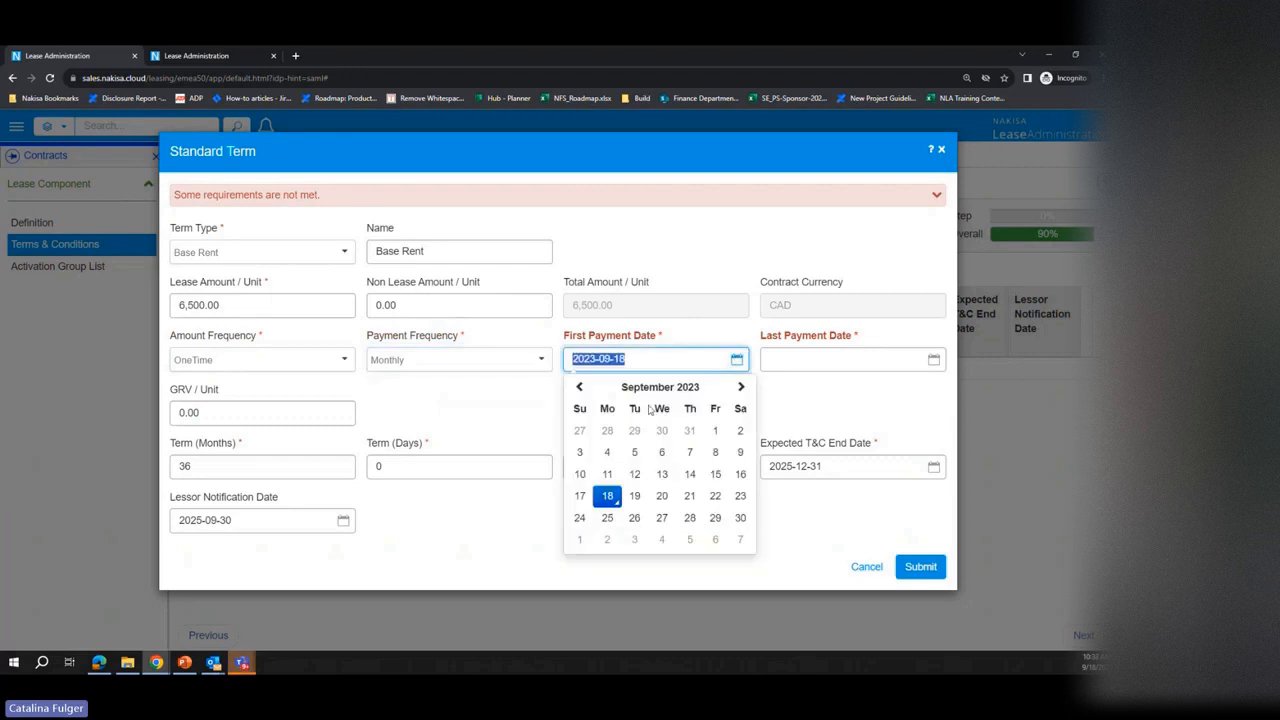
click(715, 474)
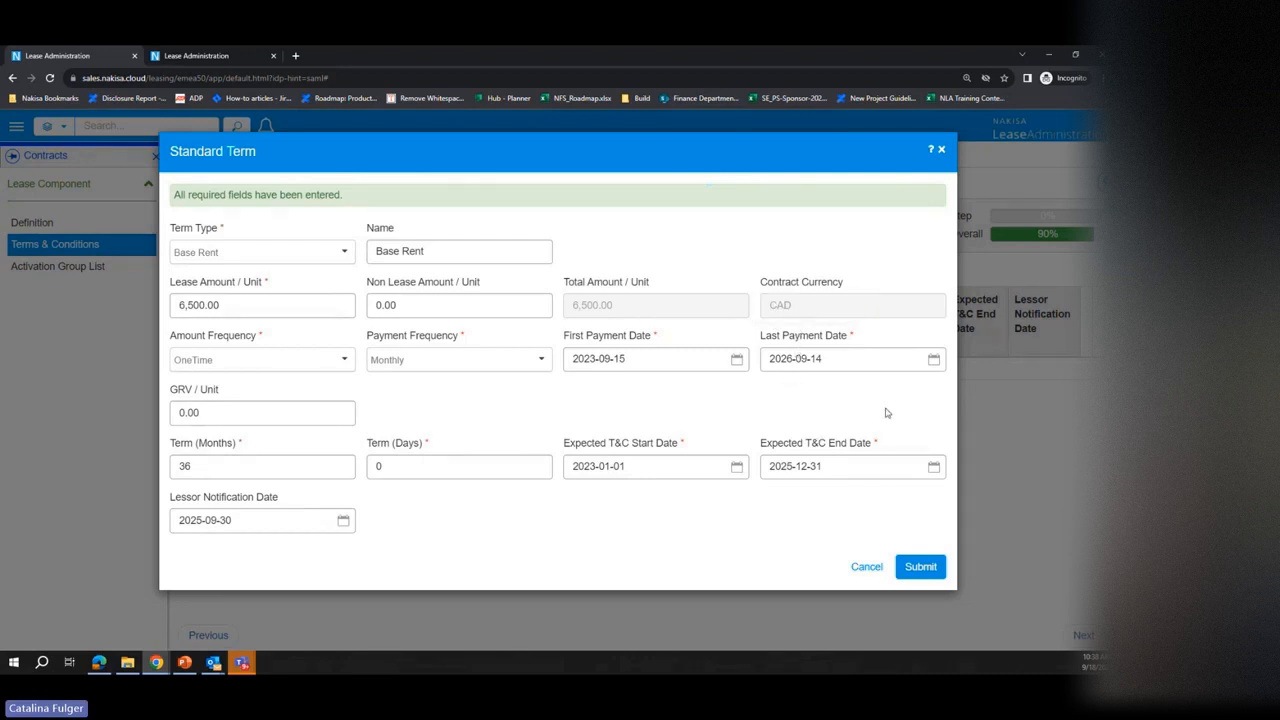
Step: Copy the expected T&C end date, 2025-12-31, into the last payment date
click(825, 470)
key(ctrl+c)
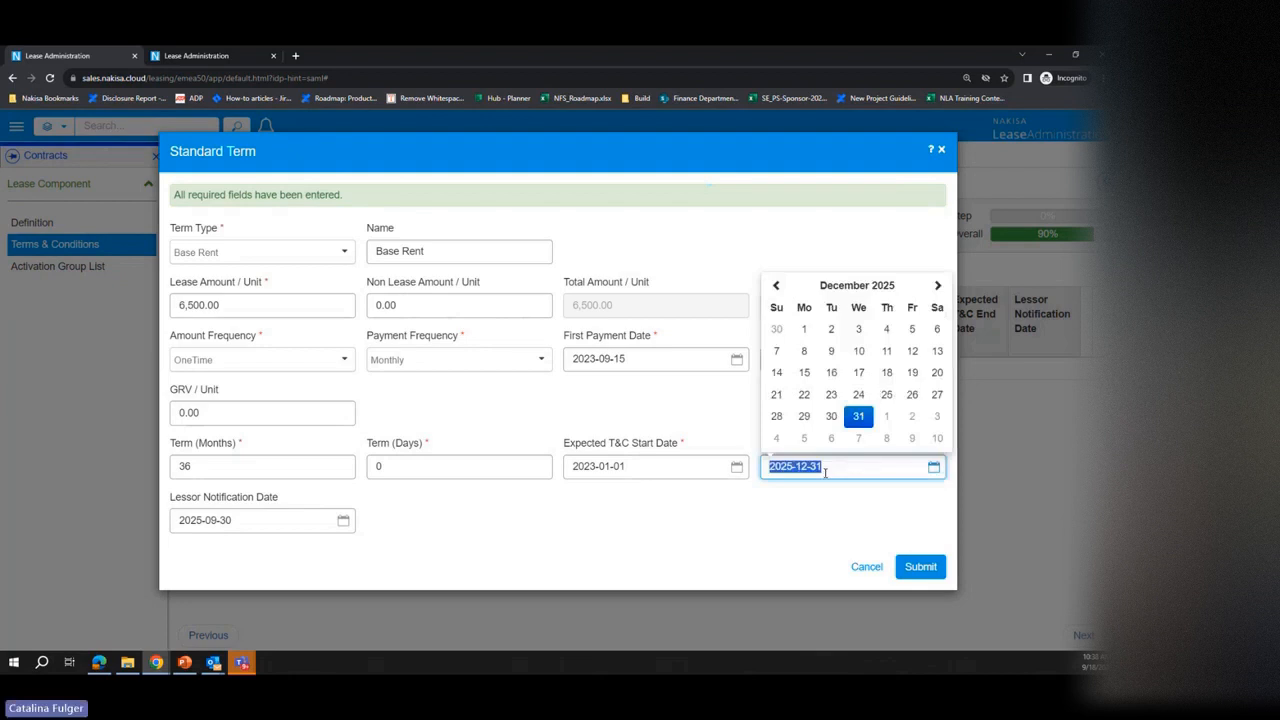
click(753, 412)
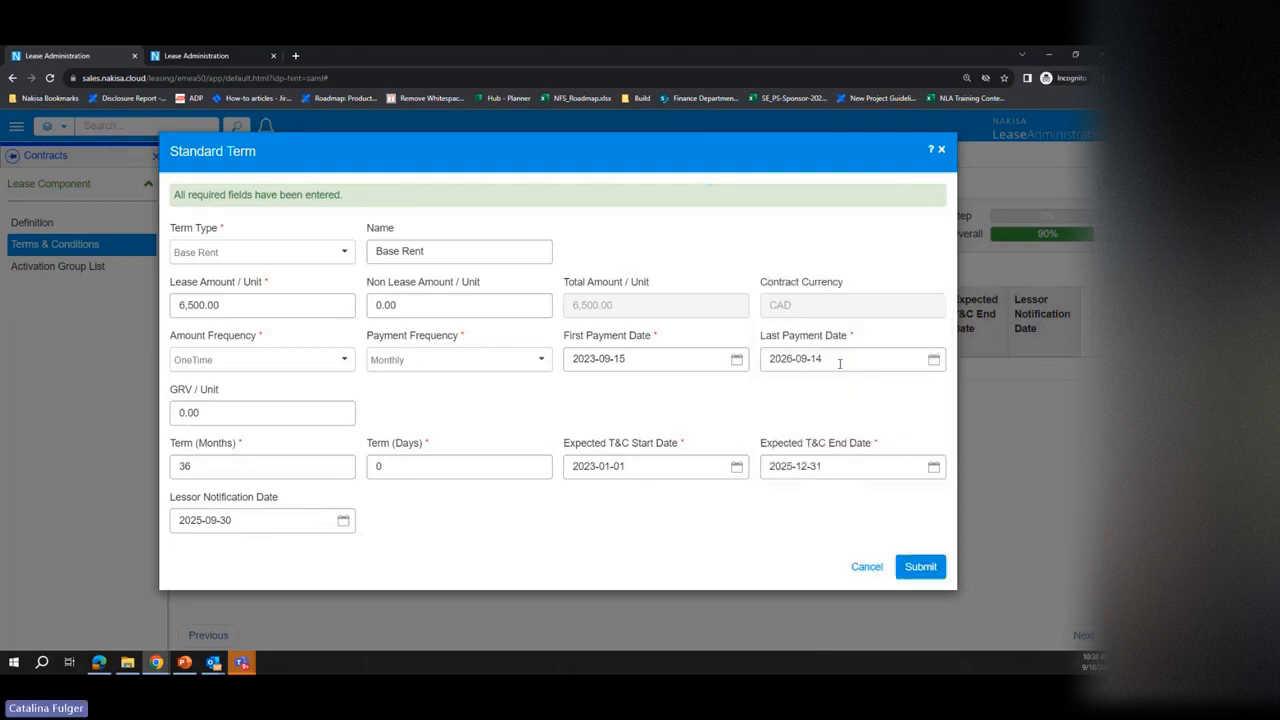
click(840, 360)
key(ctrl+v)
click(731, 413)
Step: Set the first payment date to 2023-01-15 and submit the Base Rent term
click(736, 359)
click(660, 386)
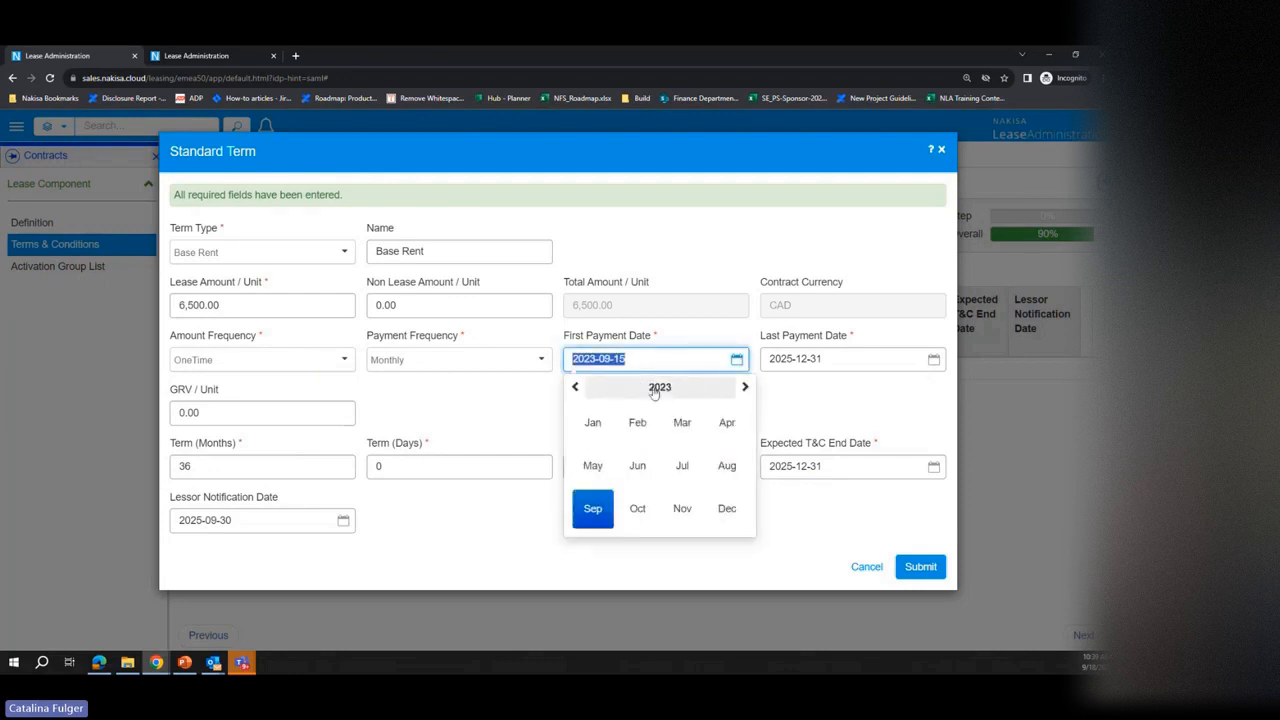
click(660, 386)
click(637, 465)
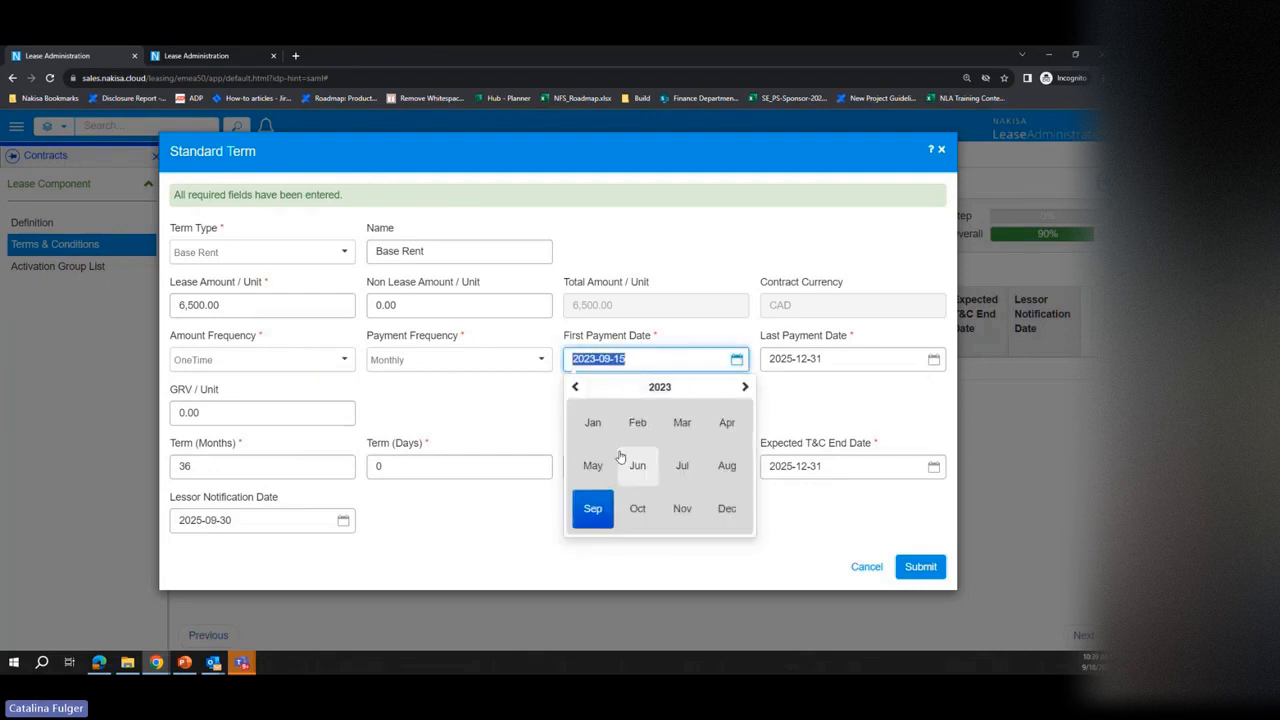
click(592, 423)
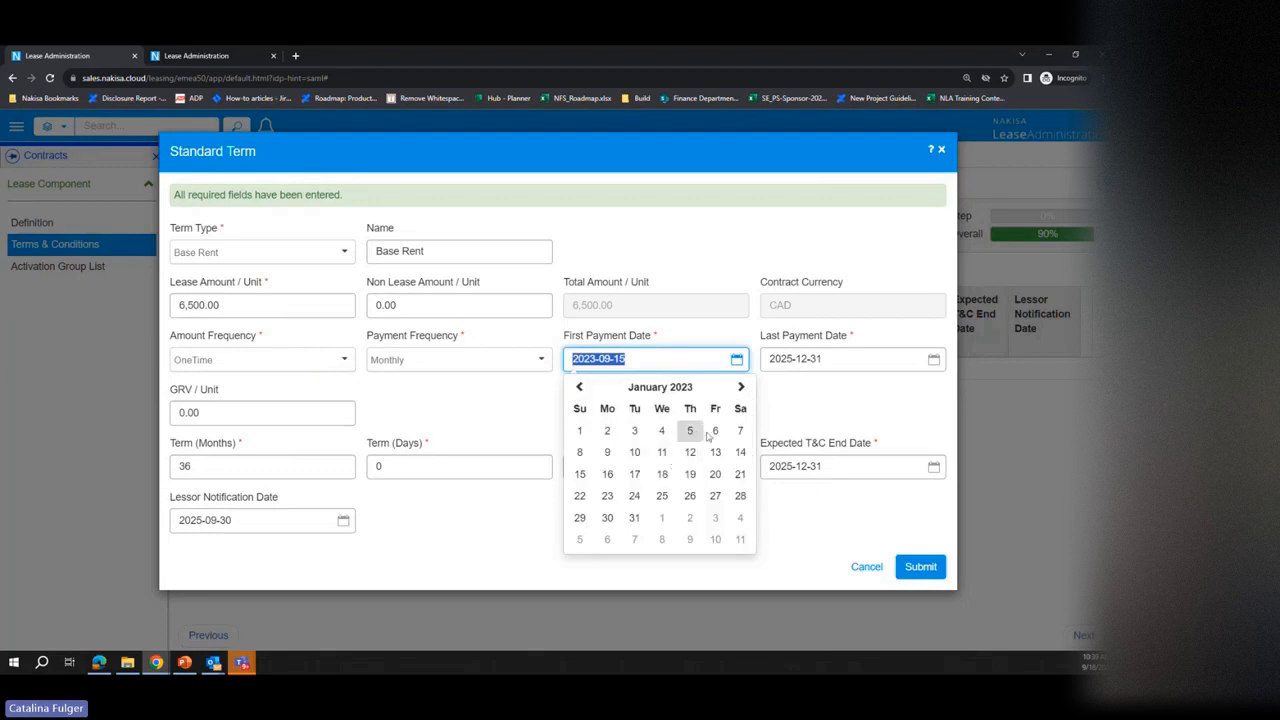
click(580, 474)
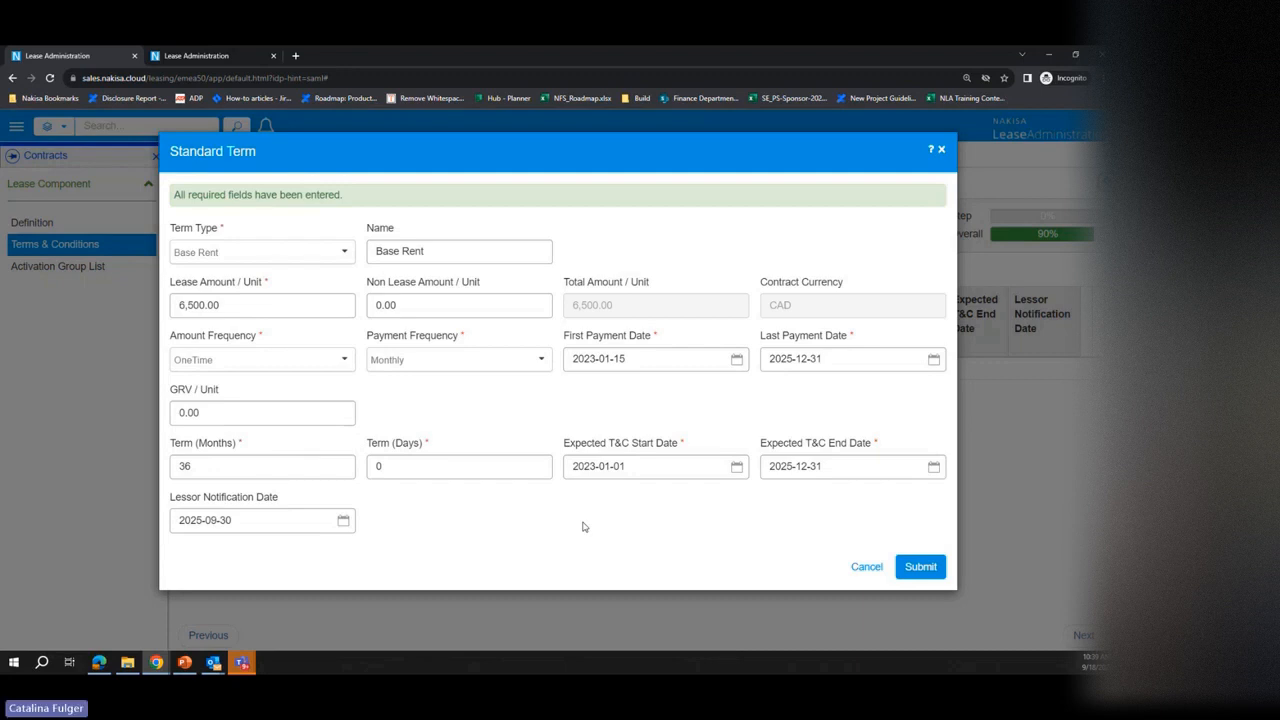
click(939, 576)
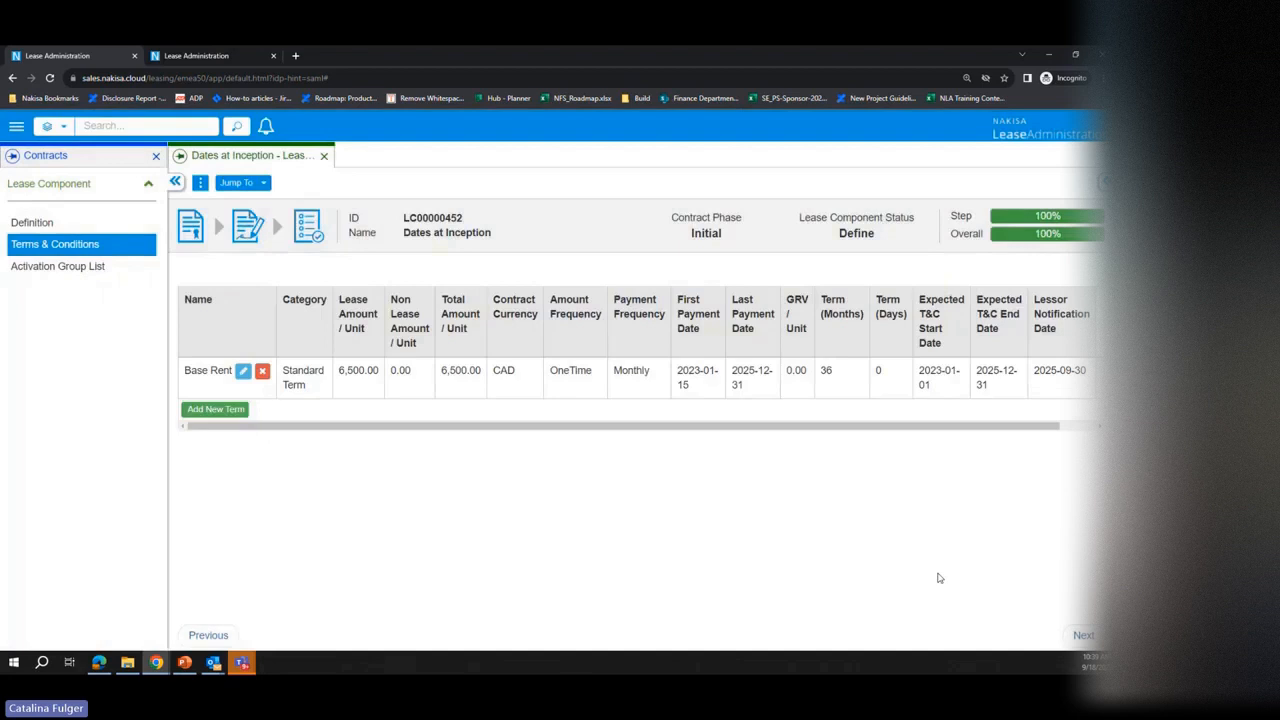
Step: Add a new incentive term of type Incentive - Free Rent with OneTime as its amount frequency
click(240, 411)
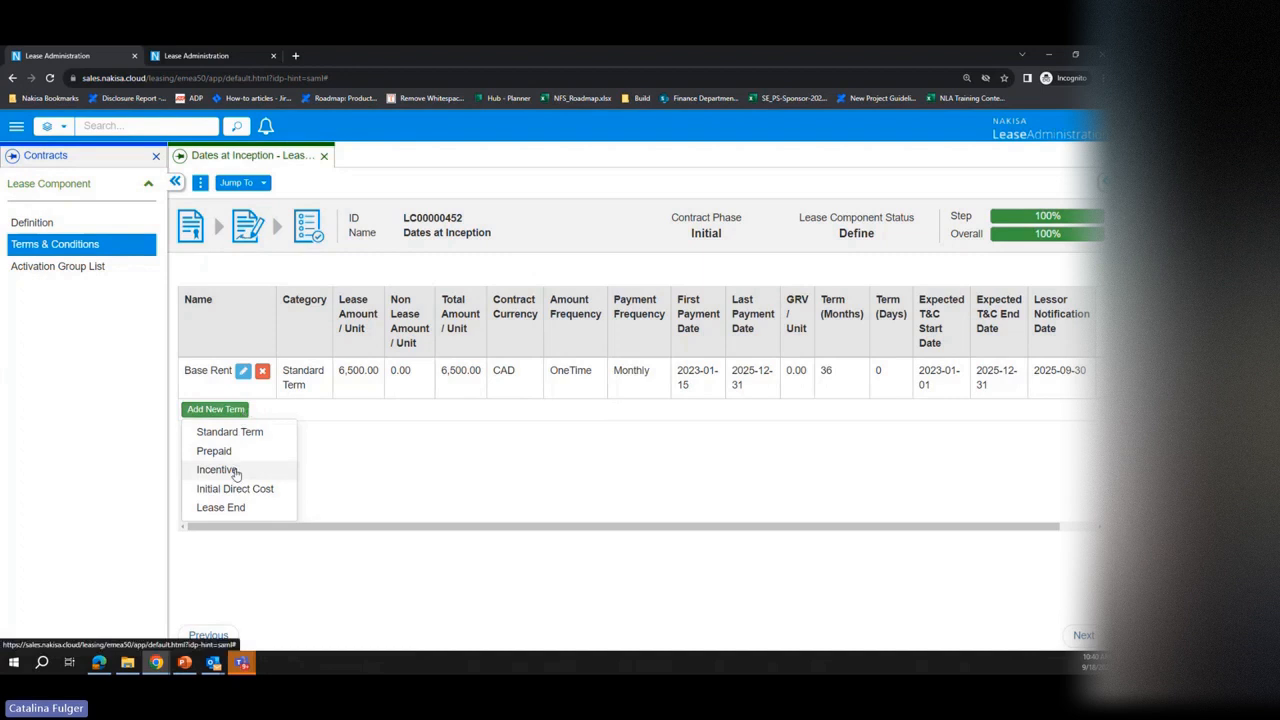
click(270, 470)
click(292, 258)
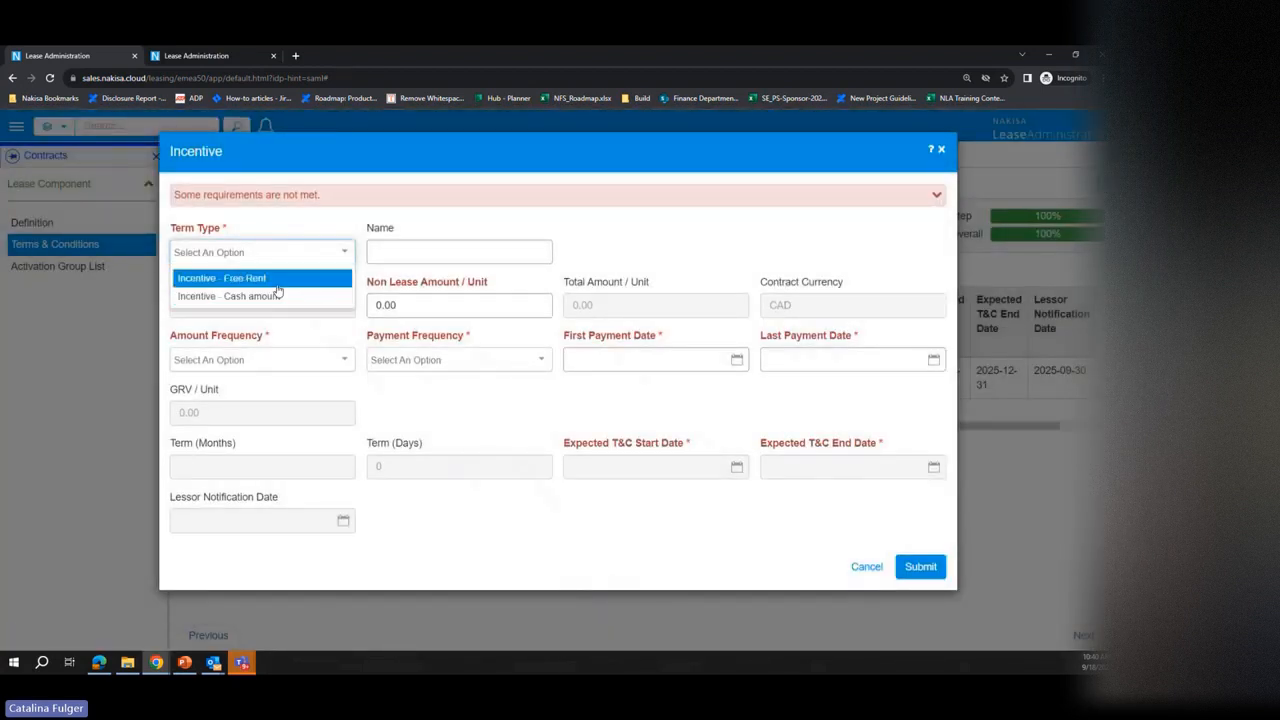
click(277, 285)
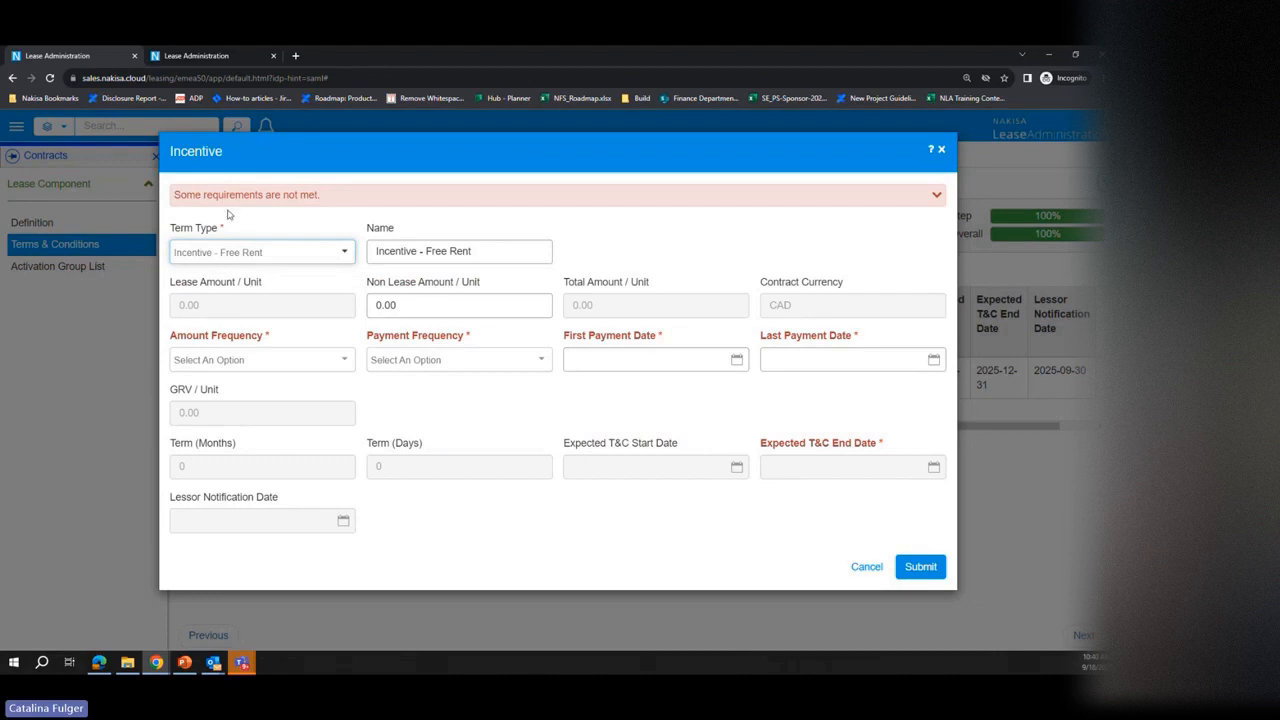
click(330, 362)
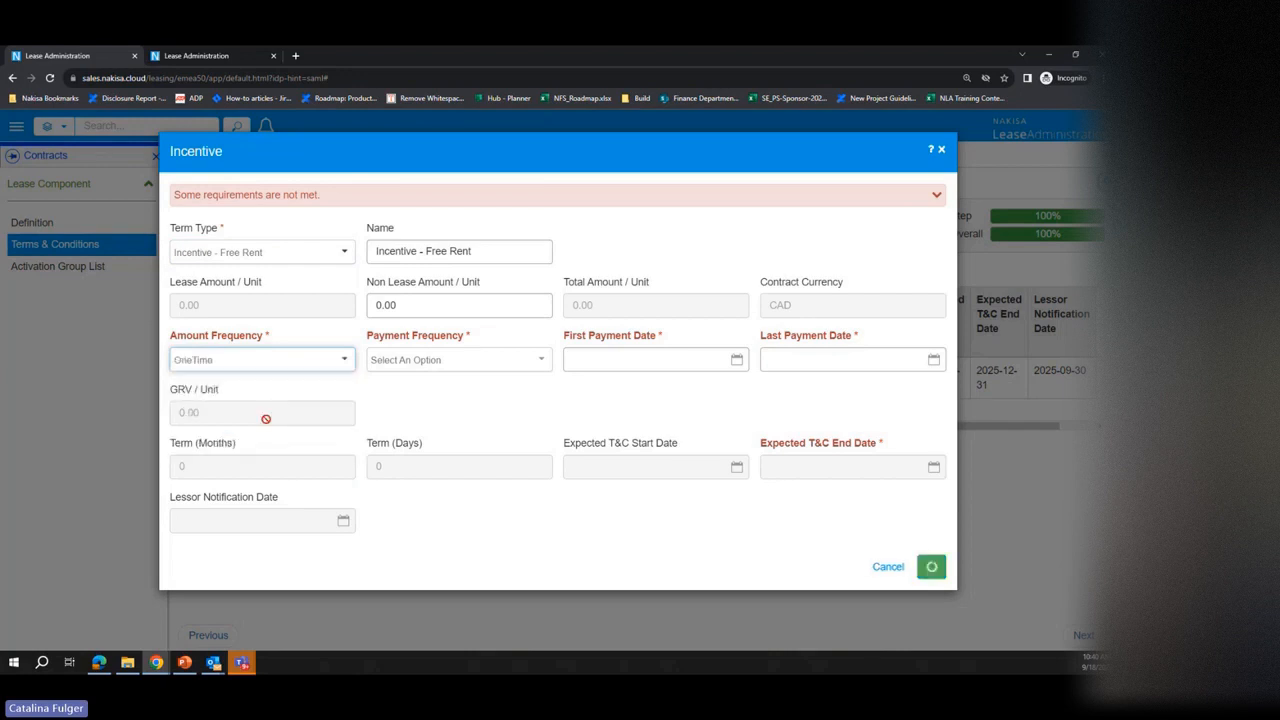
click(267, 424)
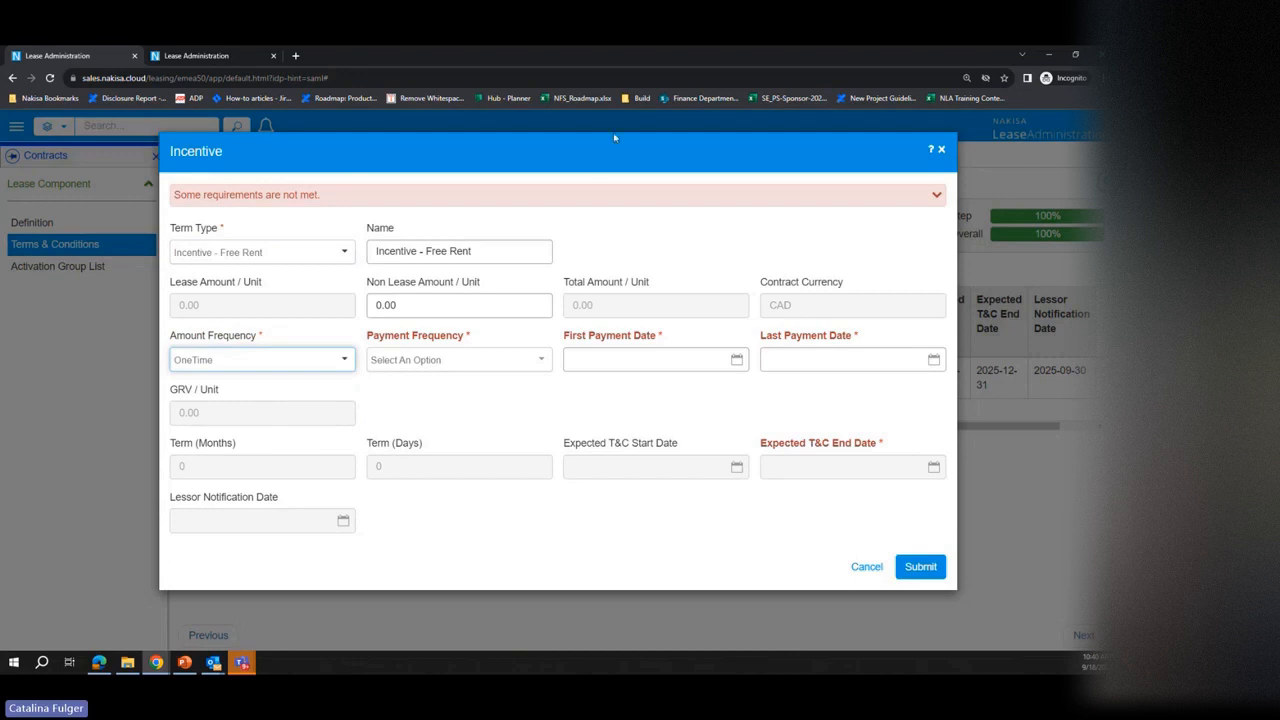
Step: Set the Free Rent incentive's first payment date to 2023-03-15
drag(617, 151, 720, 404)
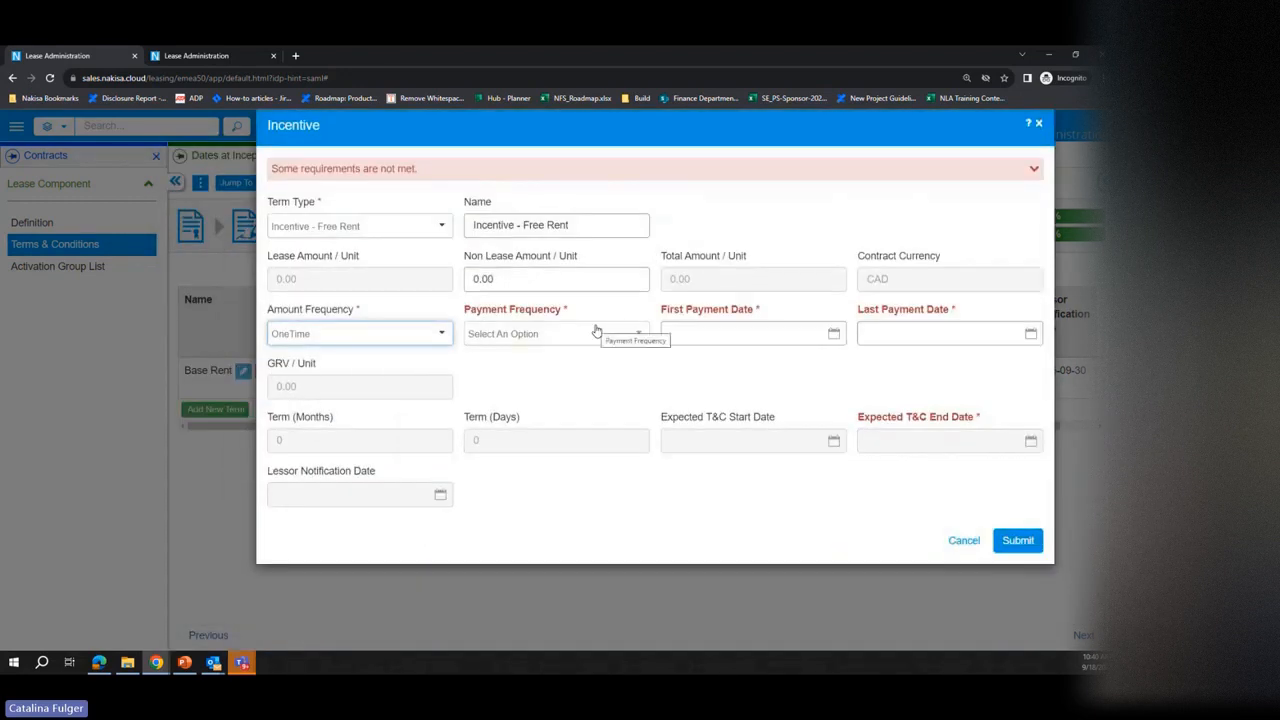
click(763, 335)
click(757, 361)
click(757, 361)
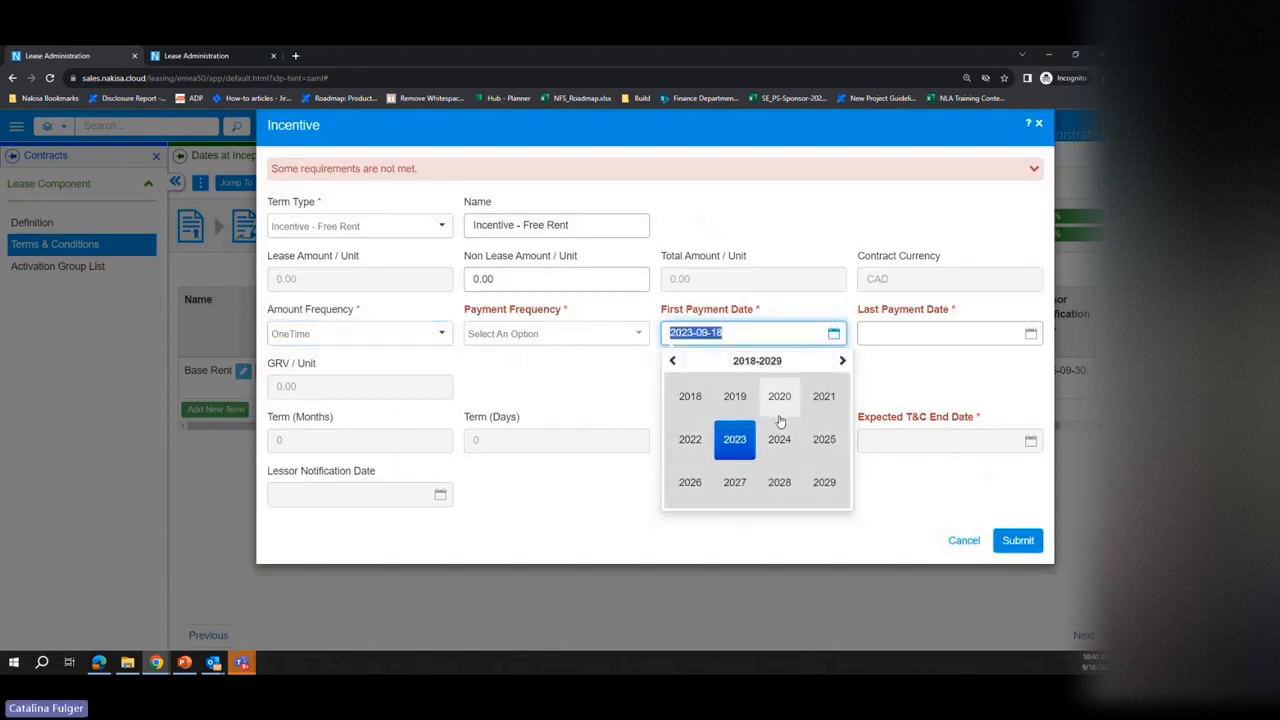
click(734, 439)
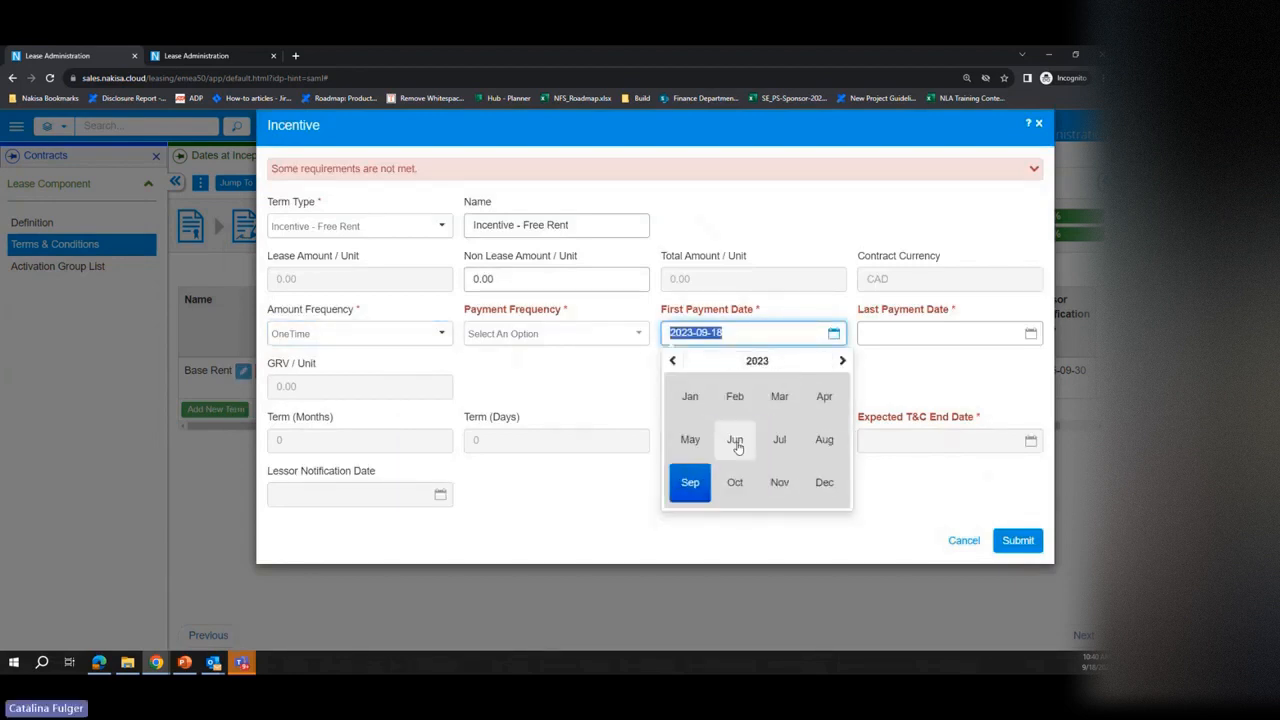
click(781, 399)
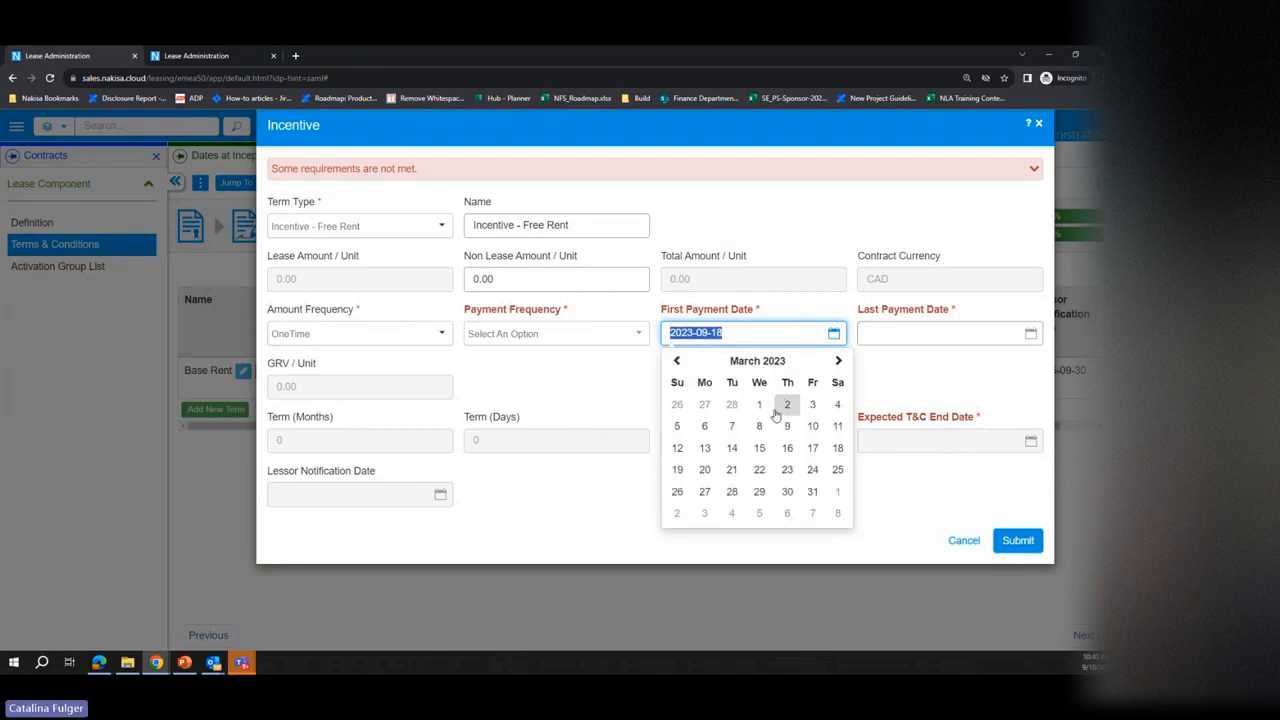
click(759, 447)
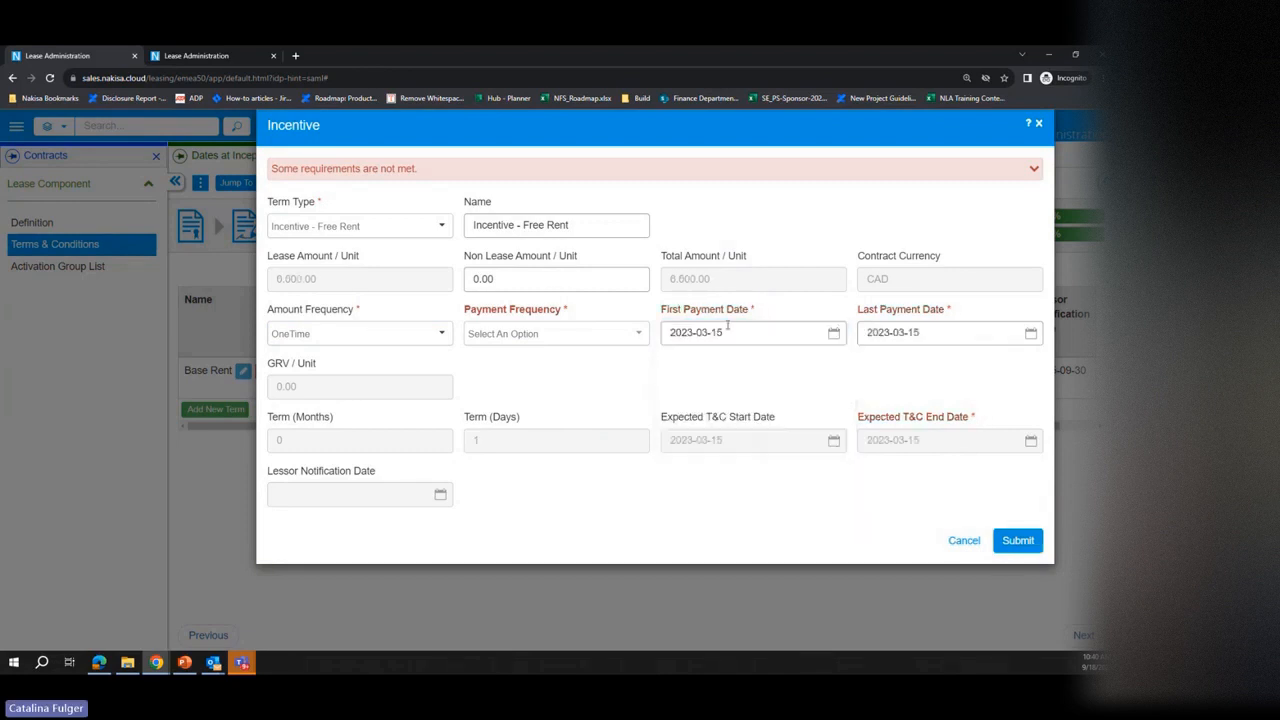
Step: Set the Free Rent incentive's last payment date to 2023-04-15
click(941, 333)
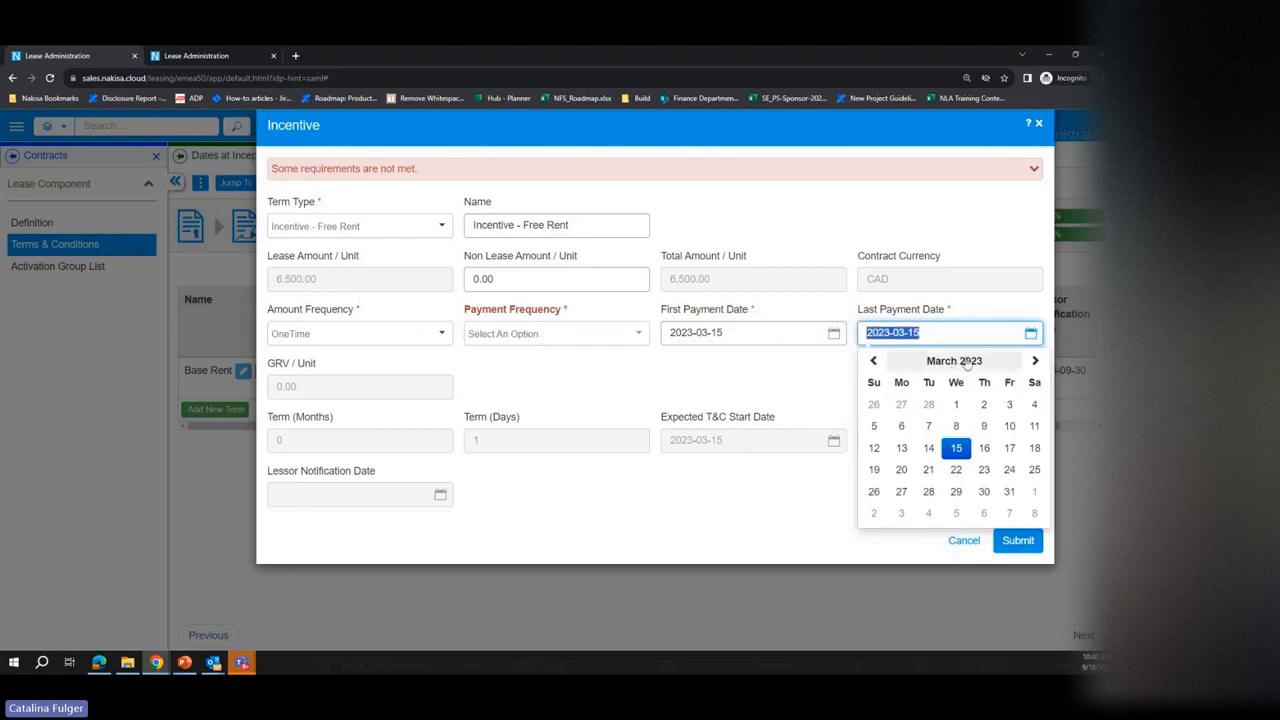
click(1035, 361)
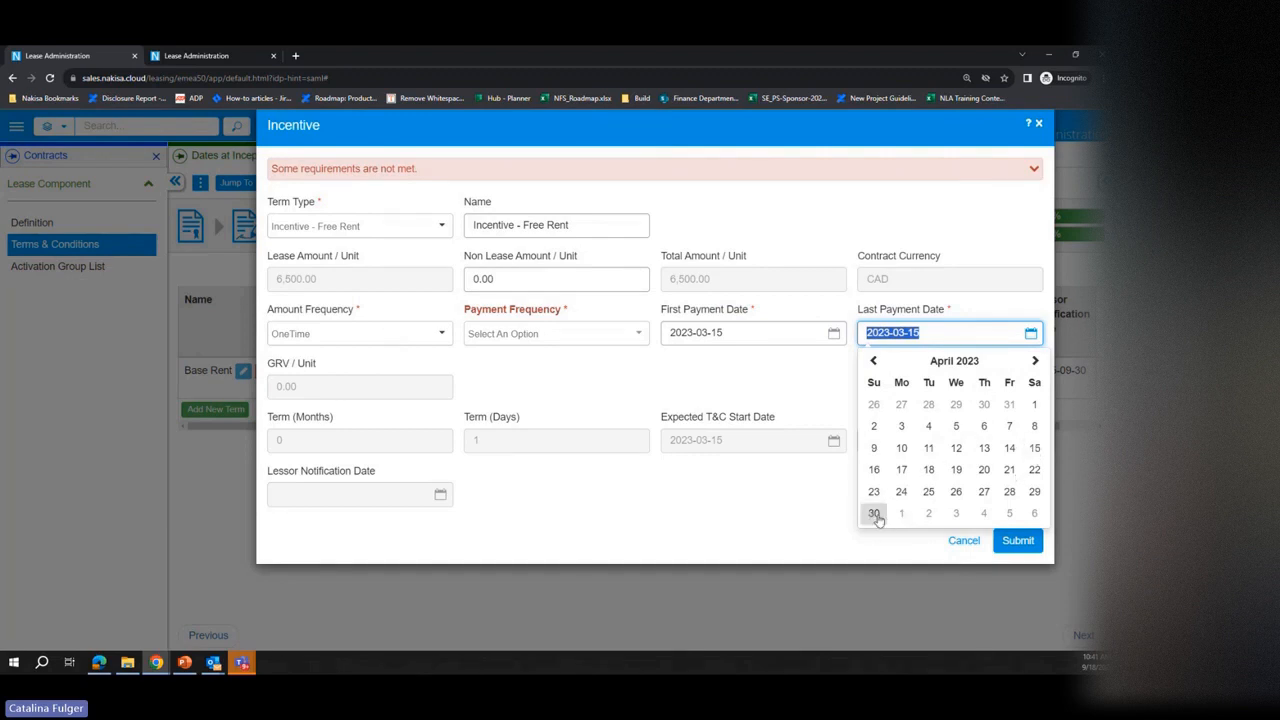
click(1034, 448)
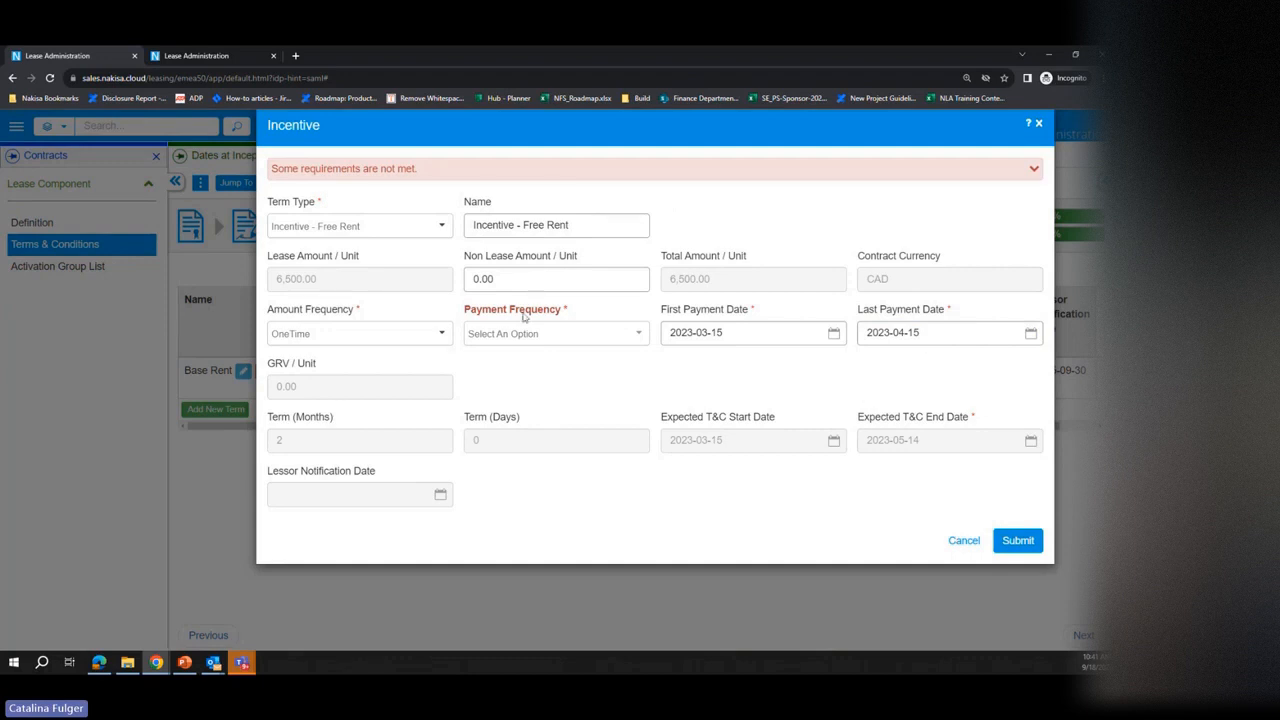
Step: Keep OneTime as the incentive's amount frequency, set its payment frequency to Monthly, and submit the term
click(440, 338)
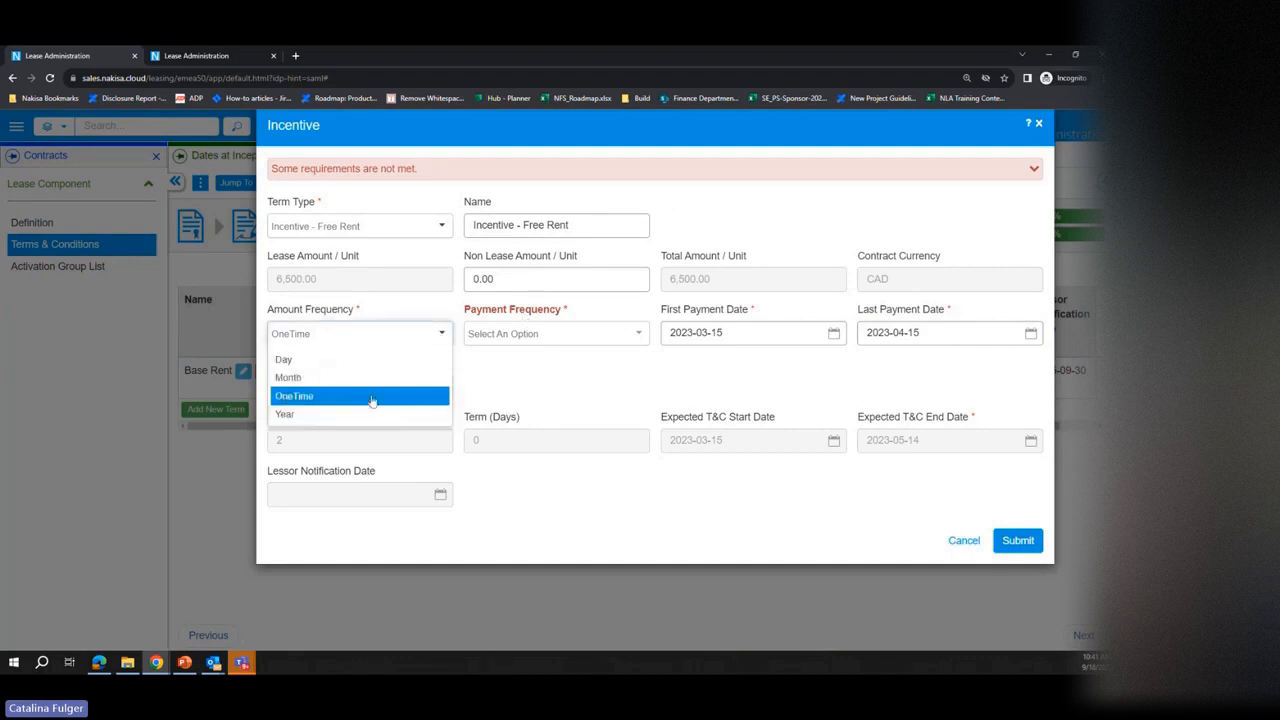
click(370, 395)
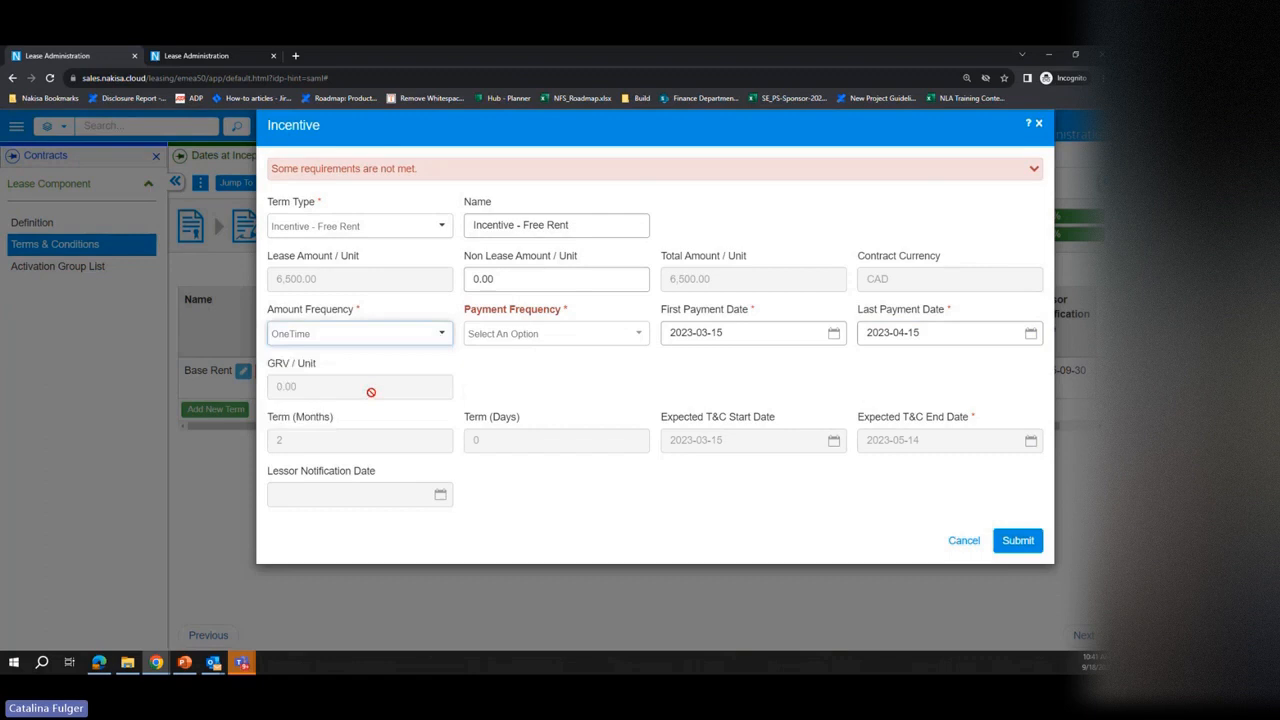
click(566, 335)
click(520, 378)
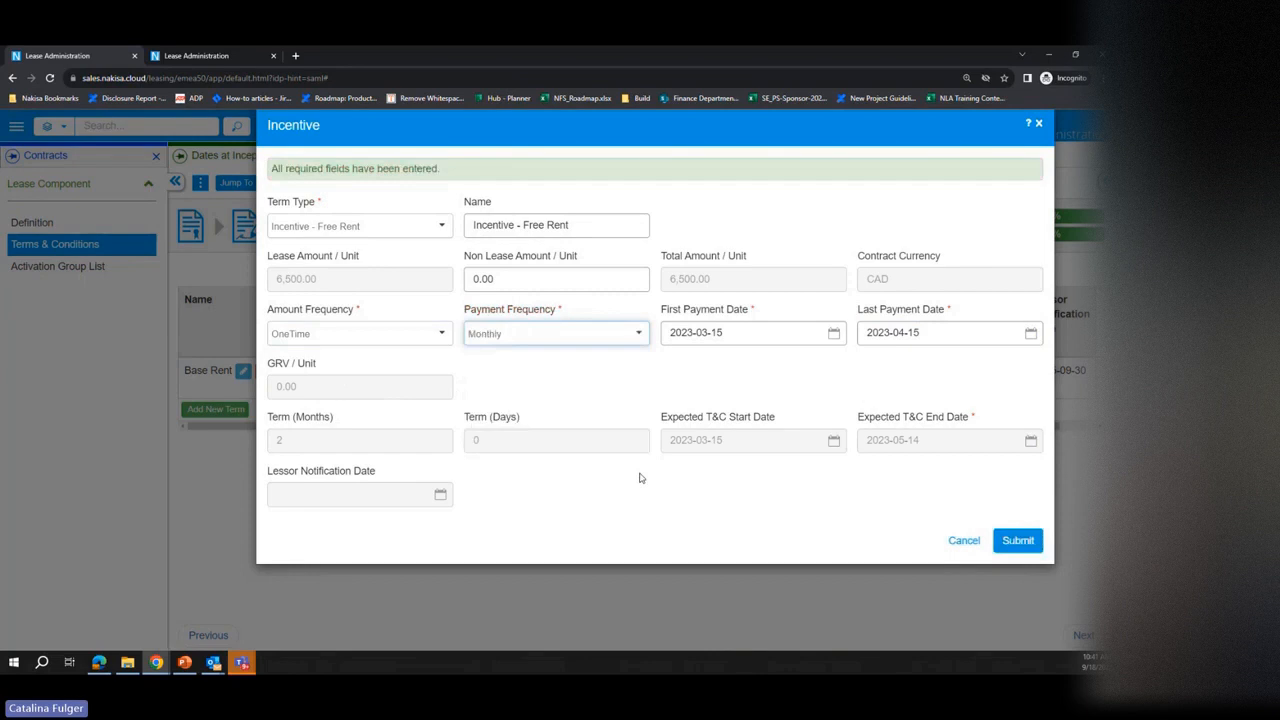
click(1012, 540)
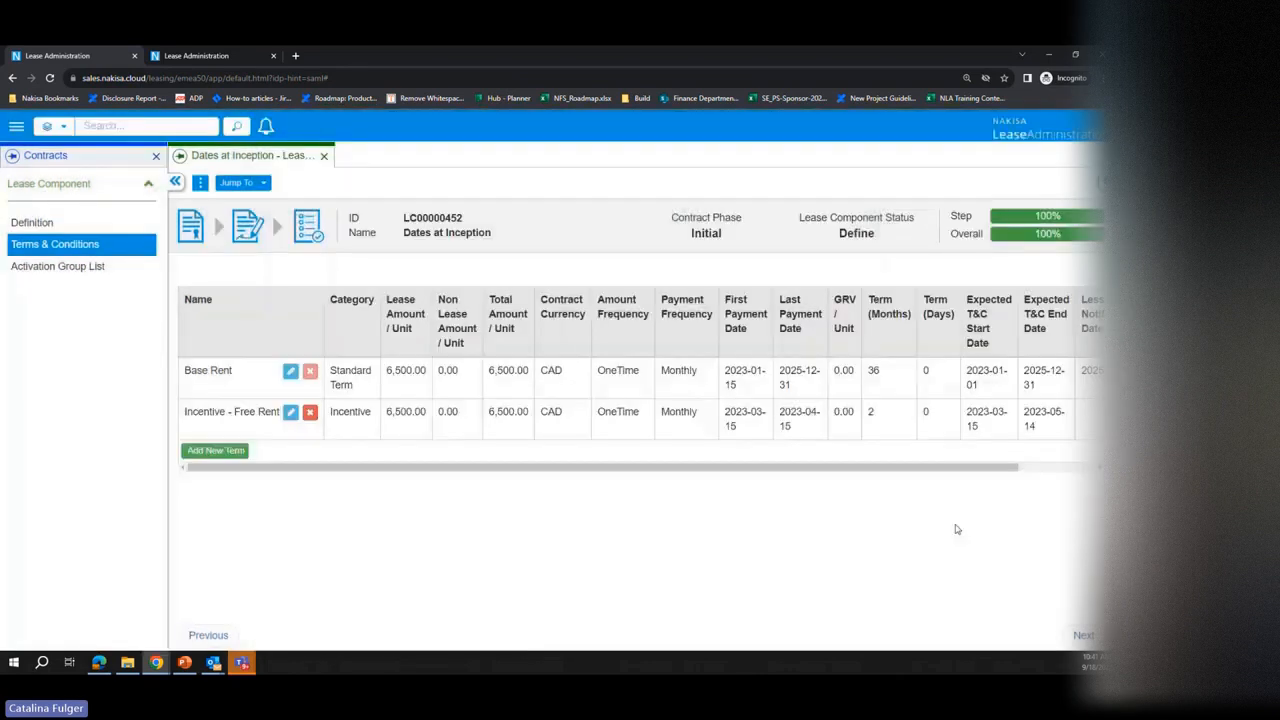
Step: Add a Prepaid Rent term with a non-lease amount of 600.00 per unit and submit it
click(216, 451)
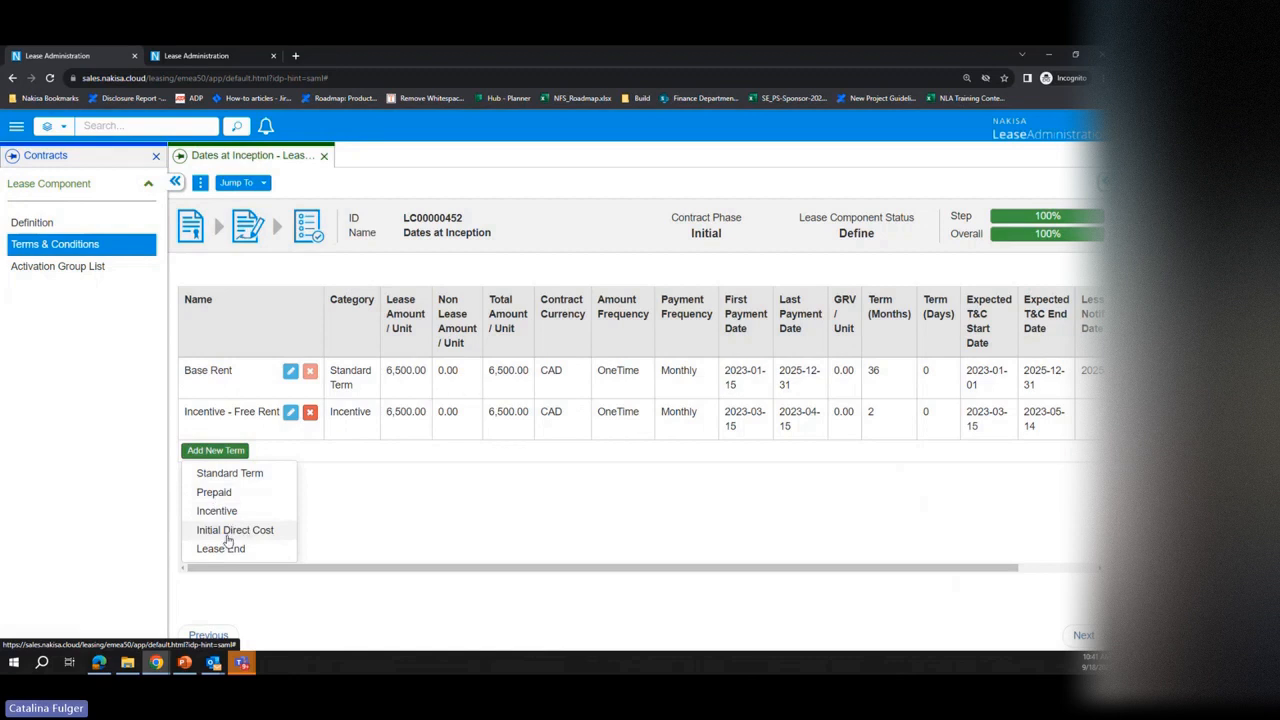
click(231, 491)
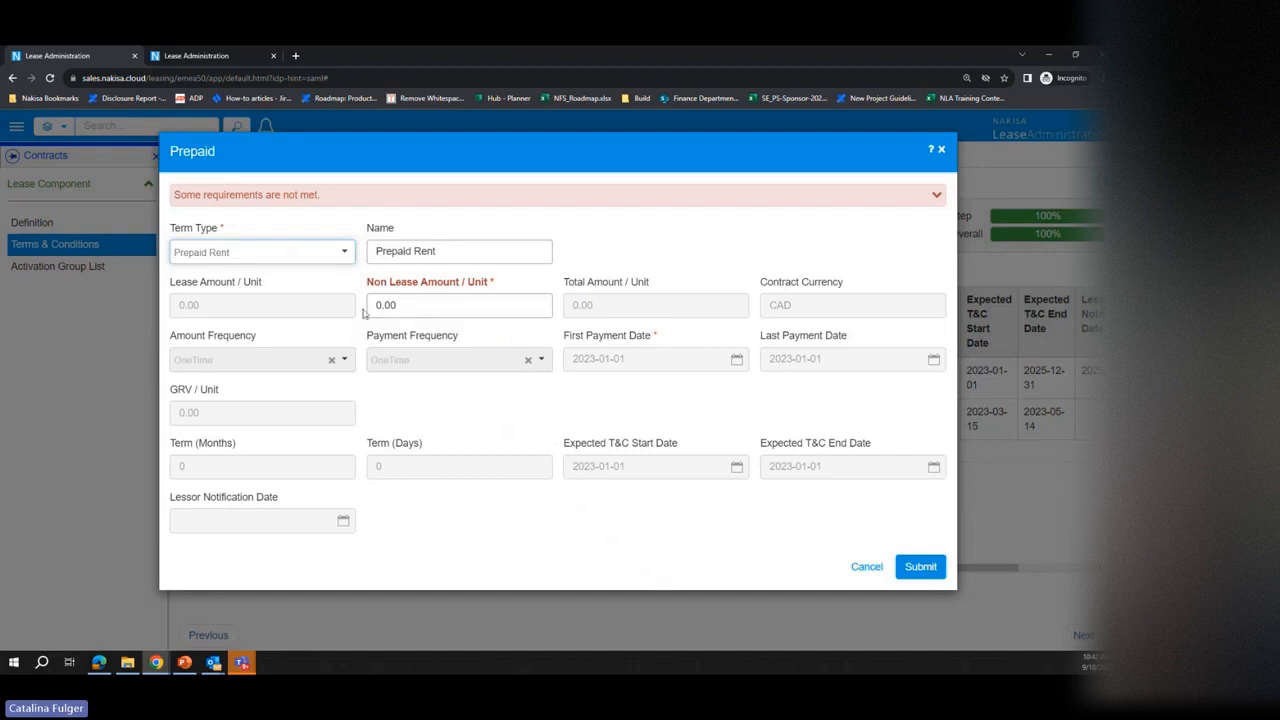
click(425, 304)
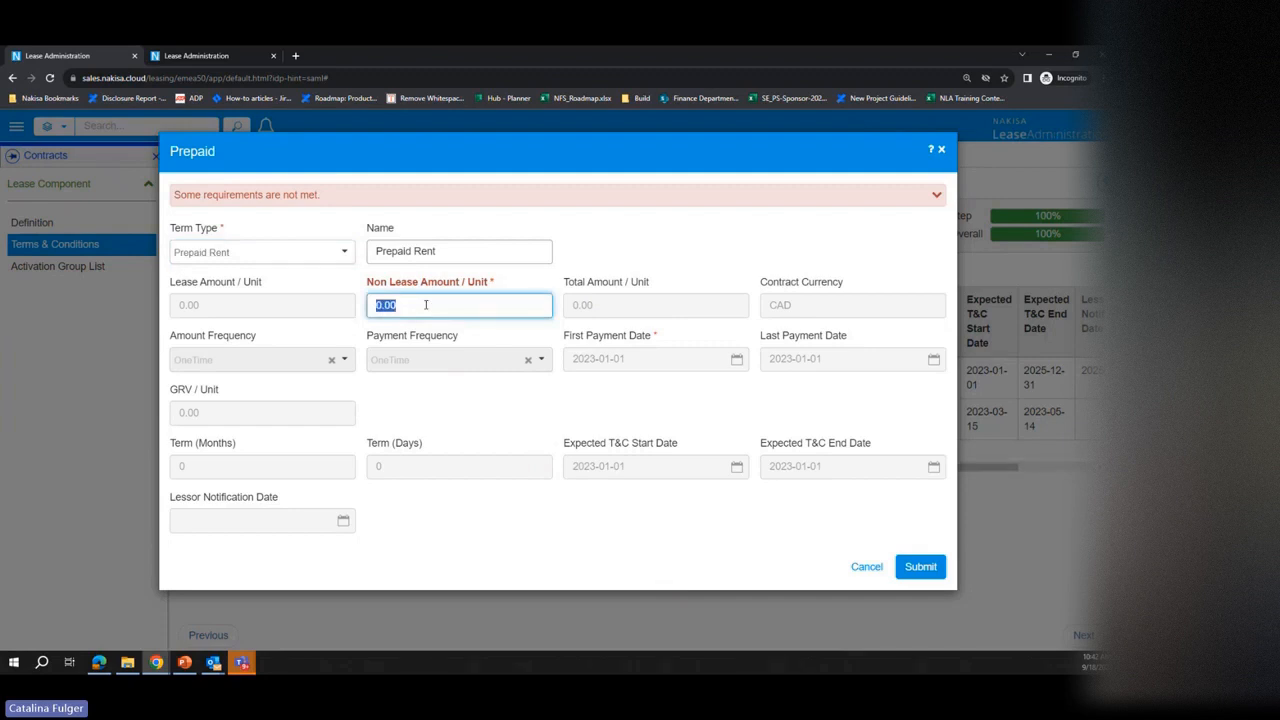
text(600)
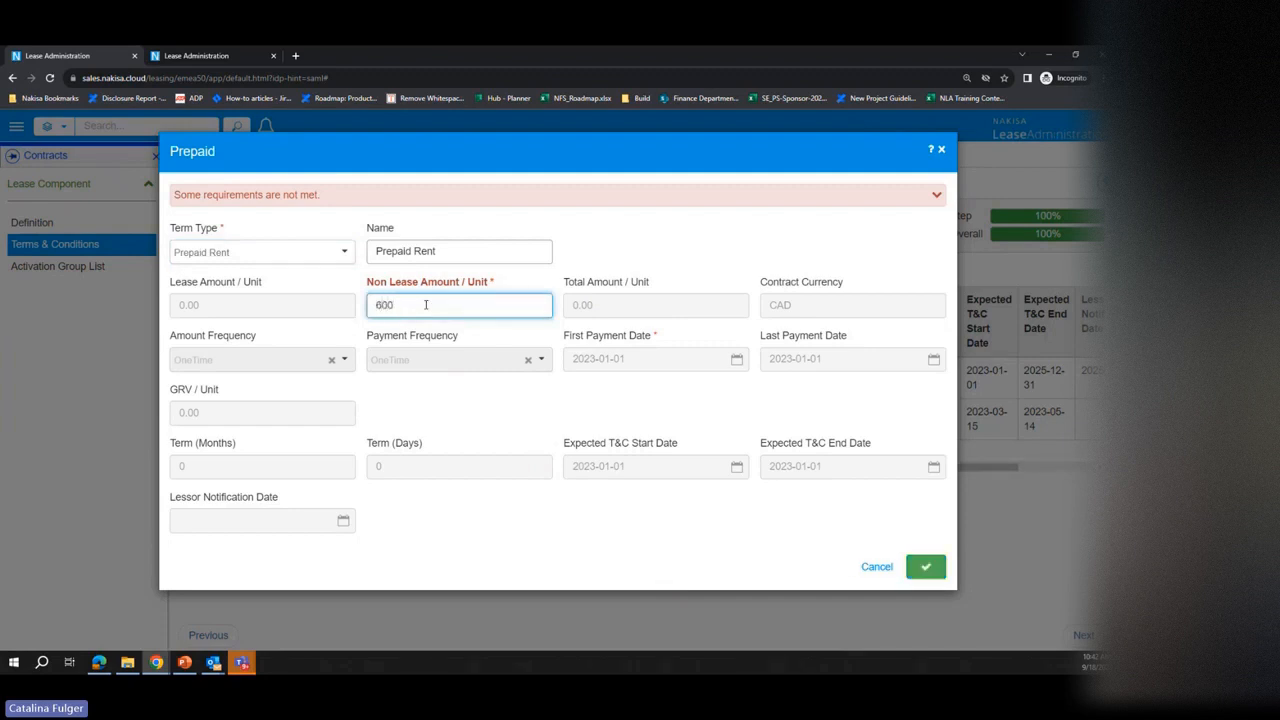
click(521, 418)
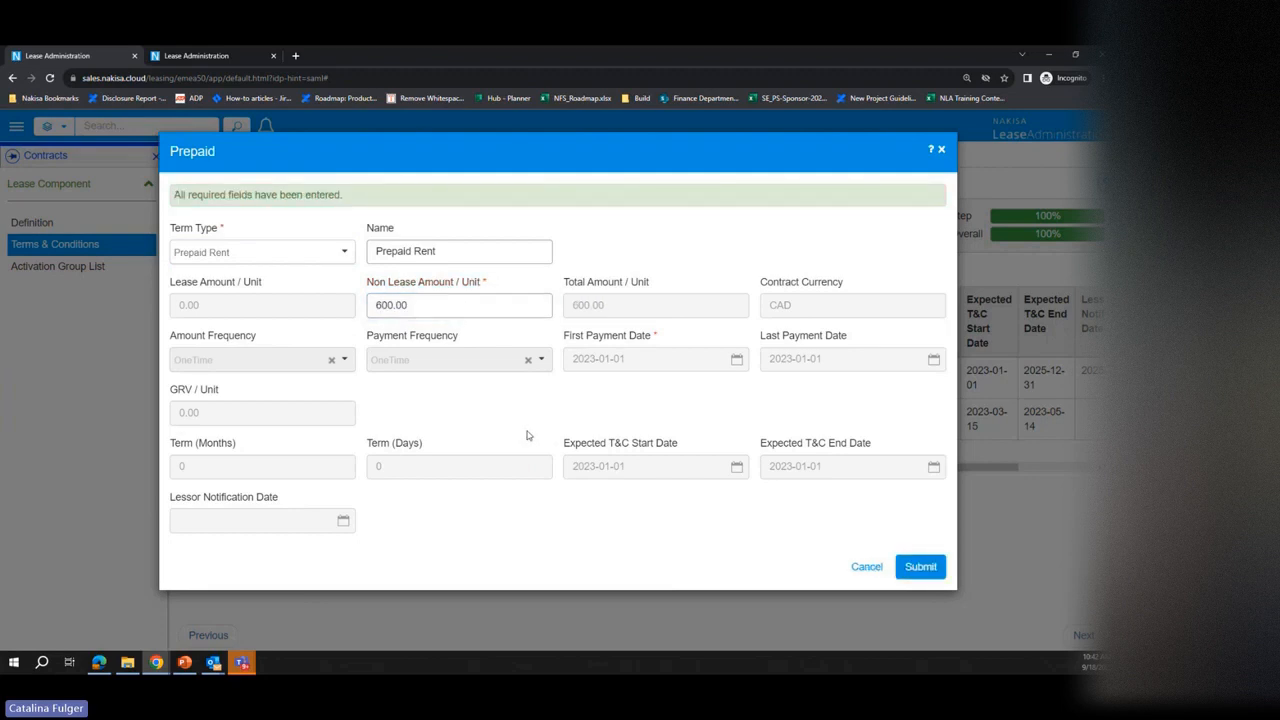
click(919, 567)
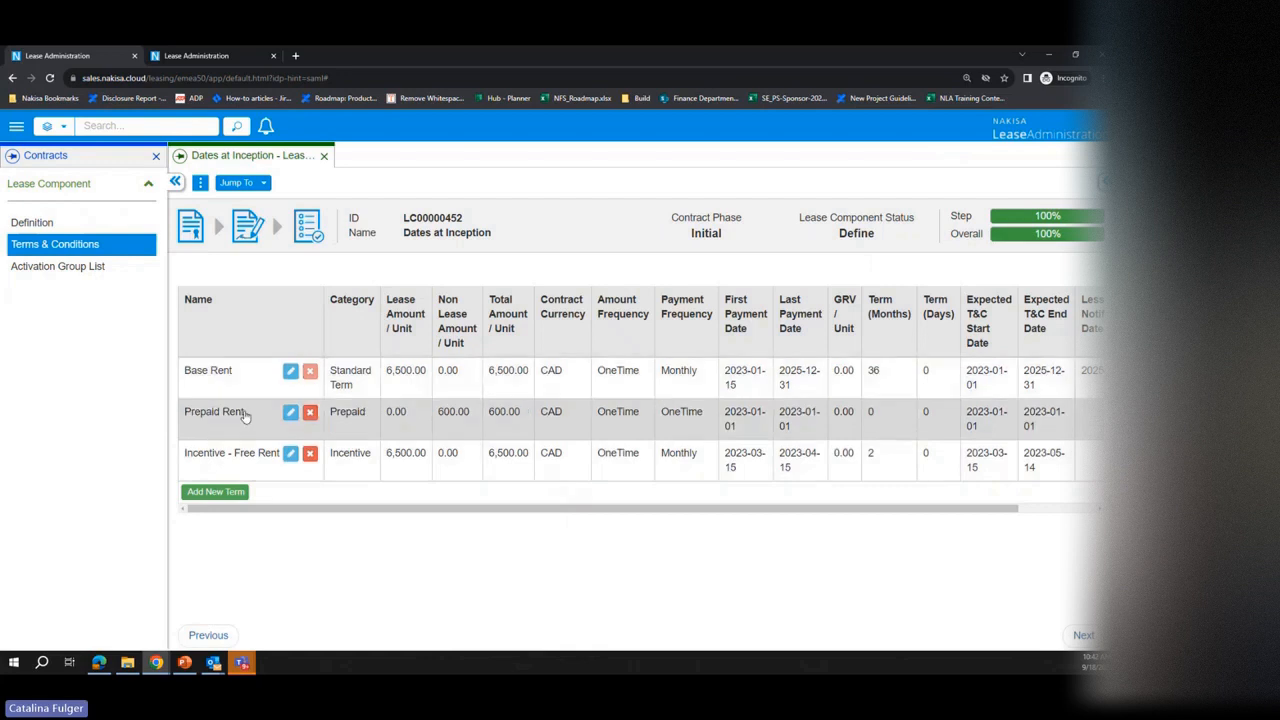
Step: Examine the Purchase Option and Termination Option types of a Lease End term without adding one
click(229, 494)
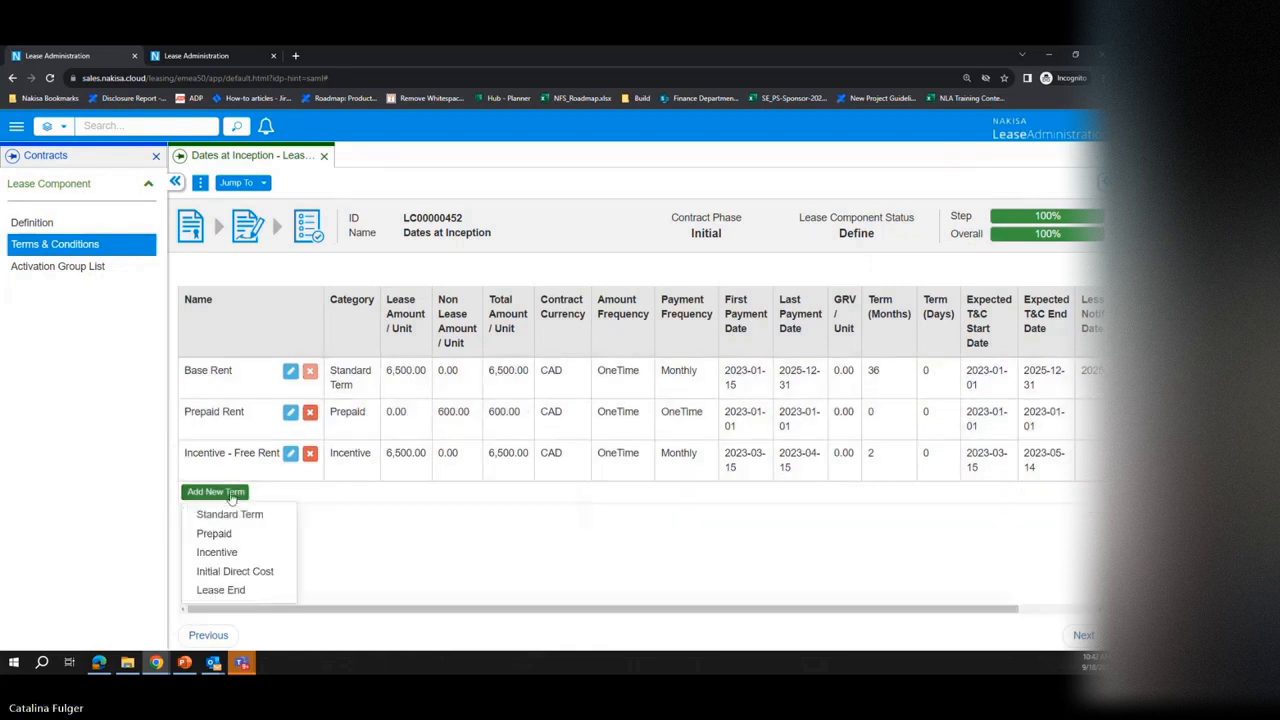
click(222, 591)
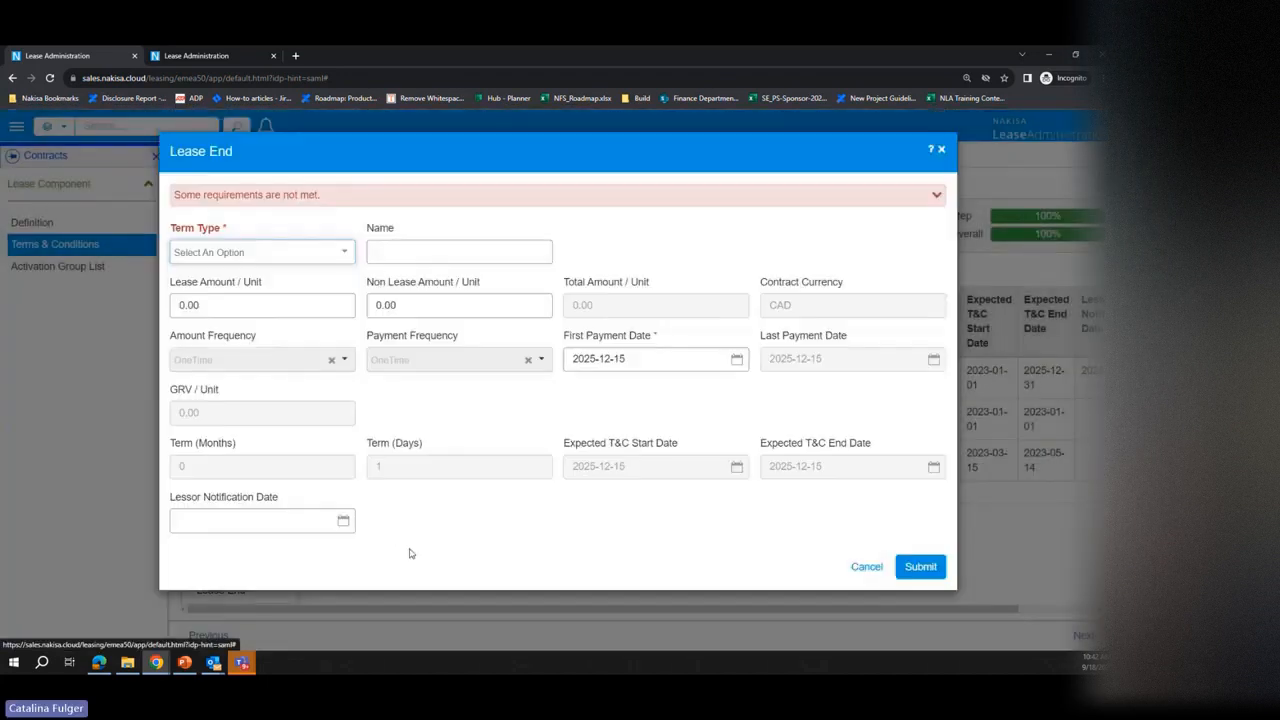
click(324, 260)
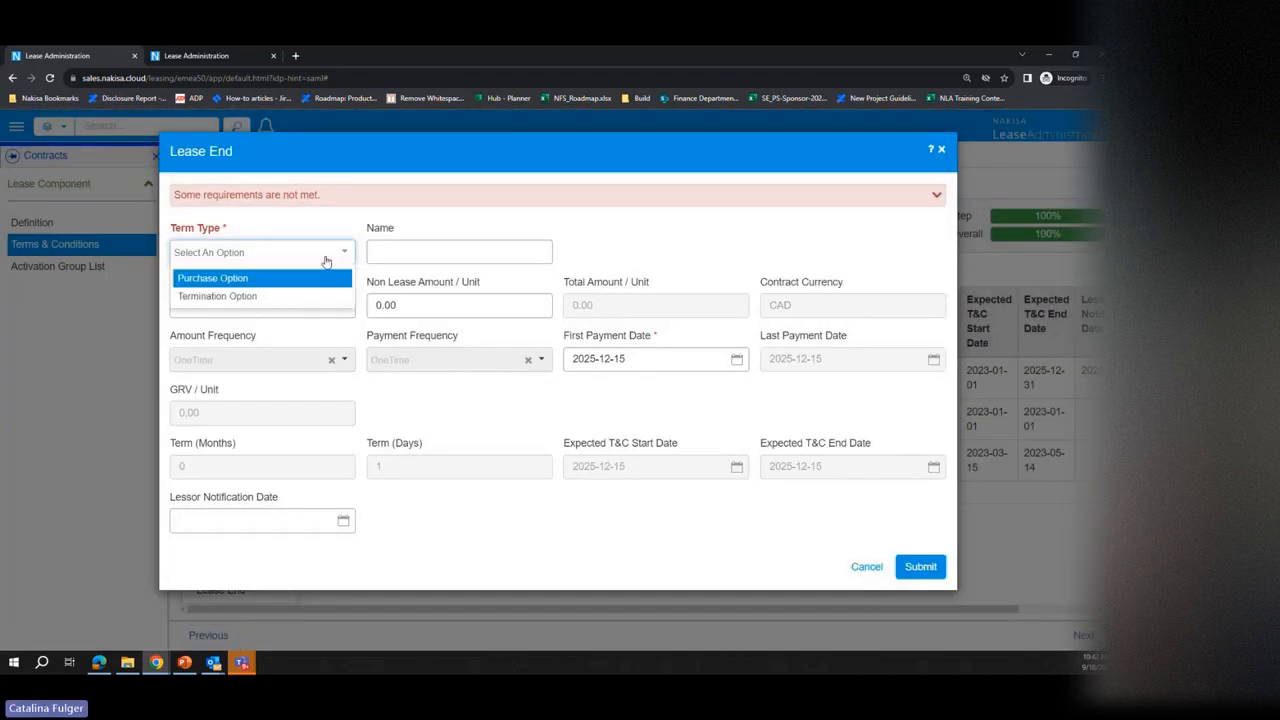
click(275, 280)
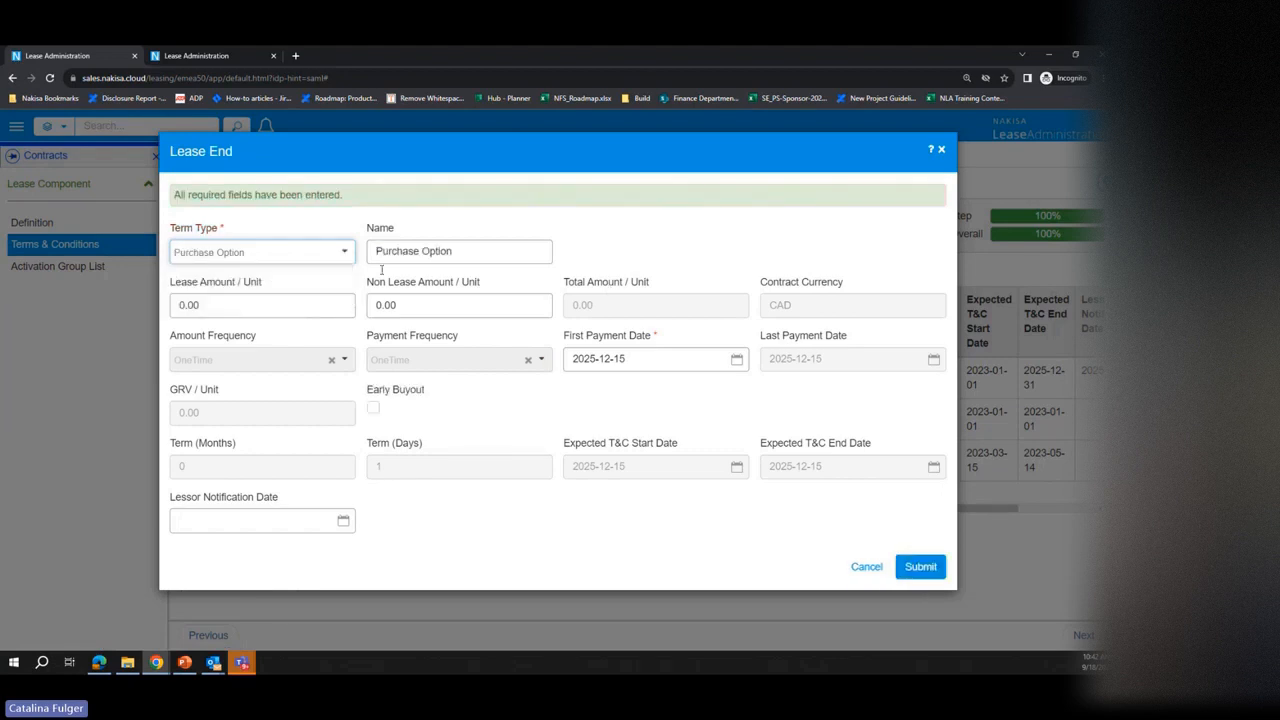
click(301, 254)
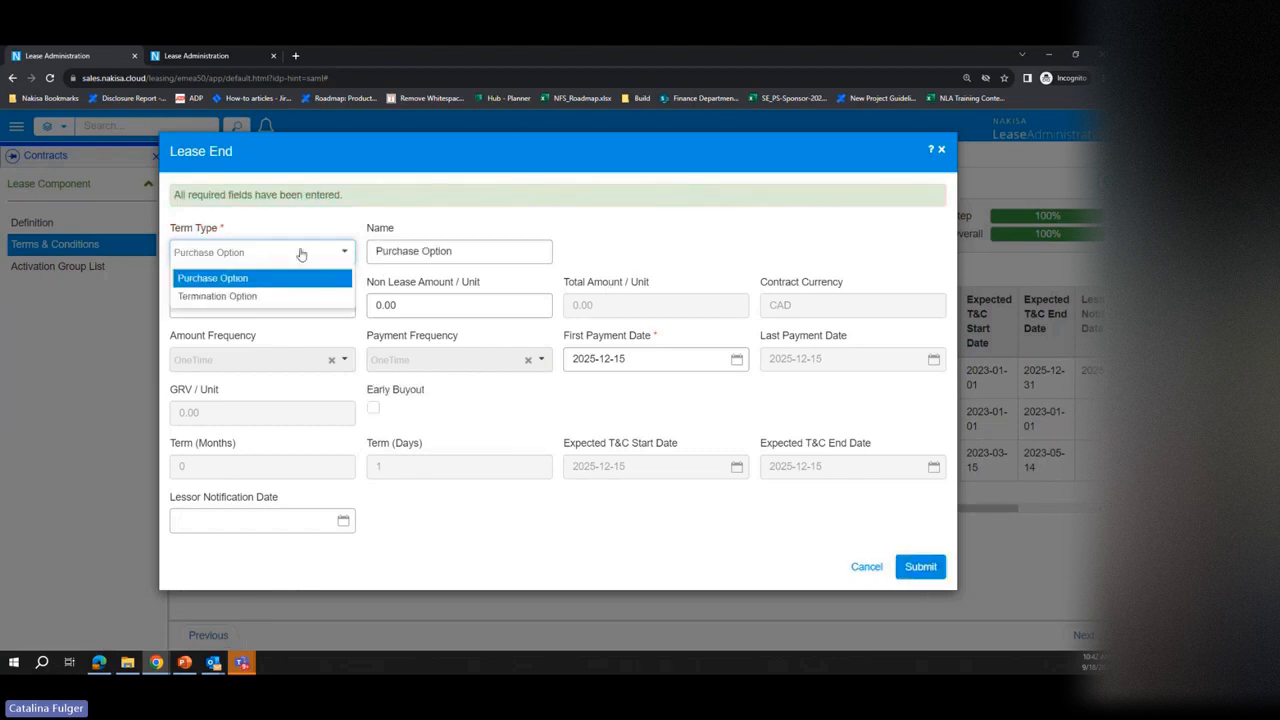
click(225, 294)
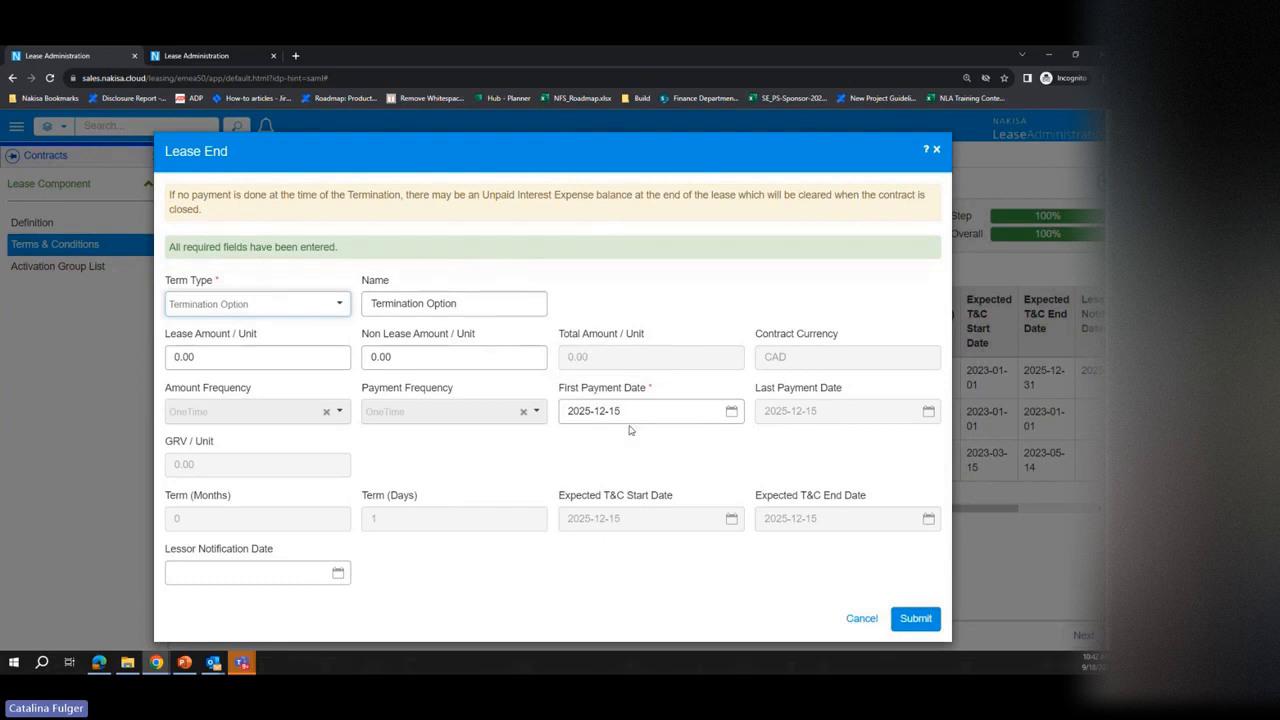
scroll(598, 472, down, 1)
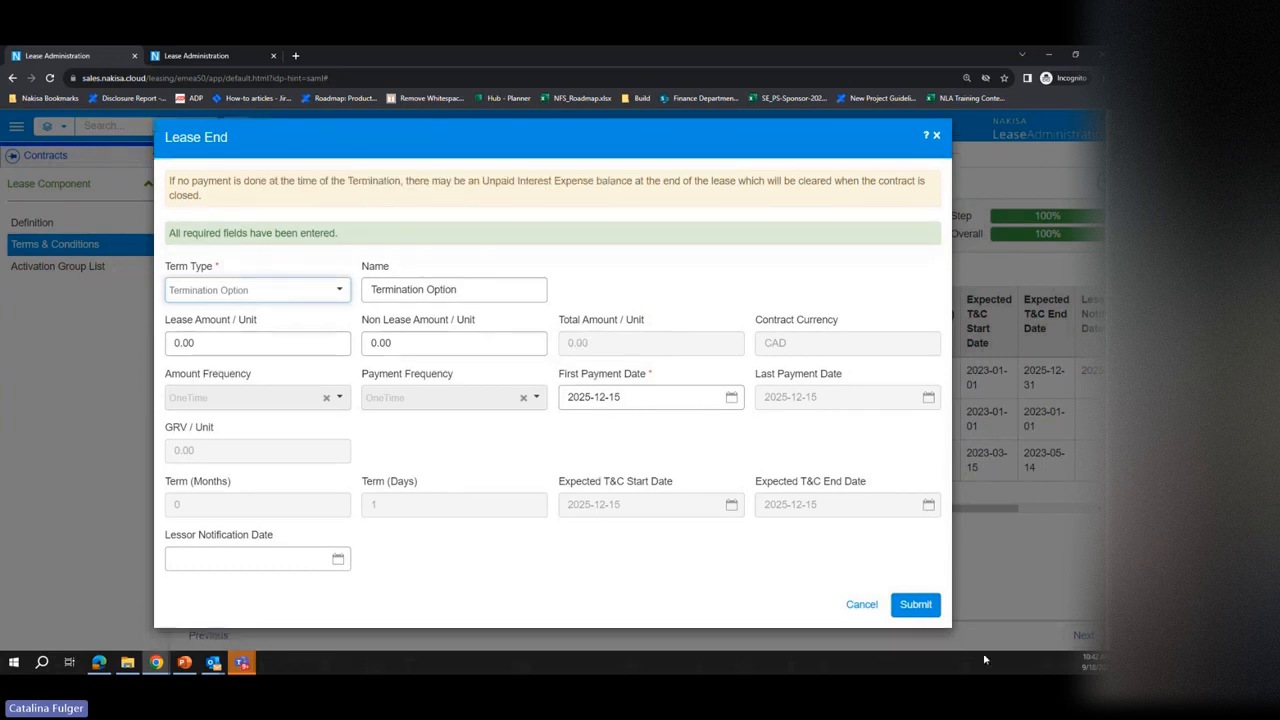
click(853, 604)
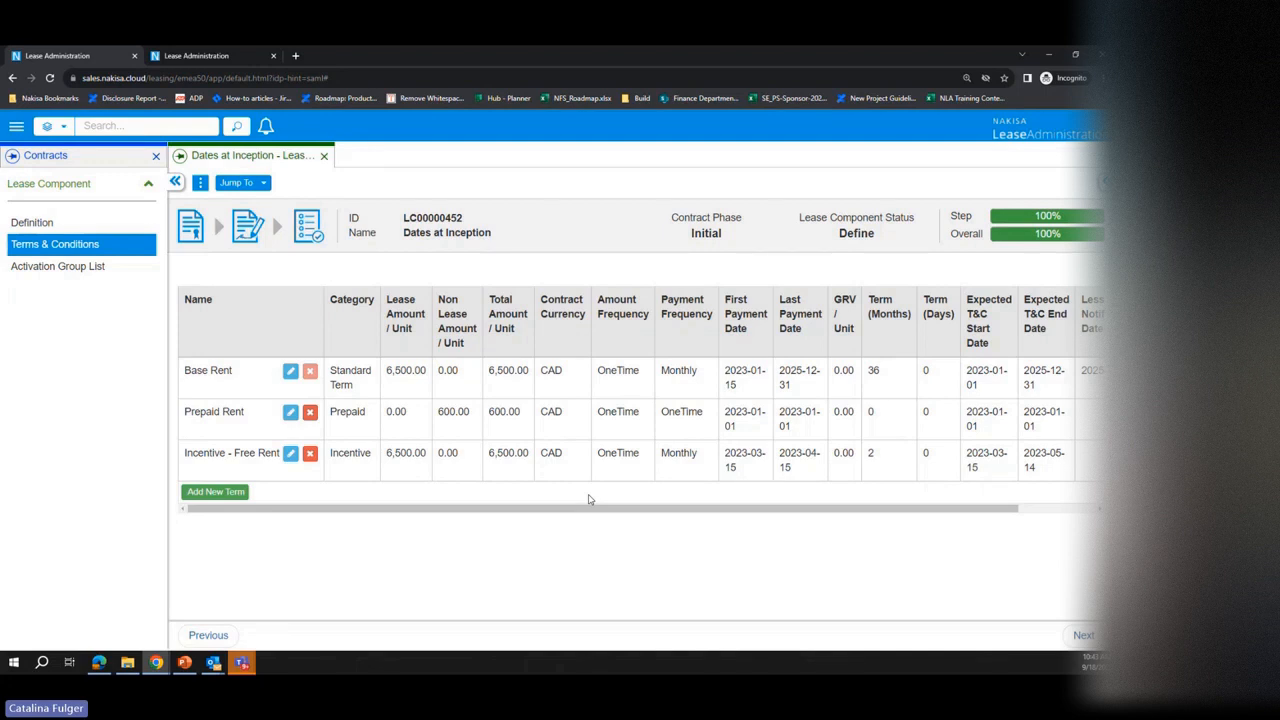
Step: Go to the parent Dates at Inception contract, send it to approval and approve it
click(260, 188)
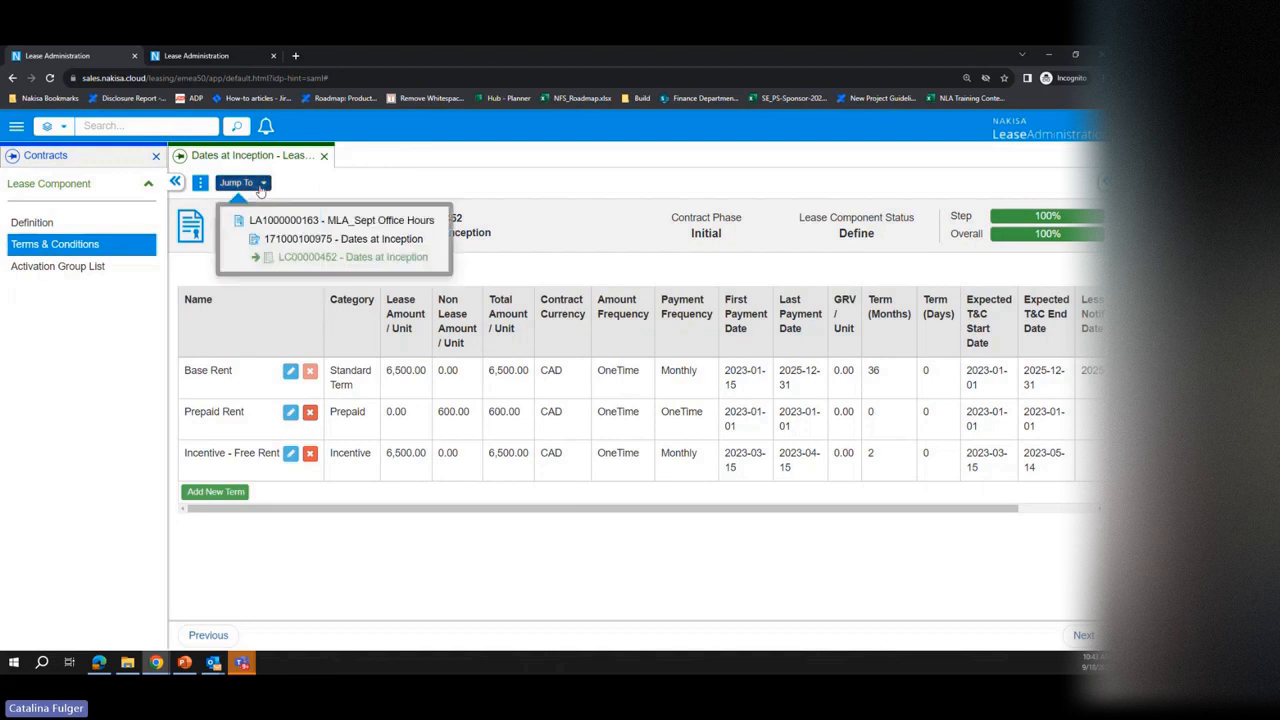
click(360, 240)
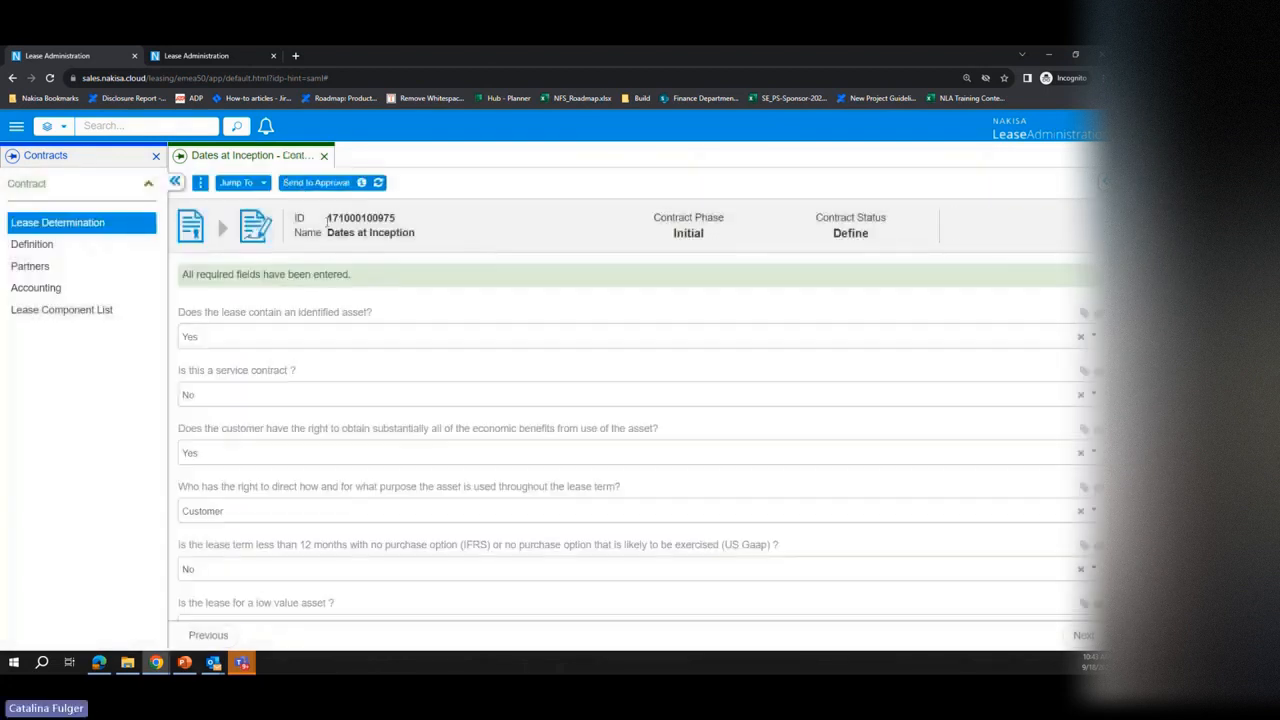
click(304, 184)
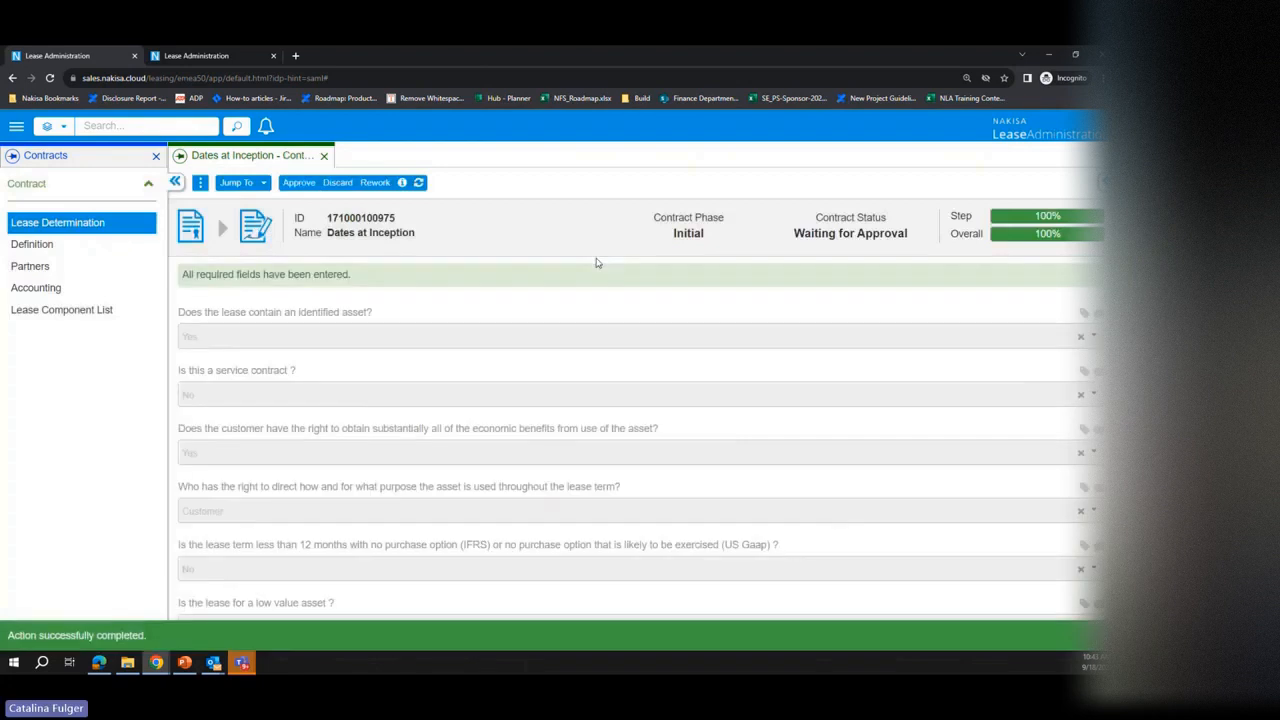
click(291, 186)
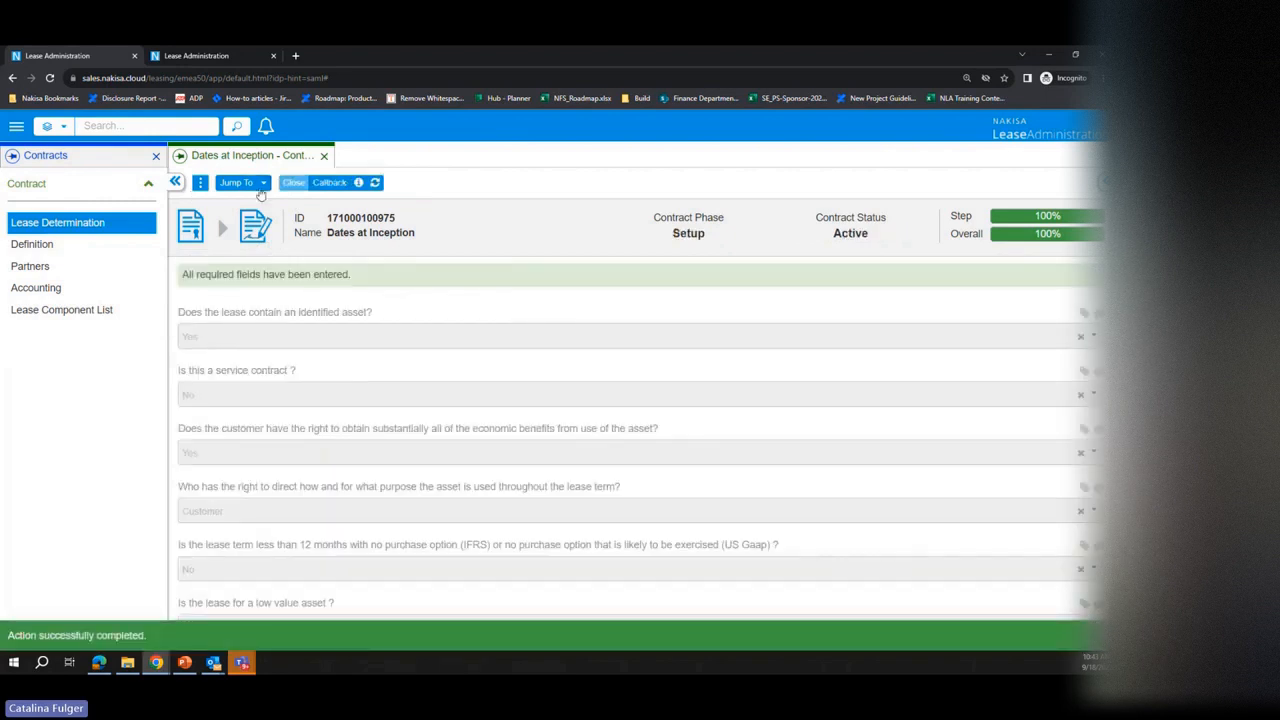
Step: Open the terms and conditions of the Dates at Inception activation group, send the group to assessment and refresh its status
click(261, 188)
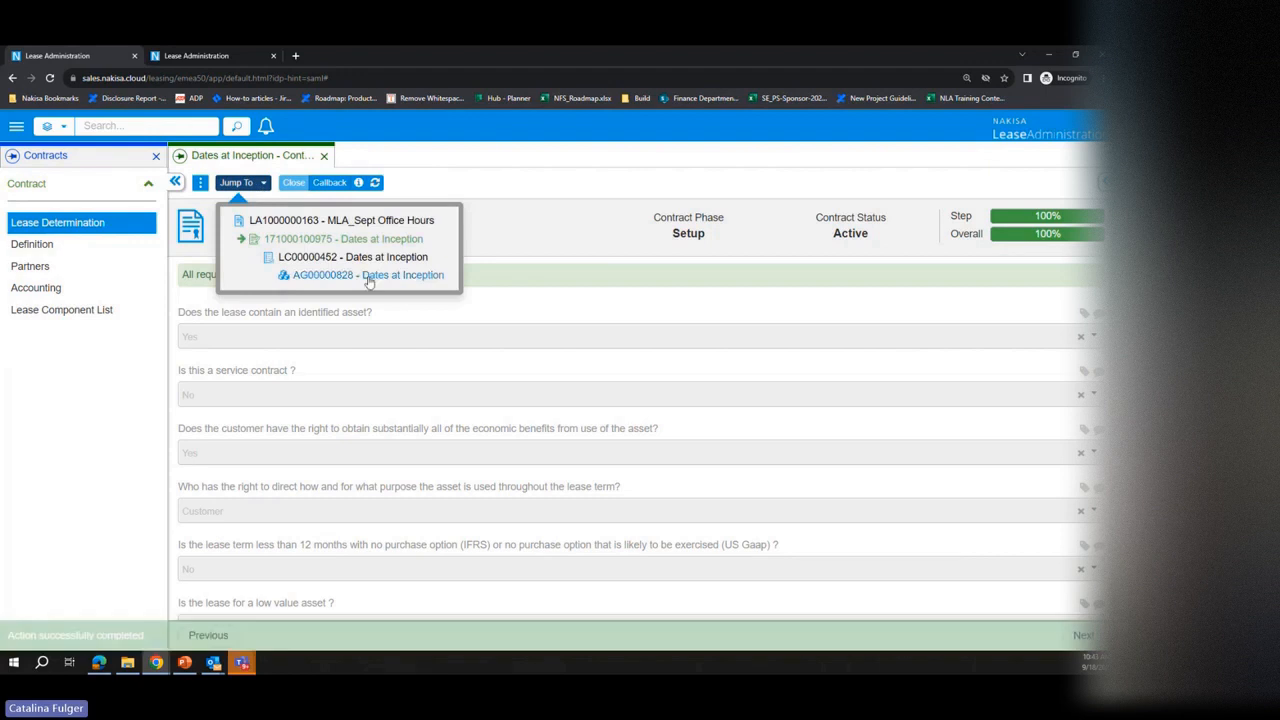
click(368, 278)
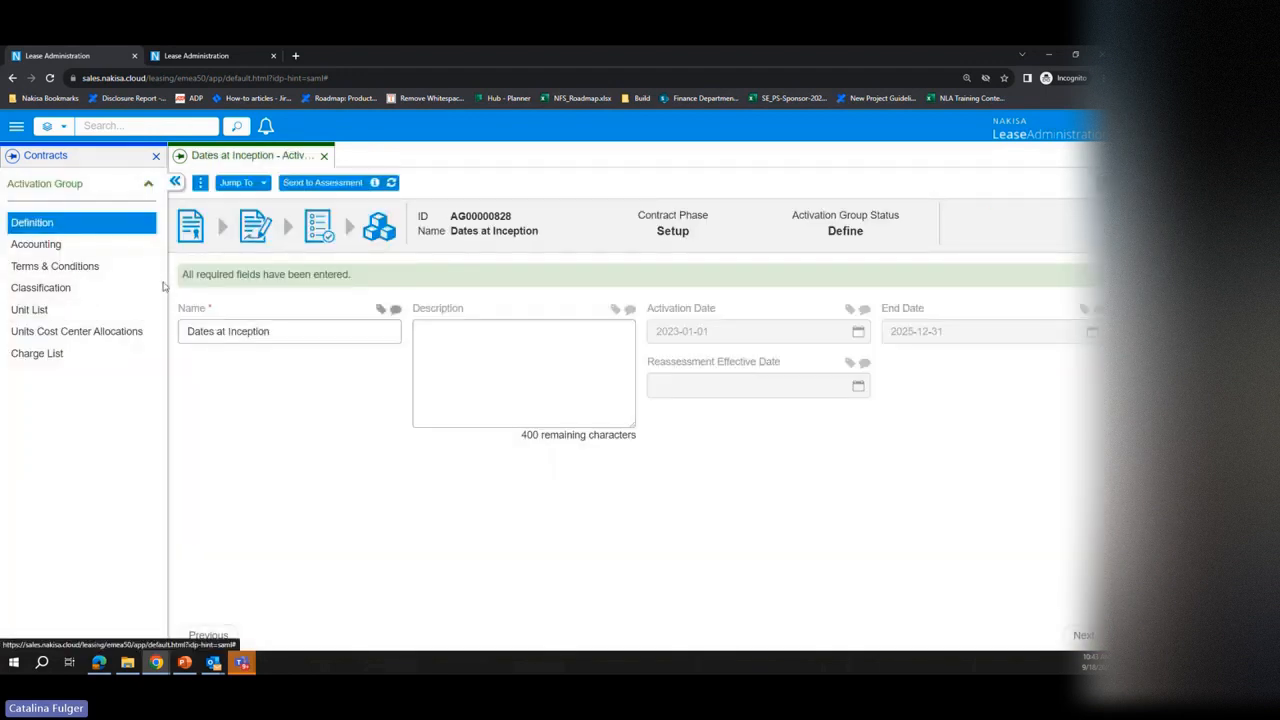
click(106, 268)
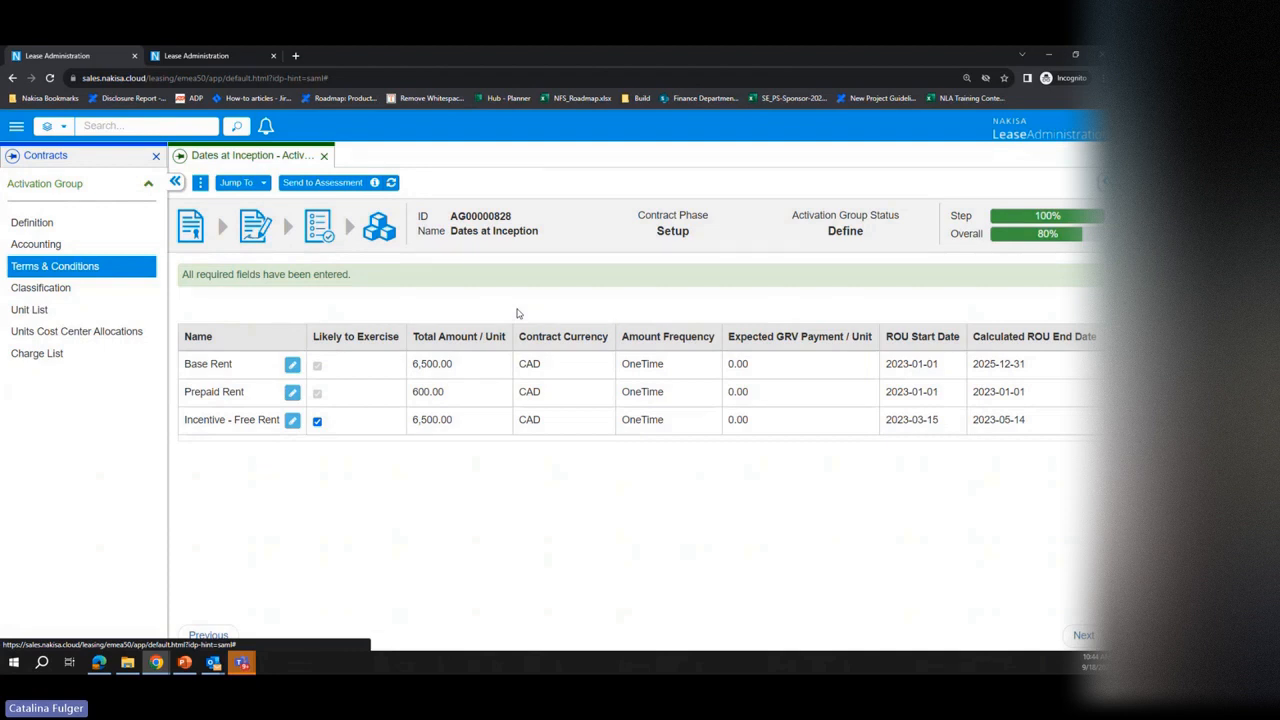
click(319, 187)
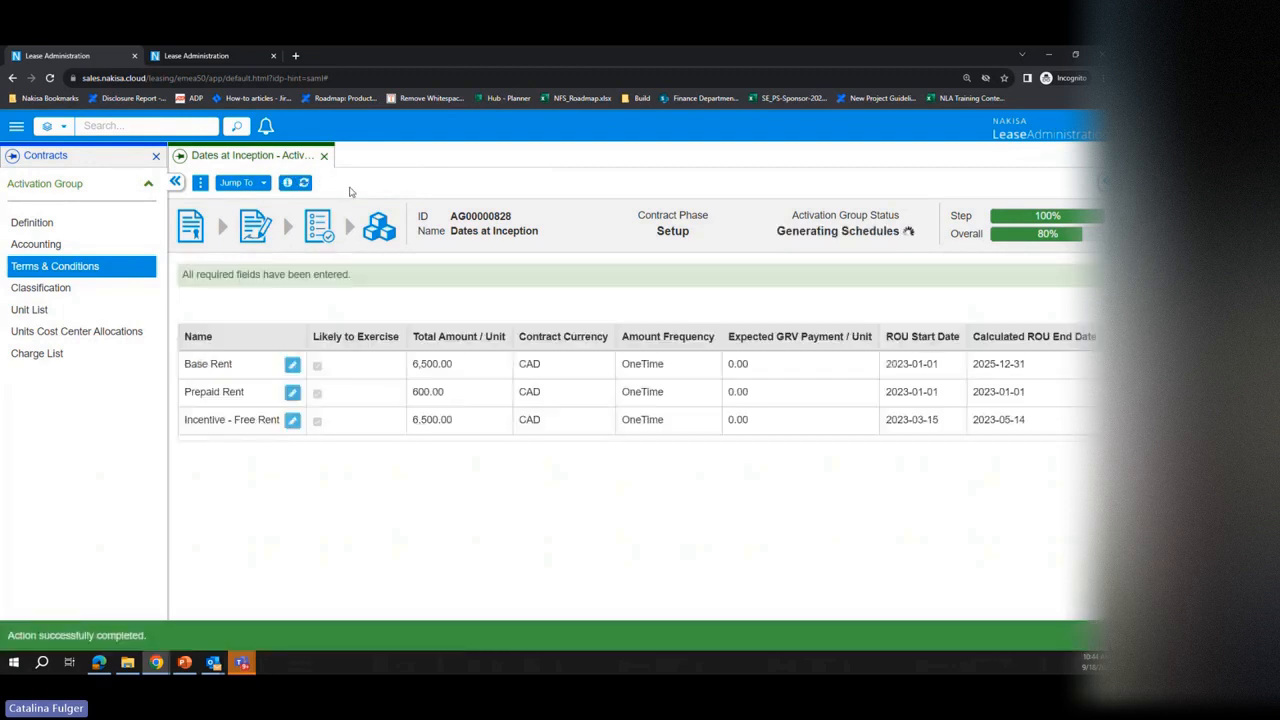
click(304, 183)
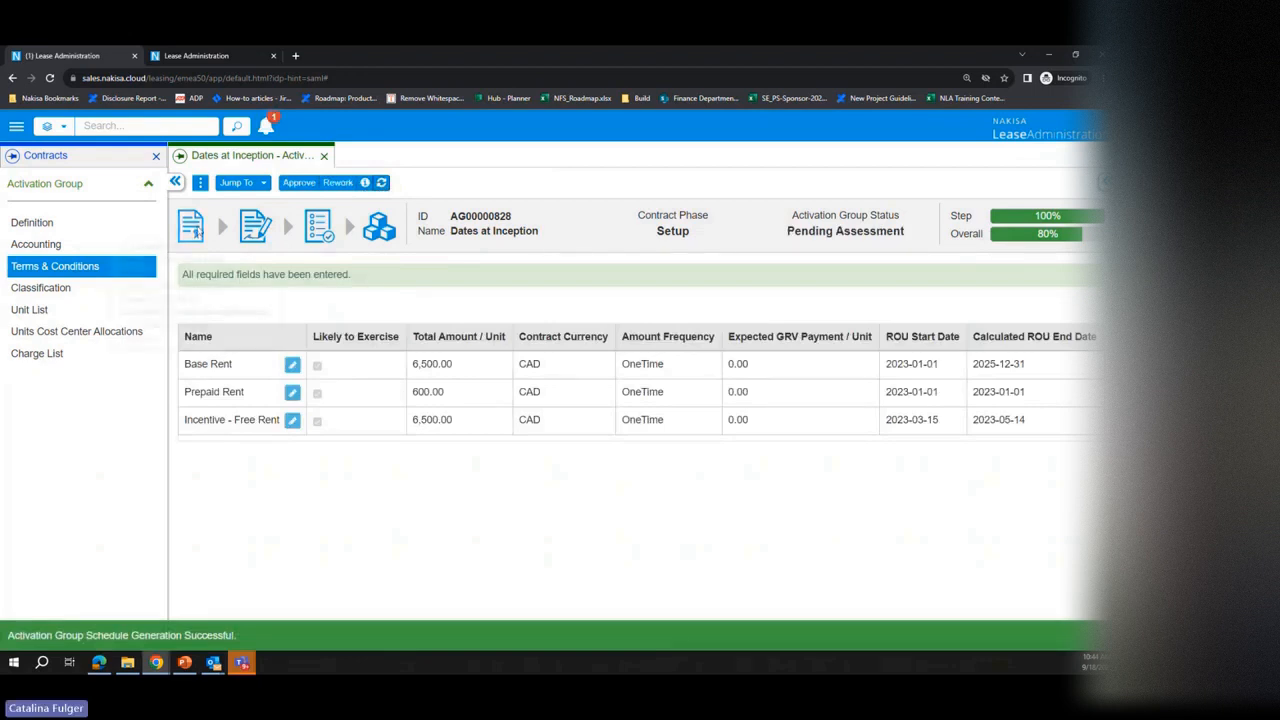
Step: View the 2023 total payments schedule of the Dates at Inception activation group
click(200, 183)
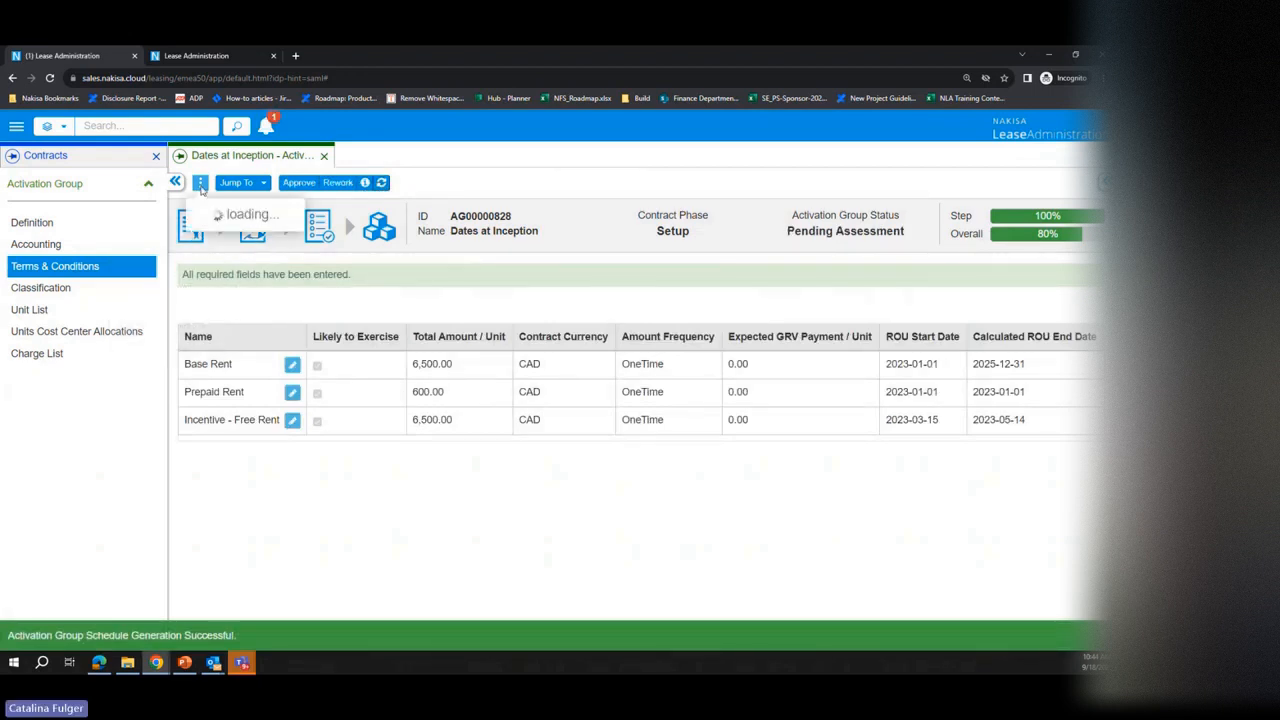
click(297, 245)
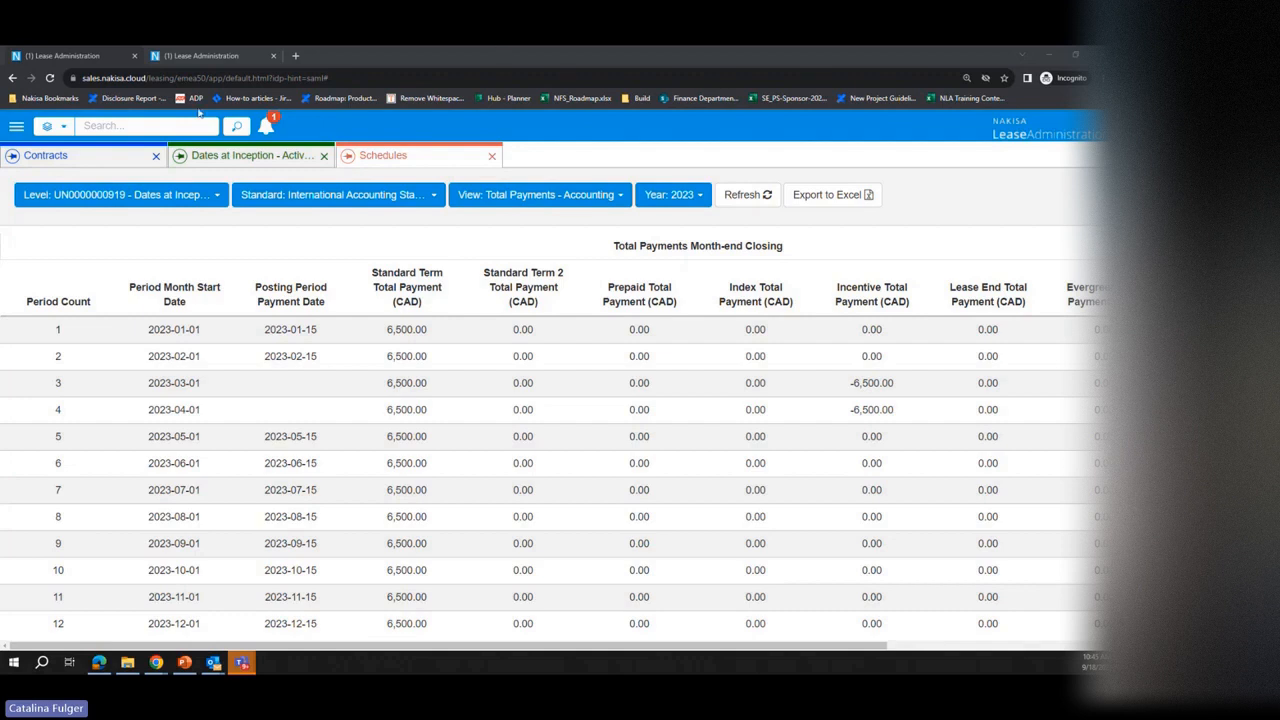
click(226, 158)
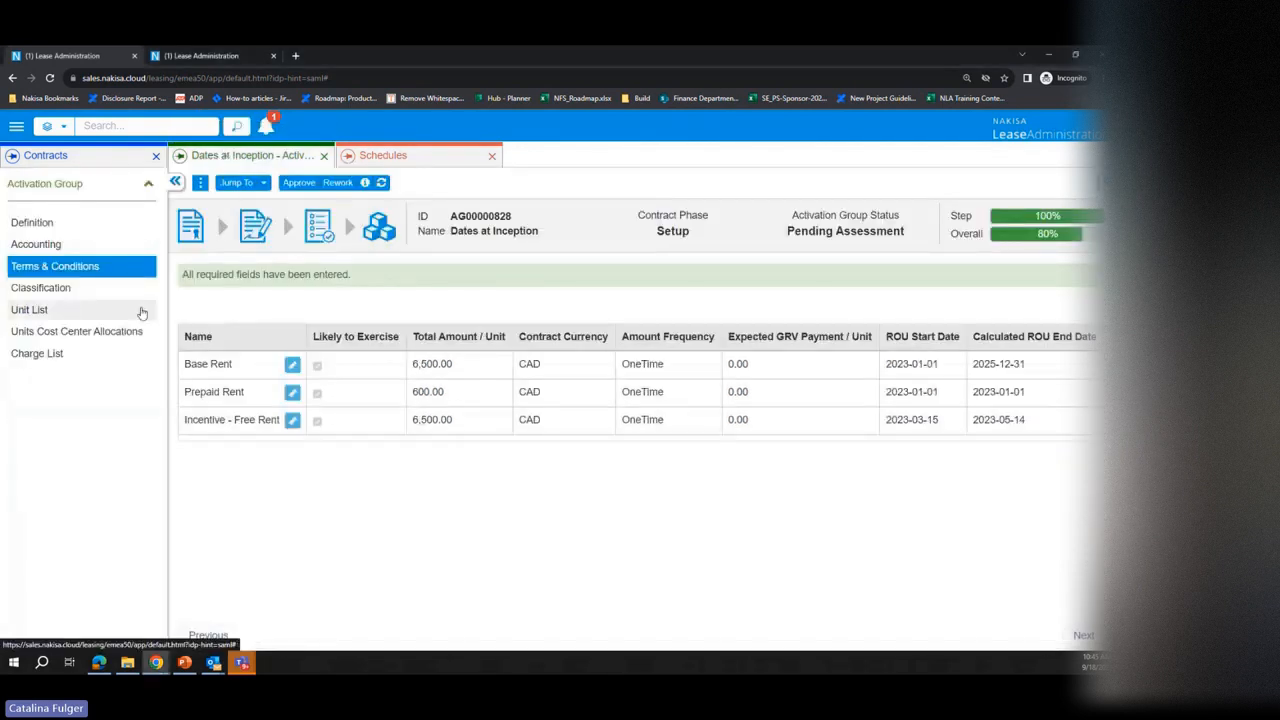
Step: Go through the parent contract to the Dates at Inception lease component and open its Base Rent term to review the payment dates
click(242, 184)
click(313, 243)
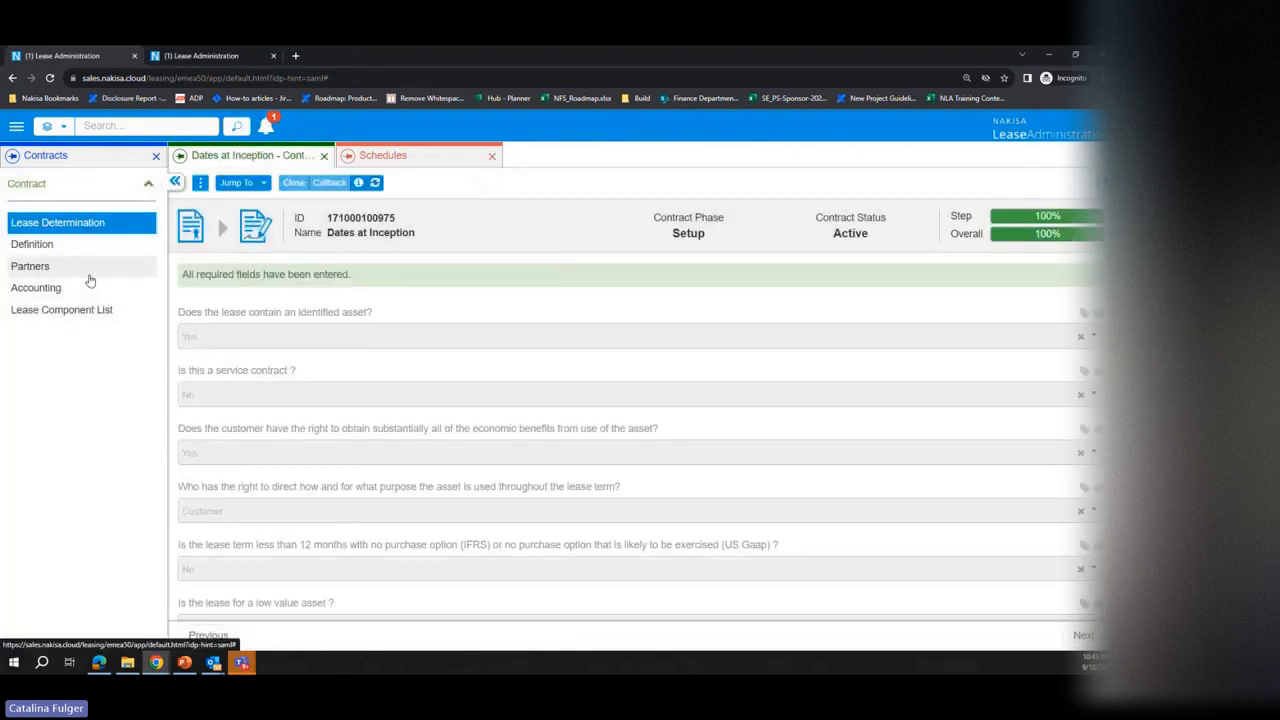
click(244, 183)
click(322, 257)
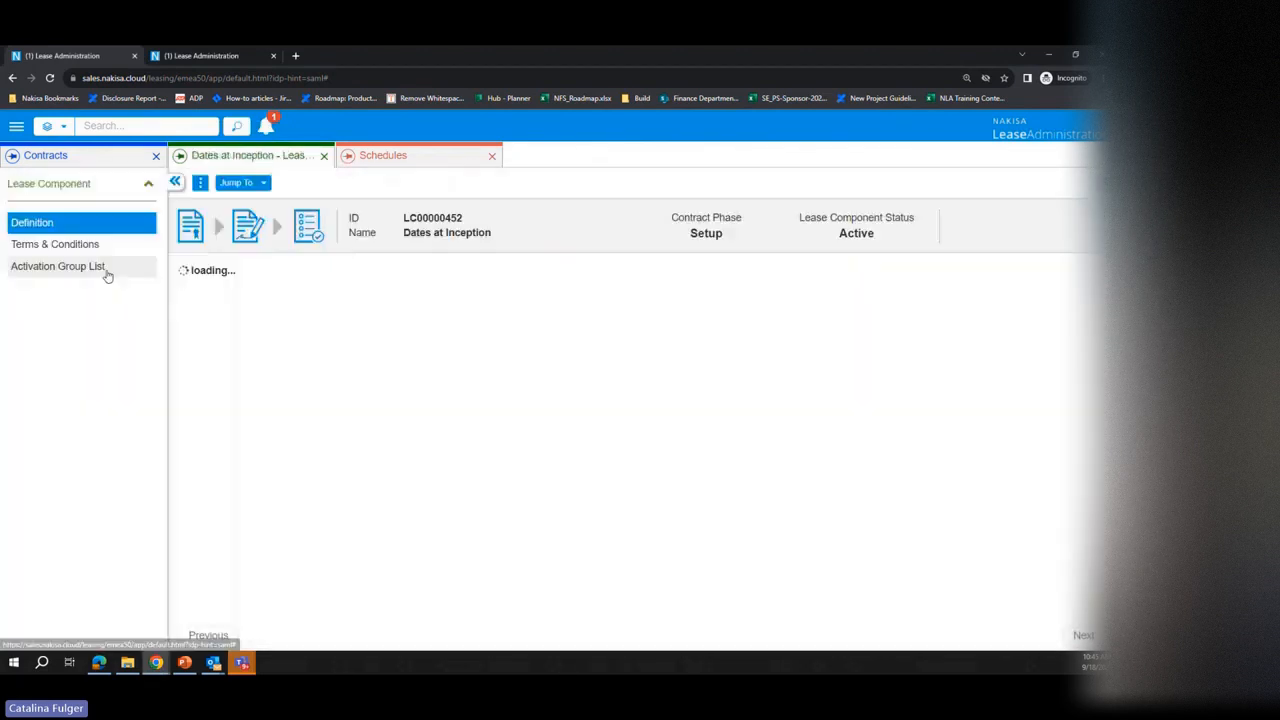
click(60, 244)
click(289, 372)
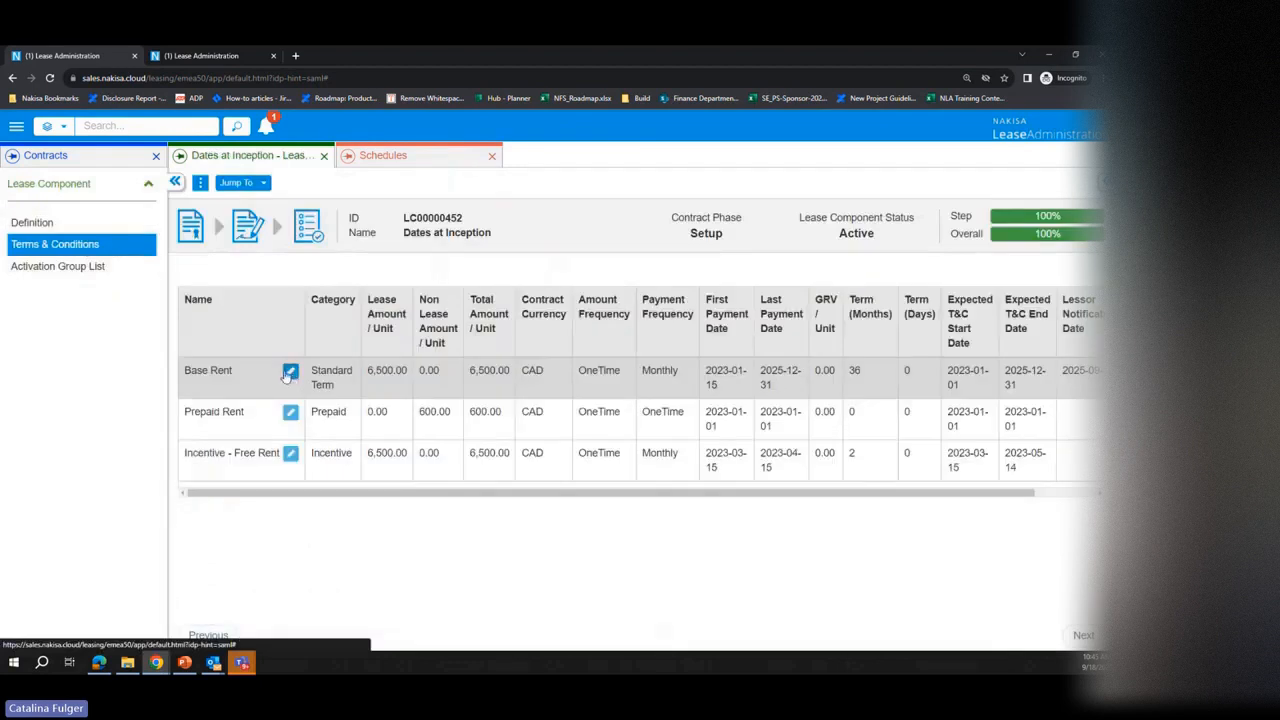
scroll(420, 340, down, 2)
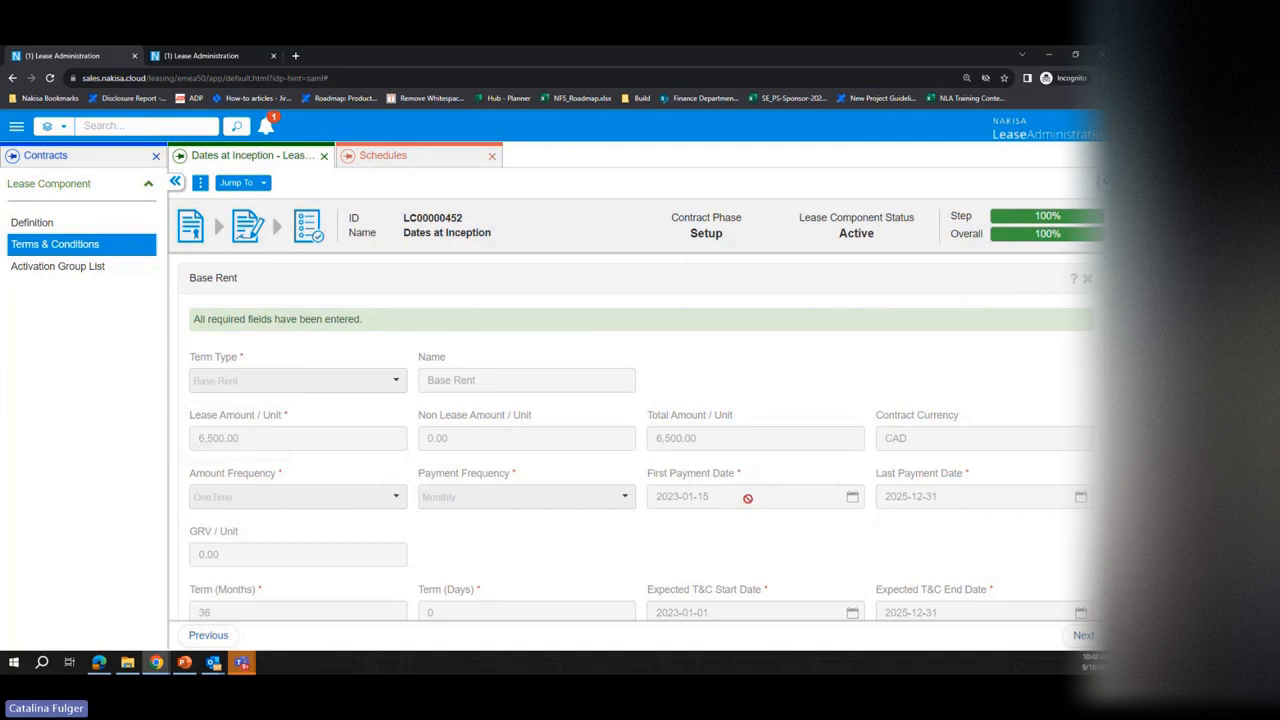
Step: Examine the standard term, incentive and total payment columns of the 2023 Total Payments - Accounting schedule
click(434, 160)
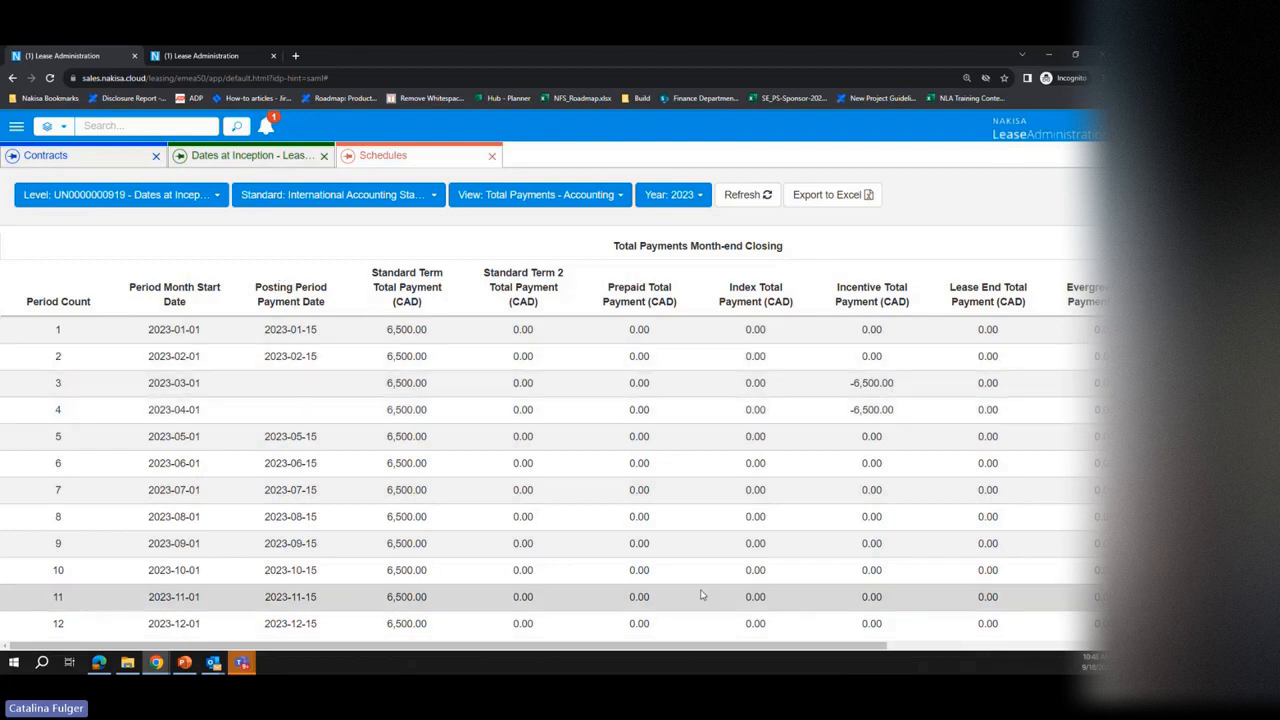
drag(790, 645, 862, 645)
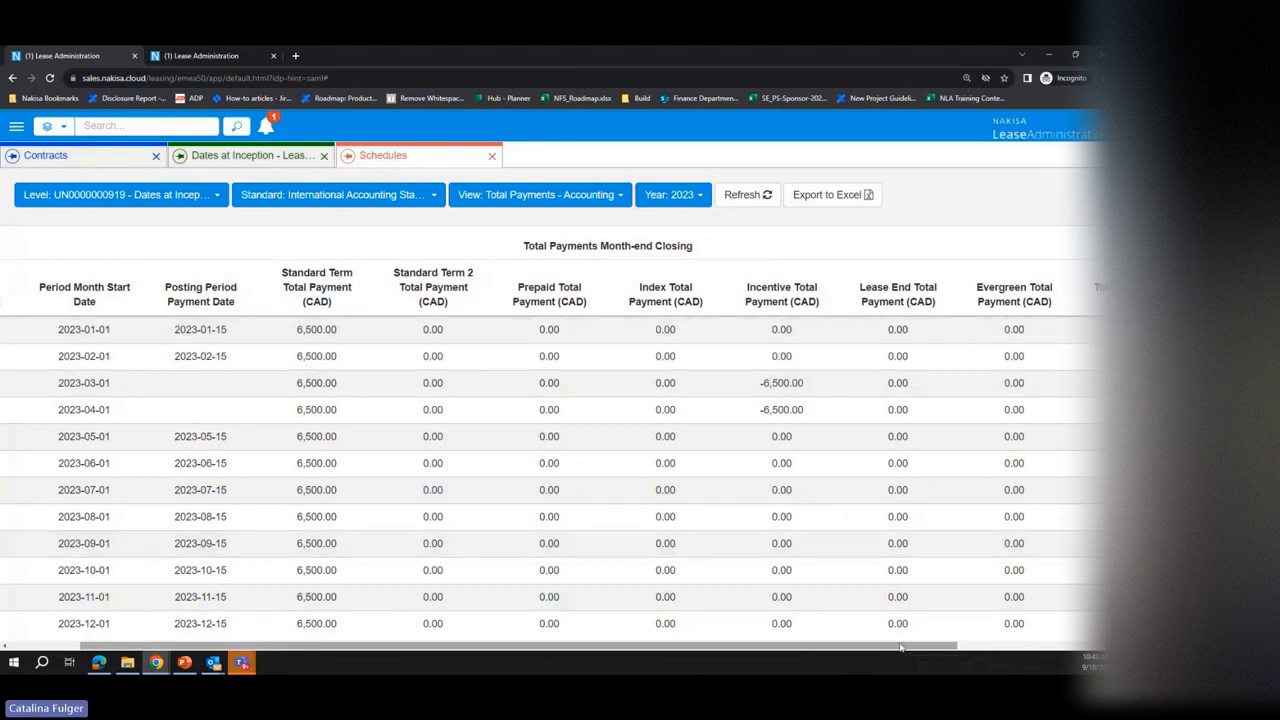
drag(900, 648, 985, 648)
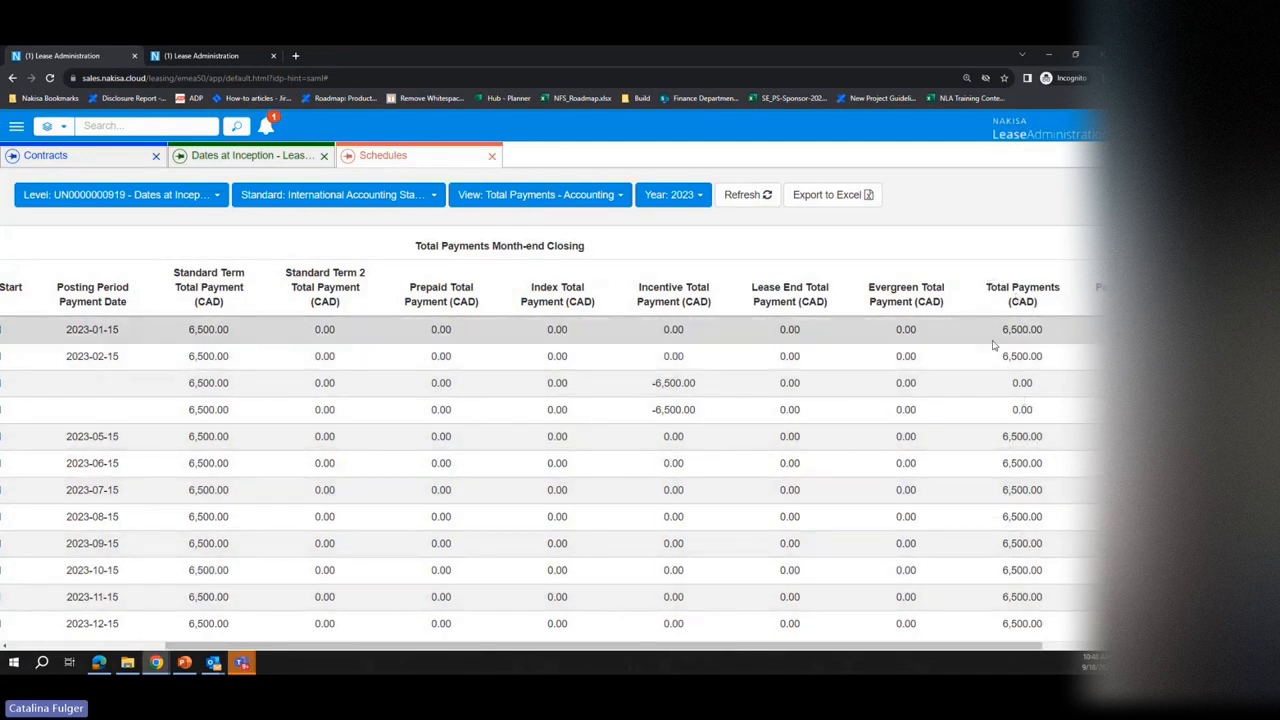
drag(938, 648, 779, 648)
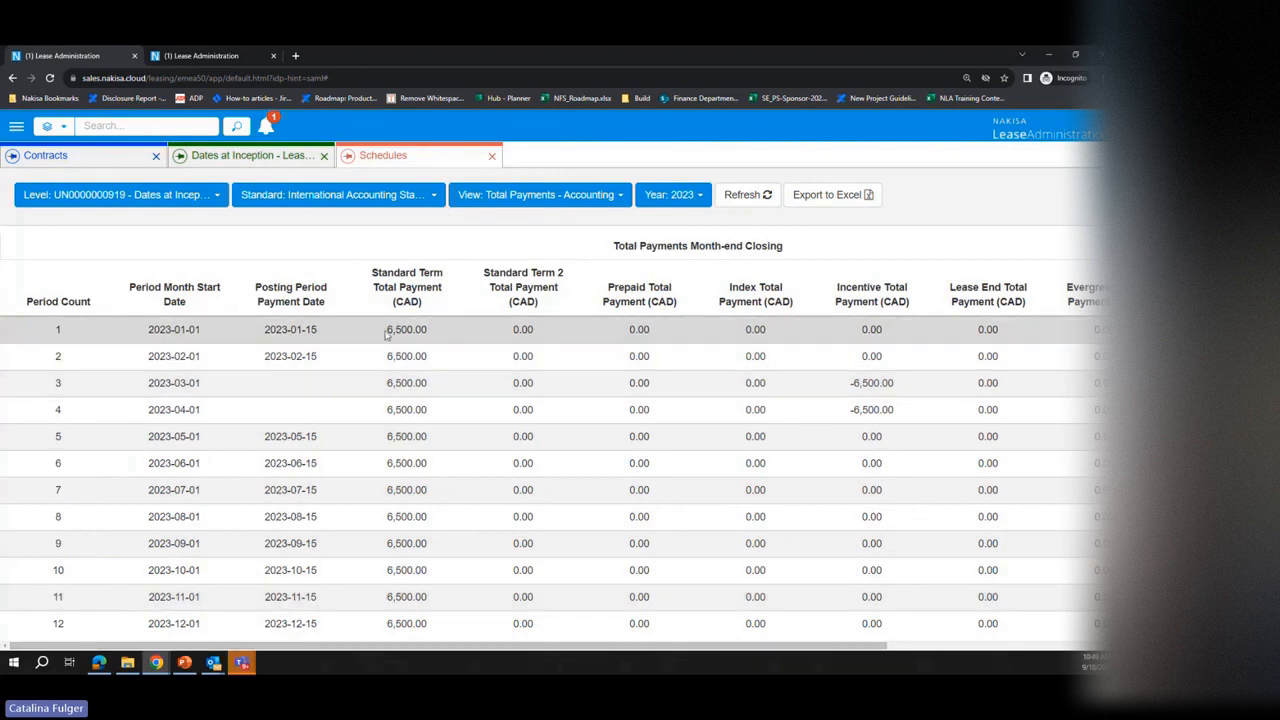
drag(386, 329, 448, 333)
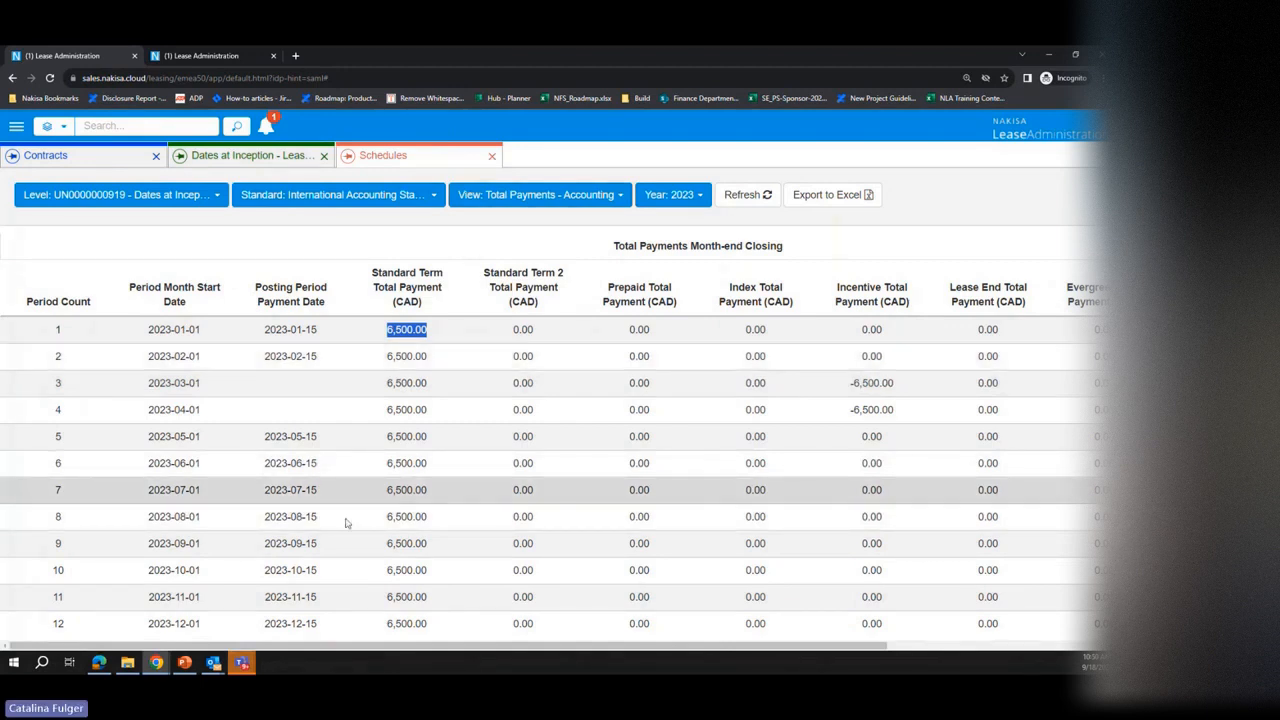
Step: Switch to the PowerPoint presentation, view the "Important Dates in Nakisa" slide listing the date types, and return to the Chrome schedules
mouse_move(165, 671)
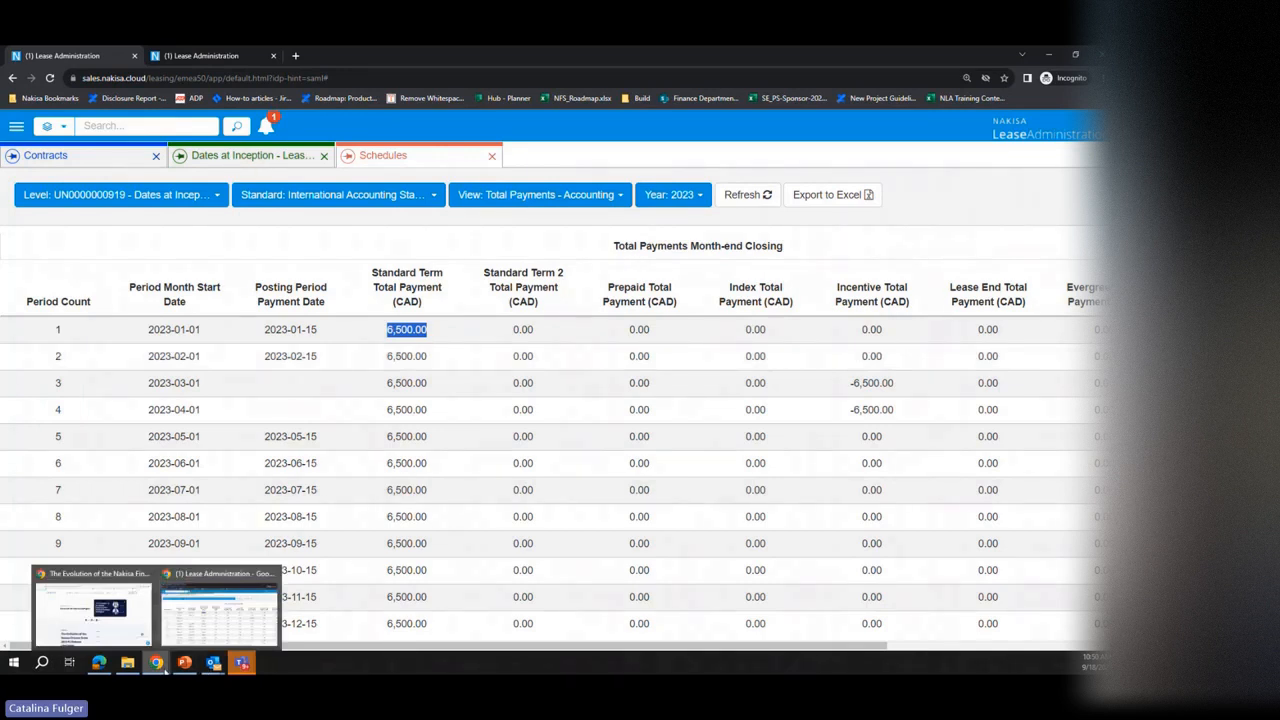
click(184, 662)
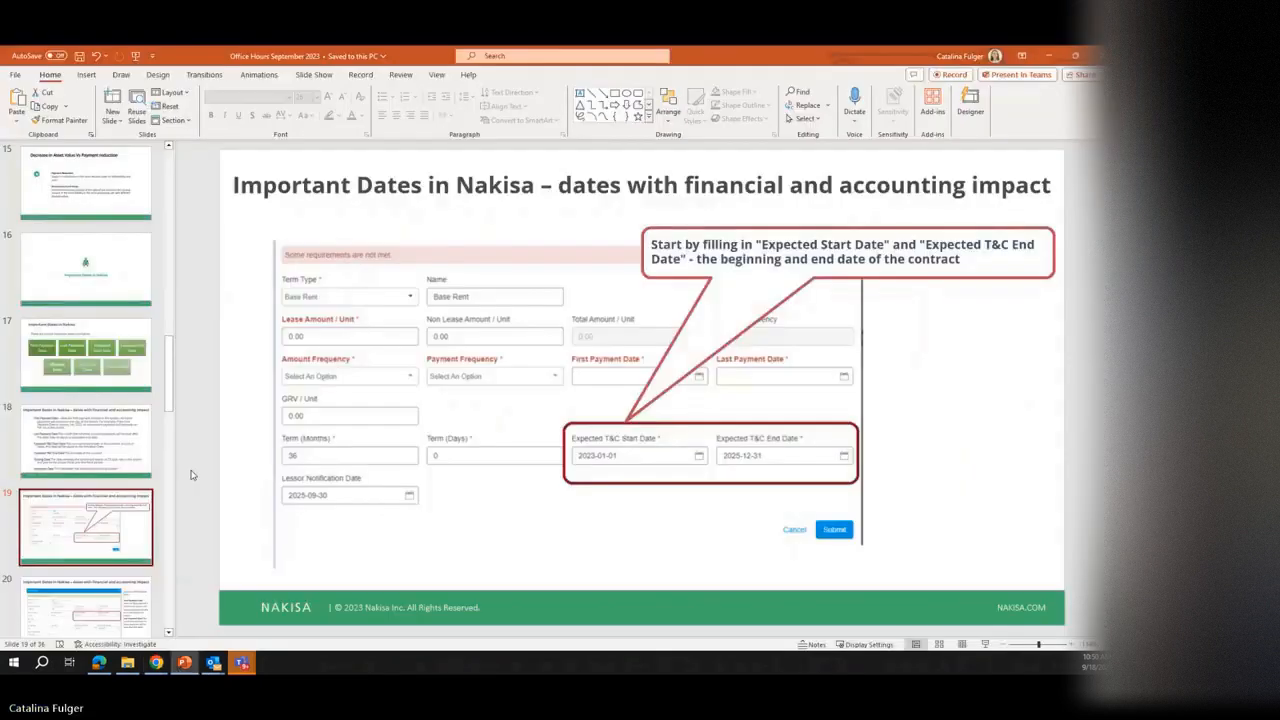
click(85, 355)
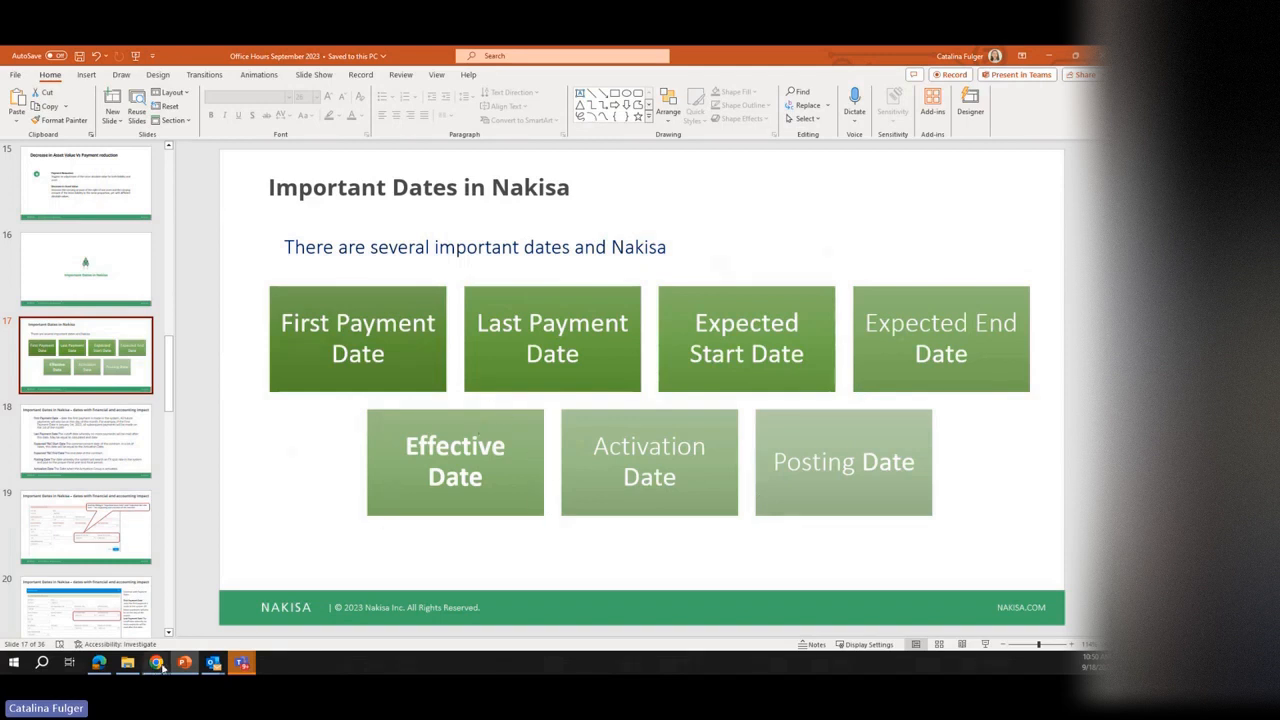
mouse_move(158, 664)
click(222, 606)
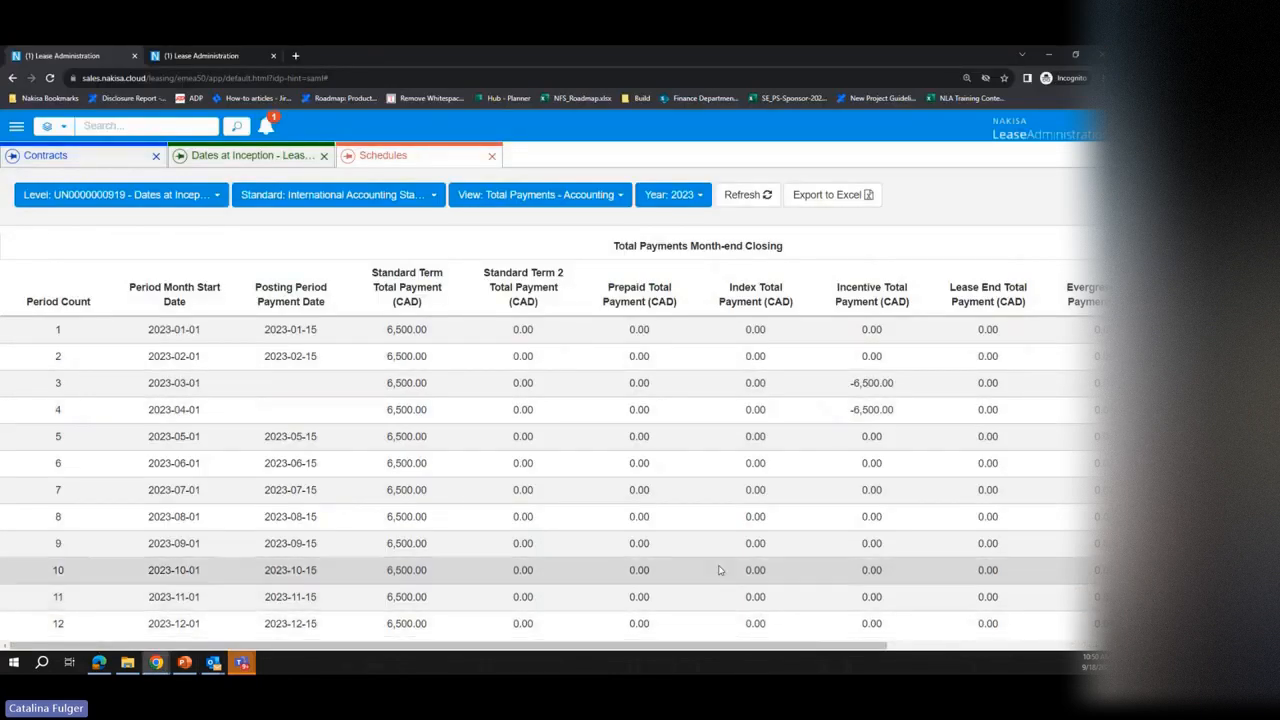
Step: Show the schedule with All Columns for All Years and review its accrual periods through the end of 2025
click(598, 196)
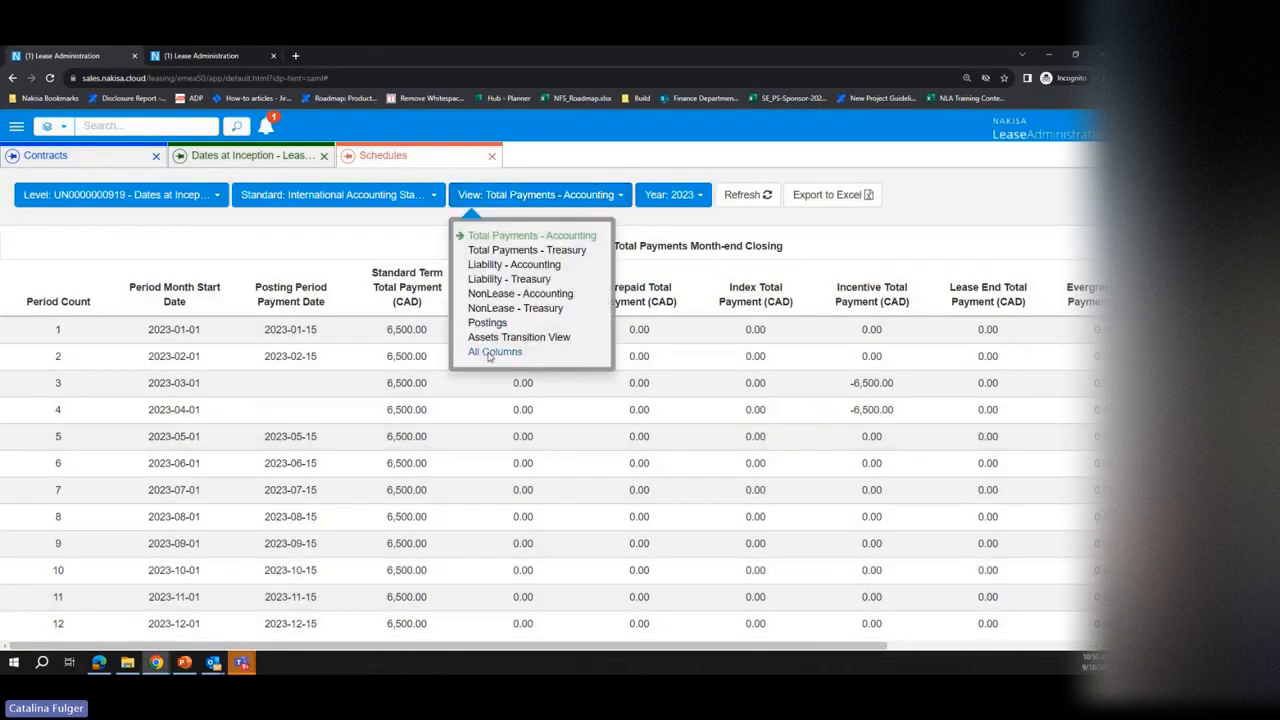
click(494, 352)
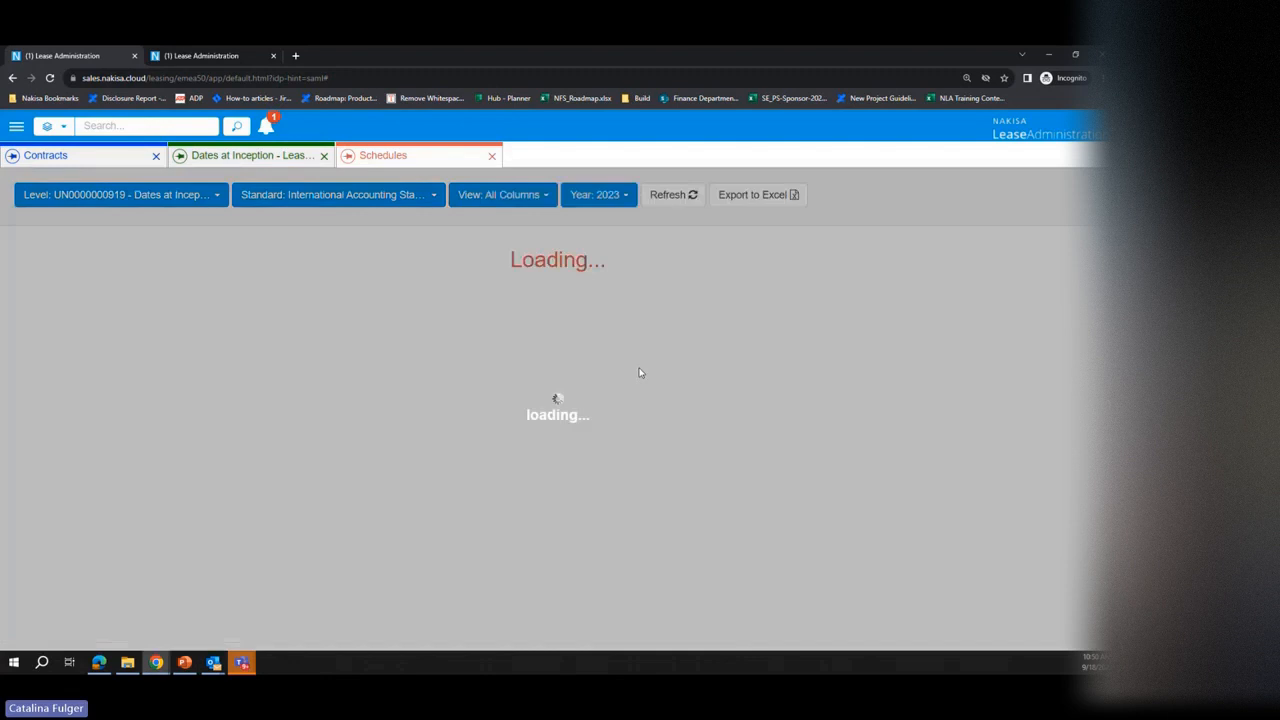
scroll(666, 486, down, 1)
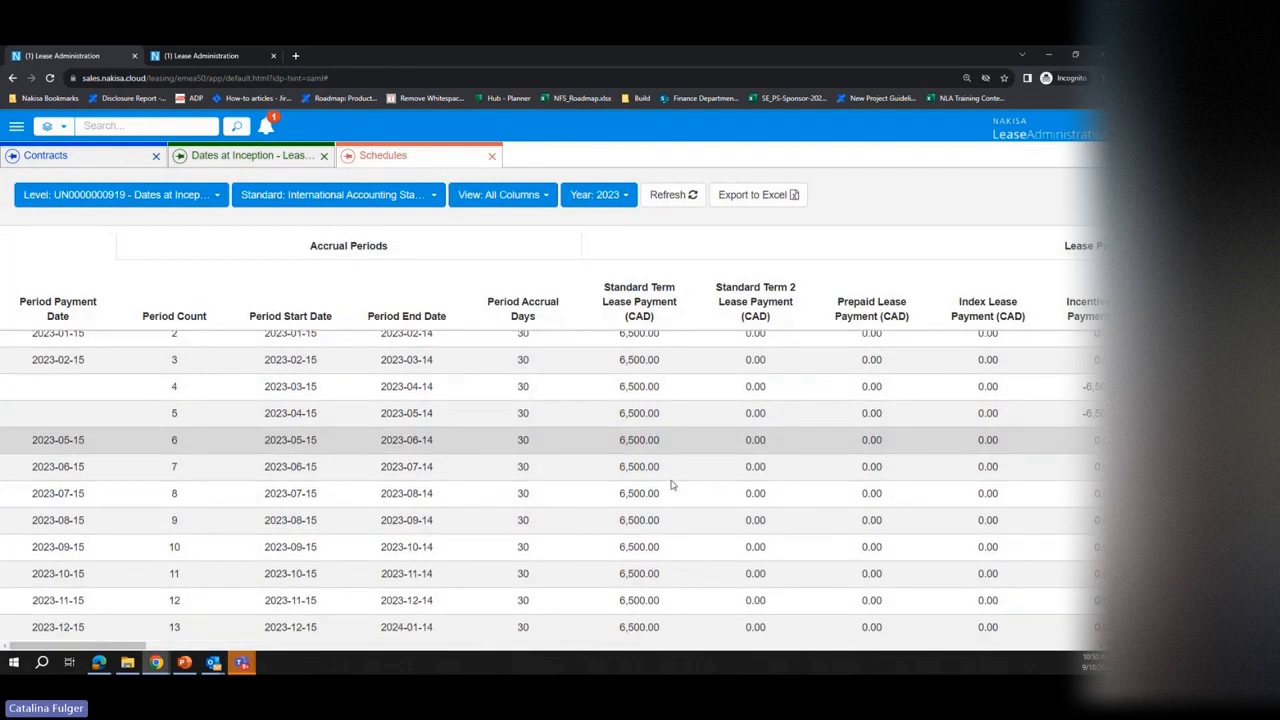
click(630, 204)
click(600, 280)
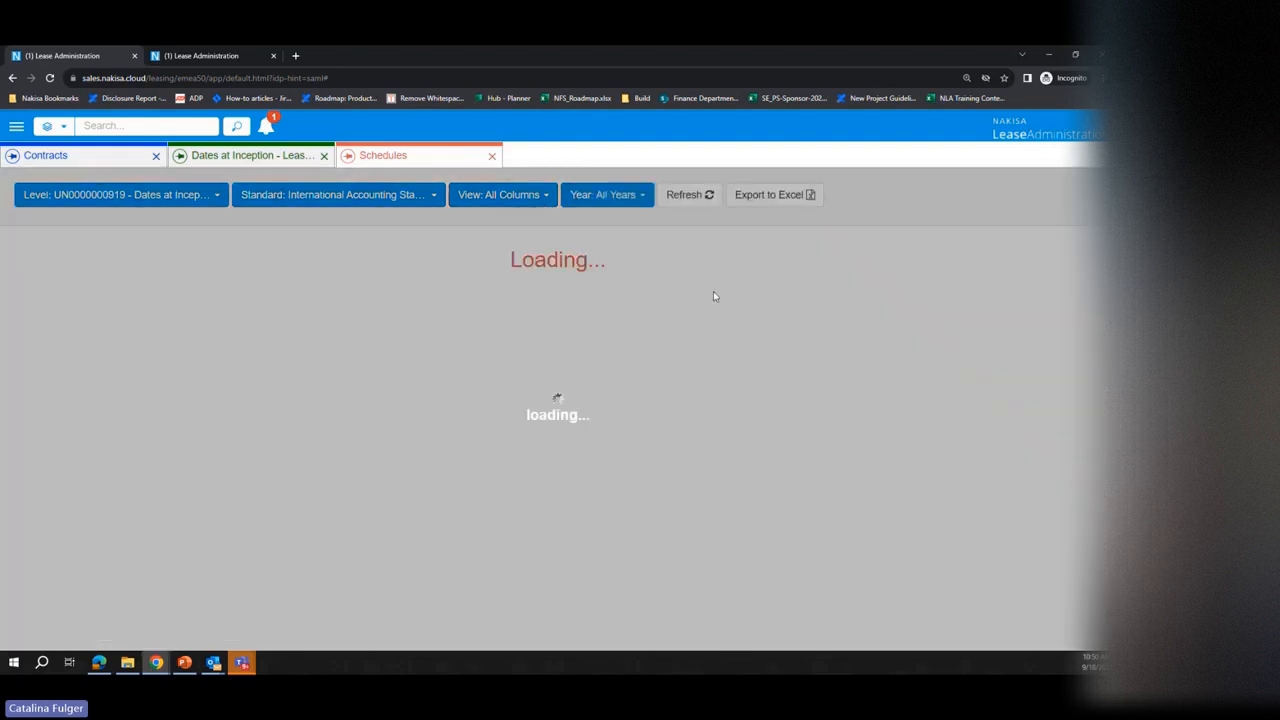
scroll(766, 451, down, 8)
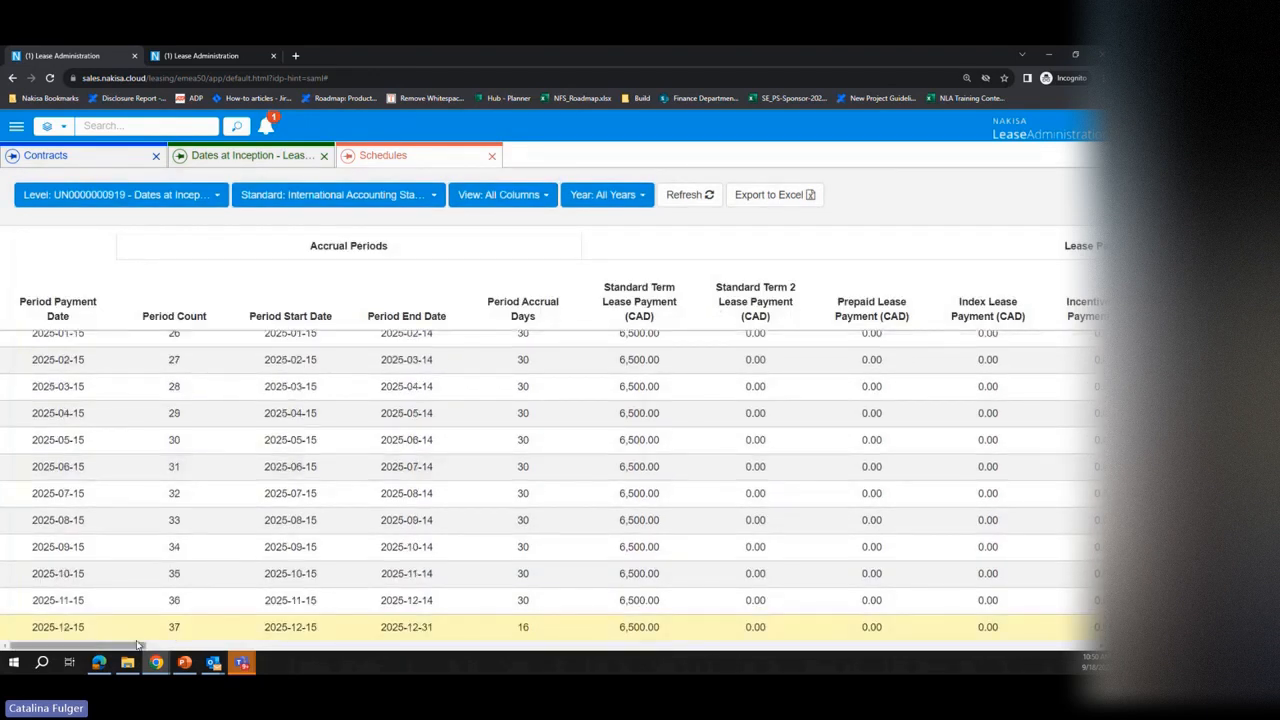
Step: Examine the lease payment, effective interest rate and month-end closing columns across the full schedule
click(287, 649)
drag(288, 649, 14, 652)
scroll(535, 580, up, 10)
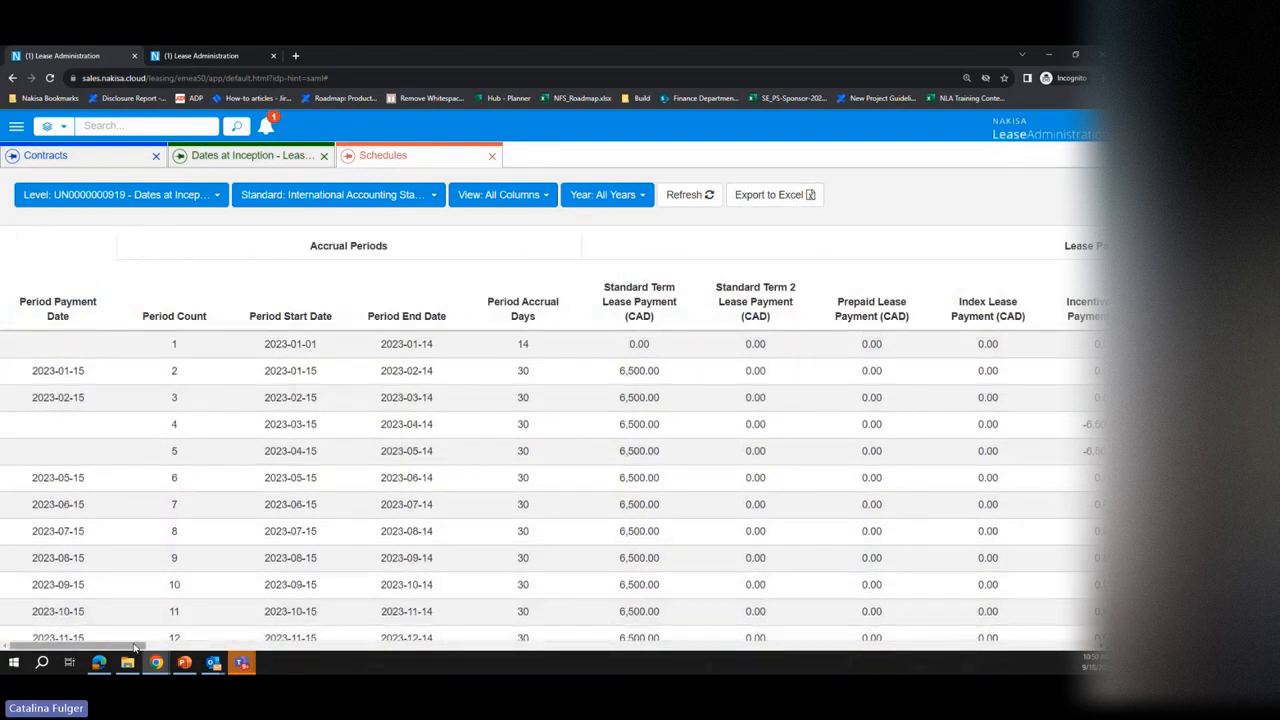
drag(135, 650, 260, 643)
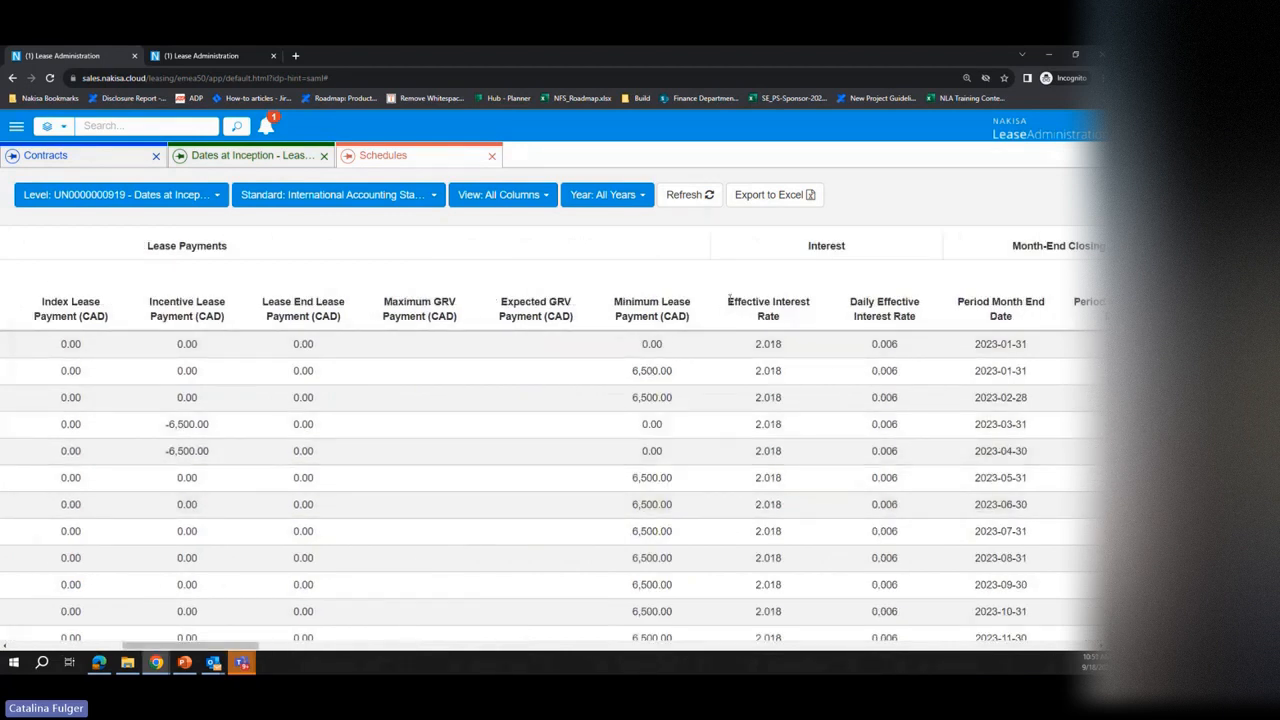
drag(724, 304, 815, 421)
click(776, 450)
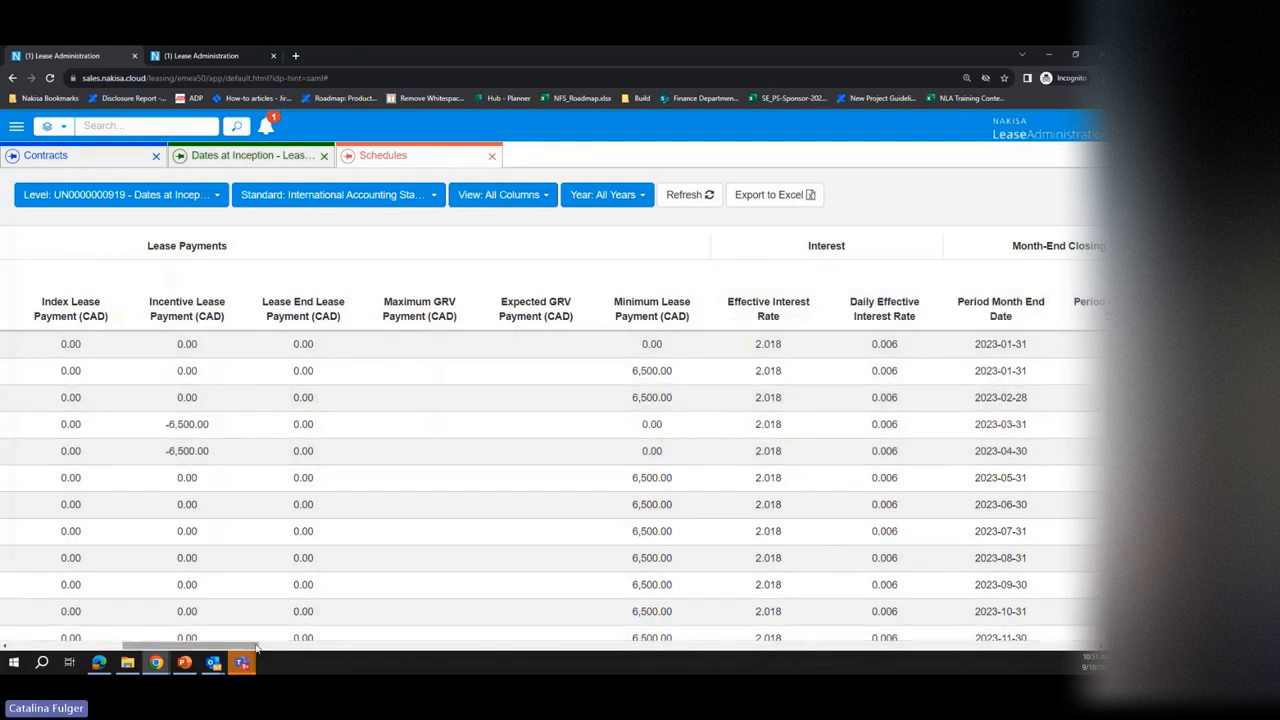
drag(256, 646, 984, 545)
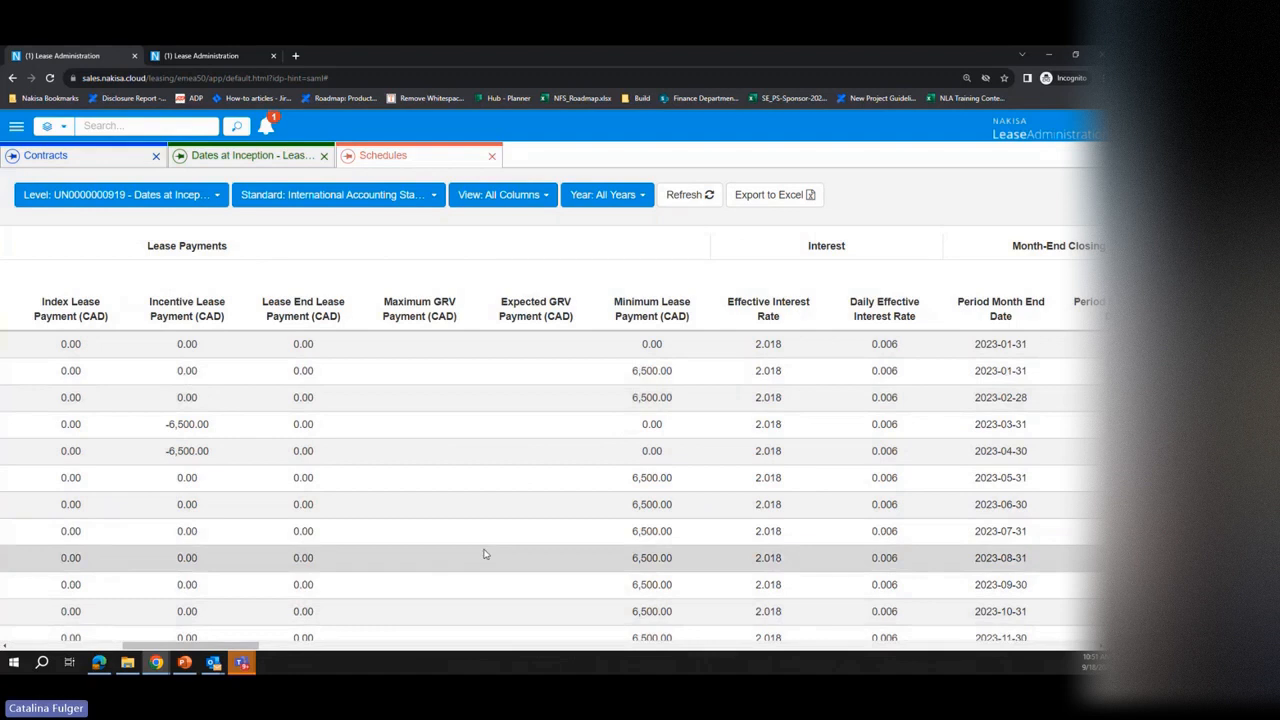
drag(238, 646, 101, 621)
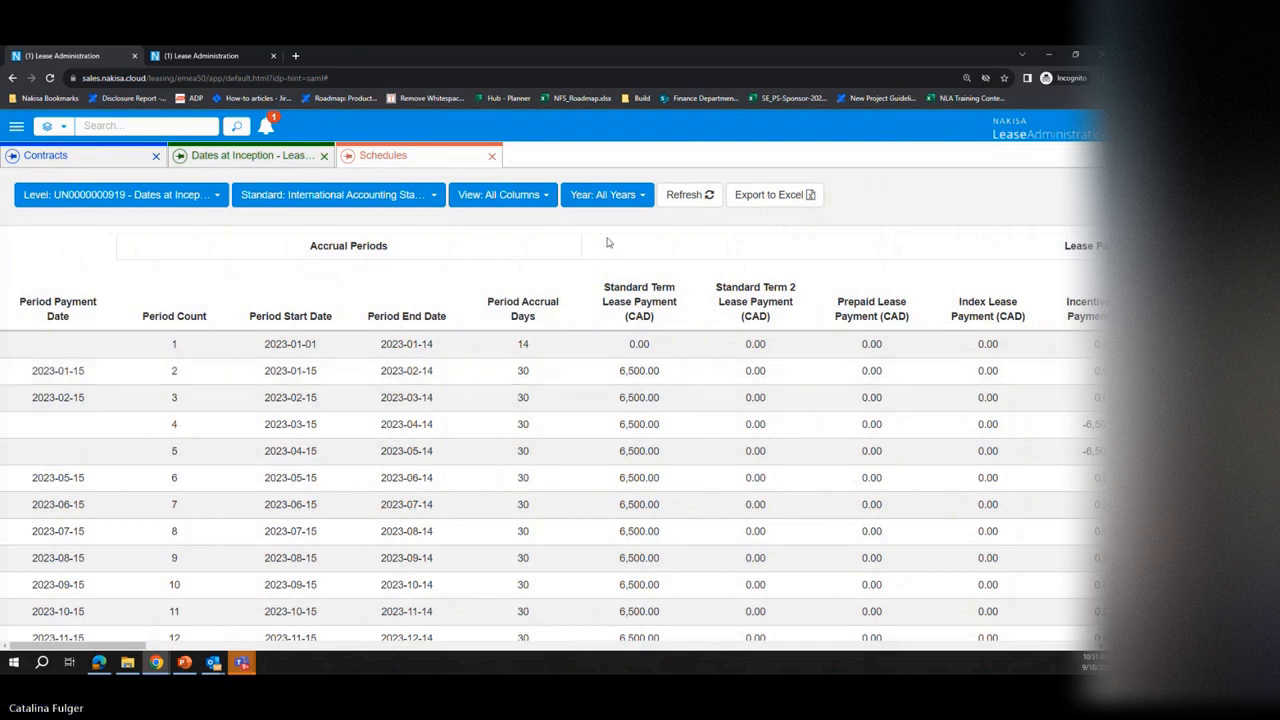
Step: Close the schedules, return to the Dates at Inception activation group and approve its assessment
click(491, 155)
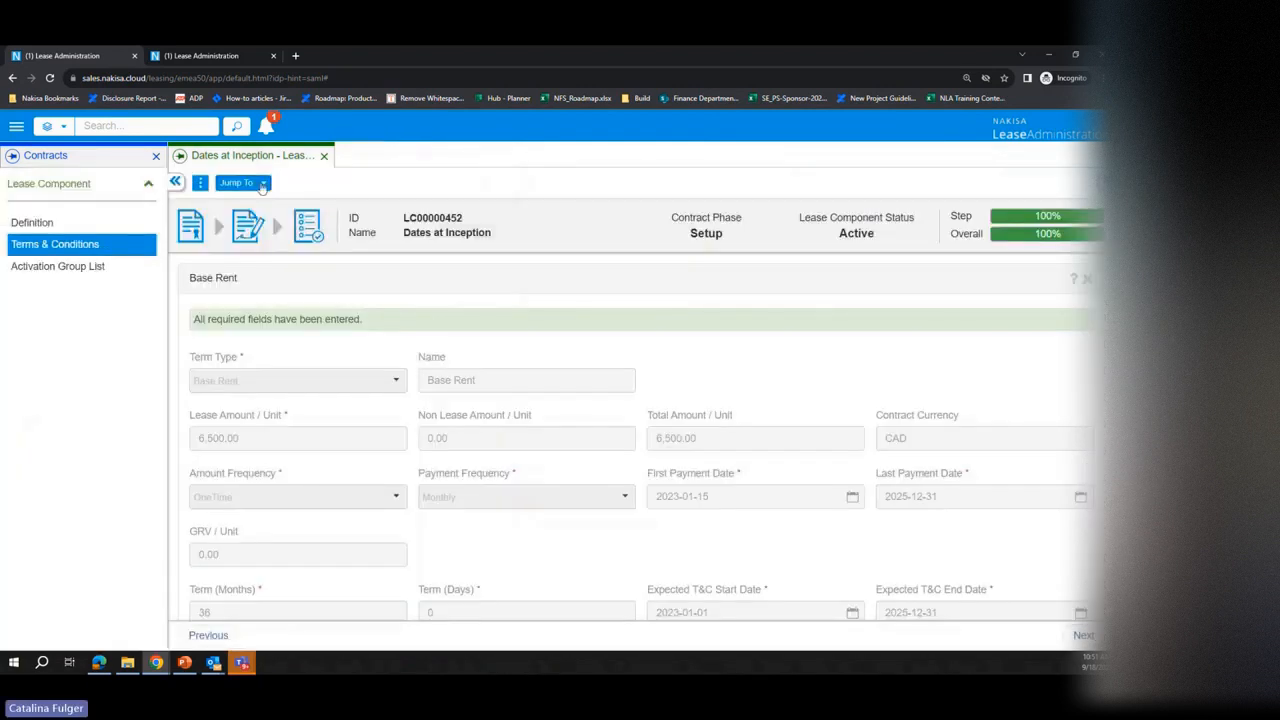
click(262, 185)
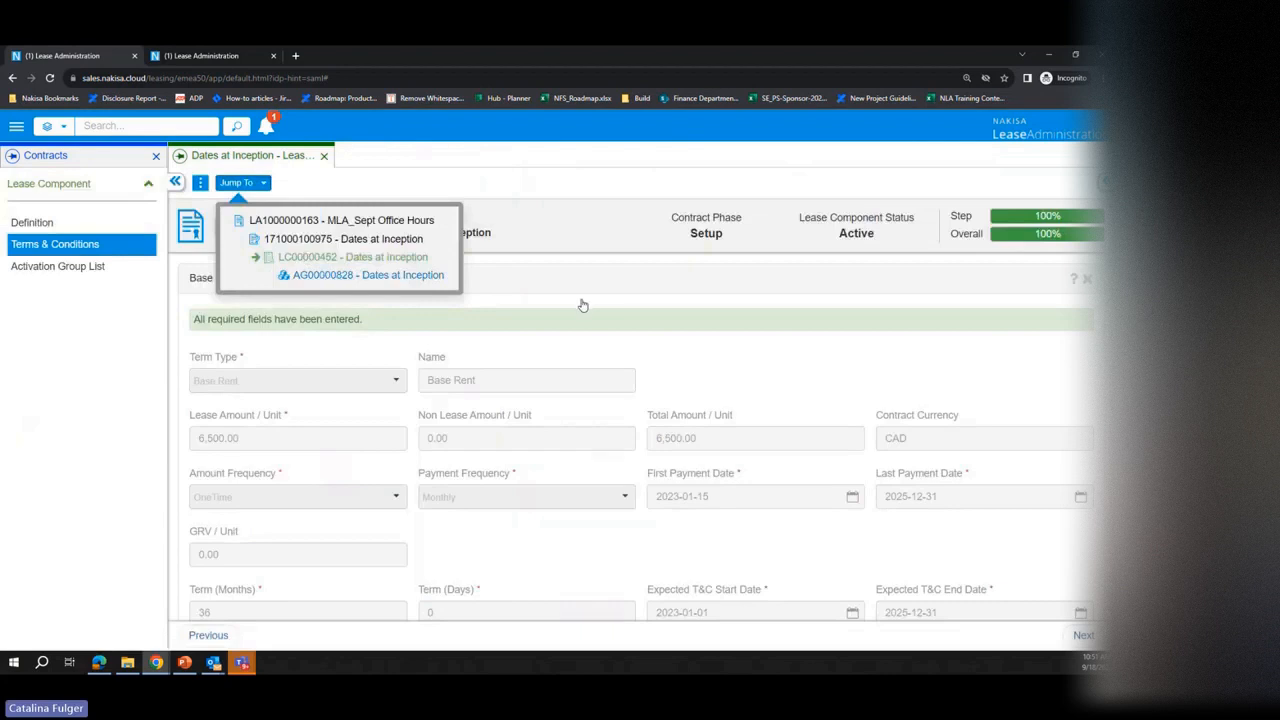
click(425, 276)
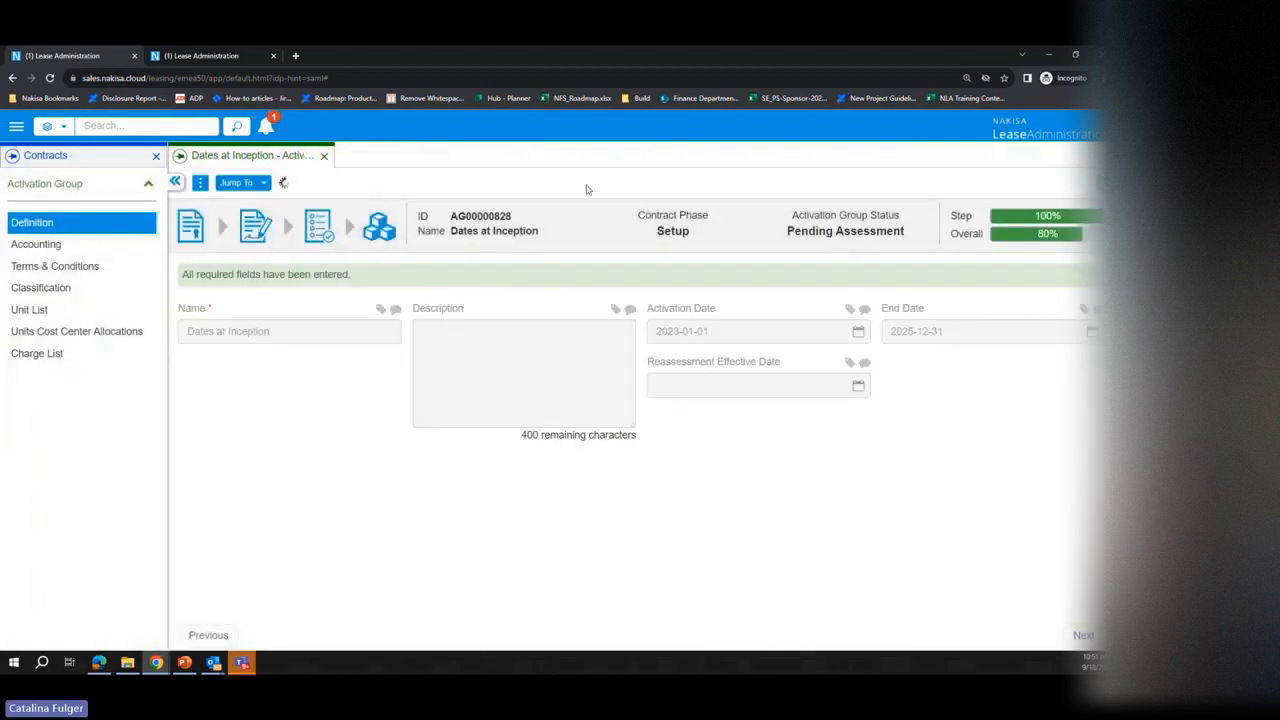
Step: Set the GAAP classification of the activation group to Operating and confirm the classification
click(40, 288)
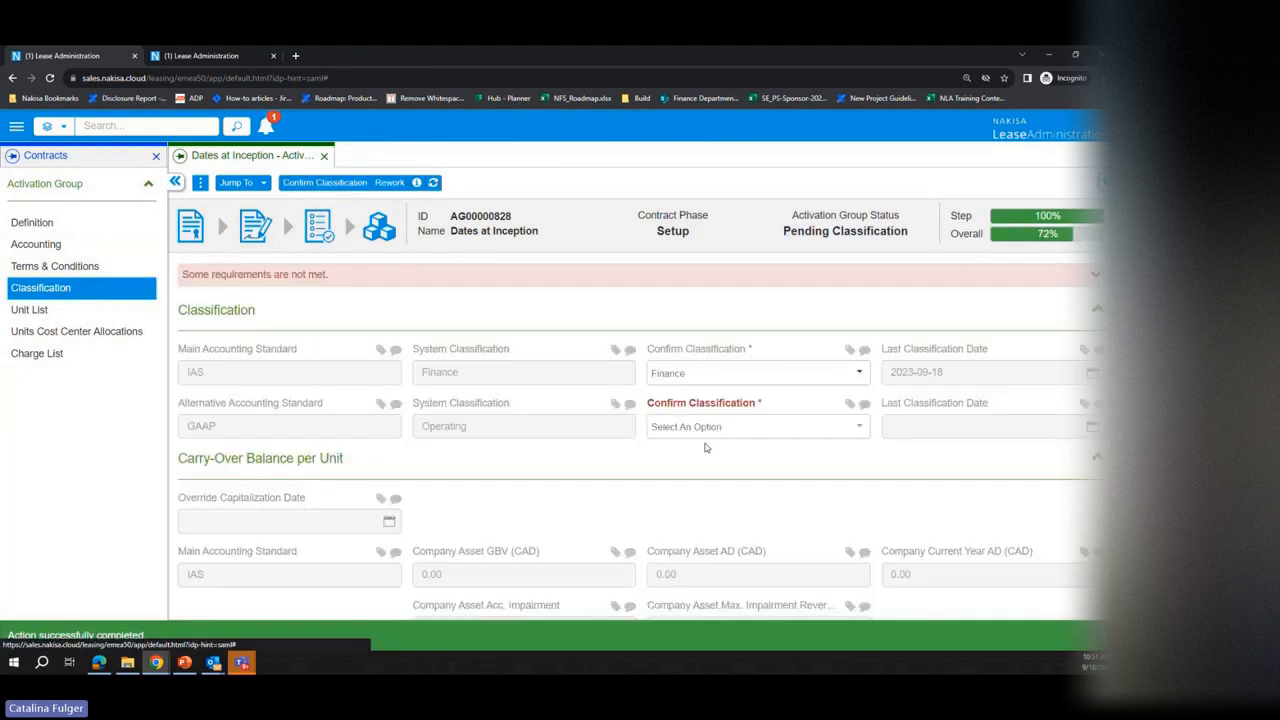
click(757, 427)
click(680, 471)
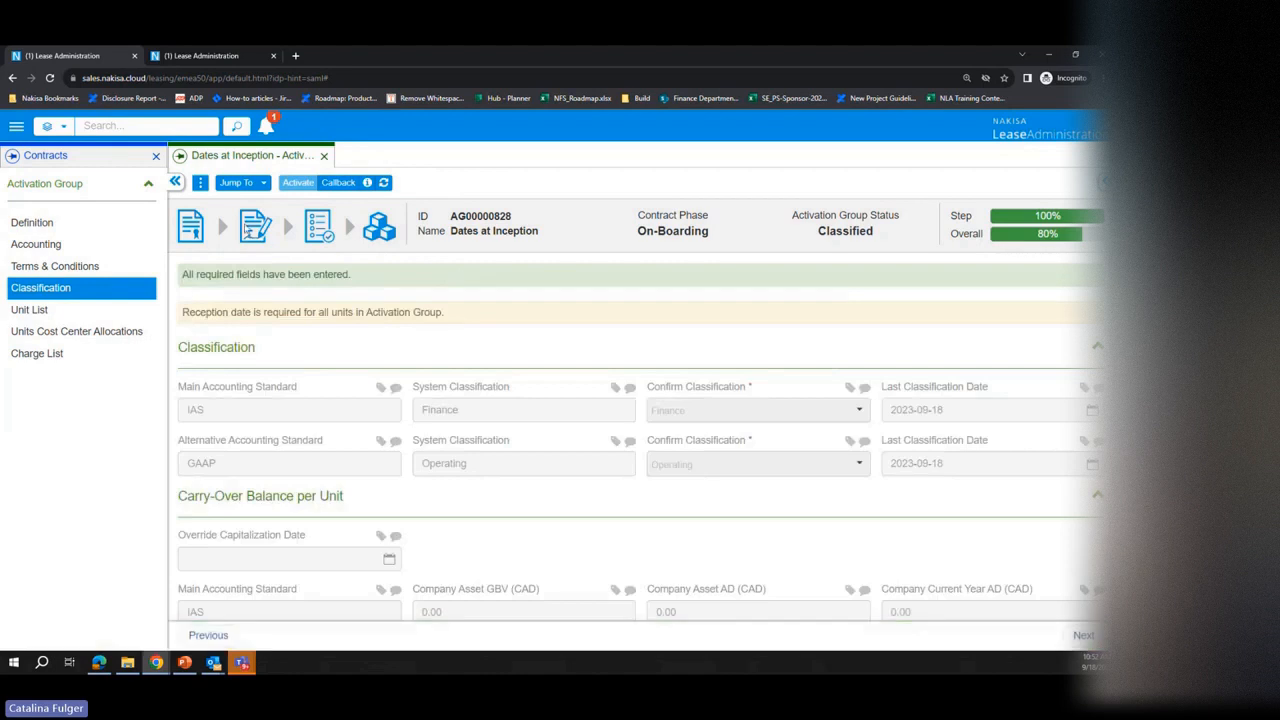
Step: Set the reception date of the Dates at Inception activation group to 2023-01-01 and submit it
click(200, 183)
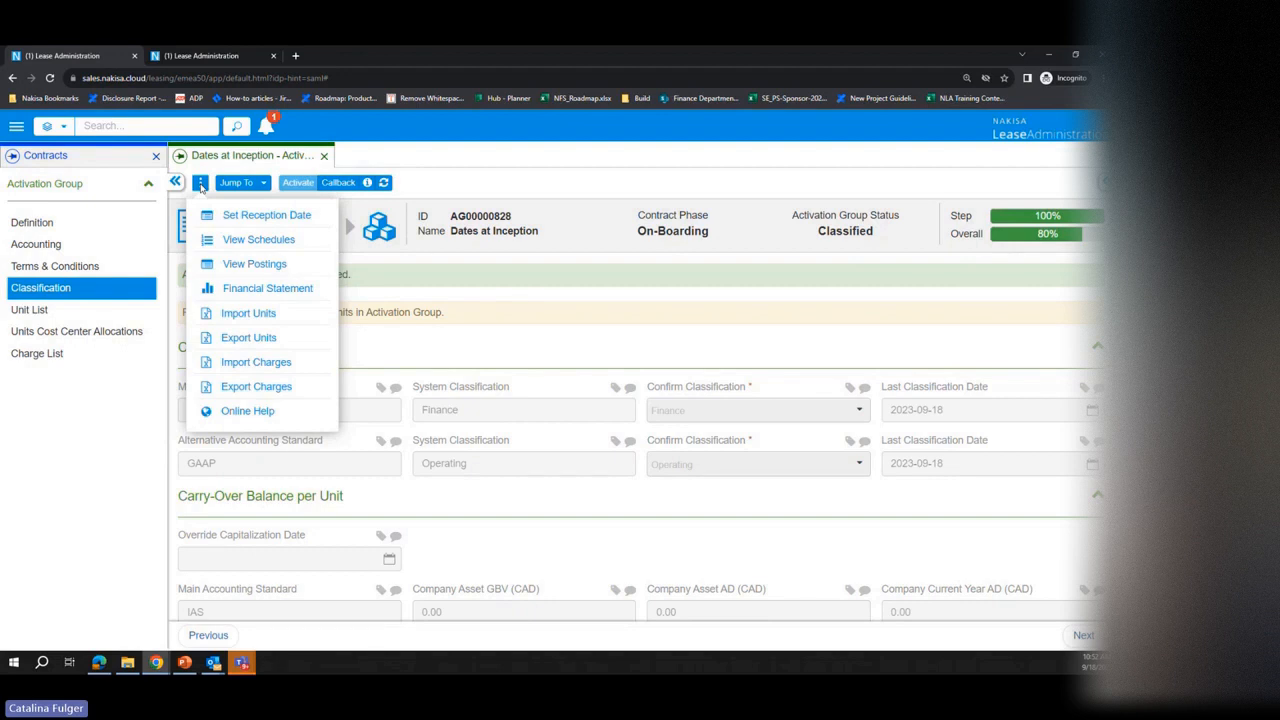
click(273, 218)
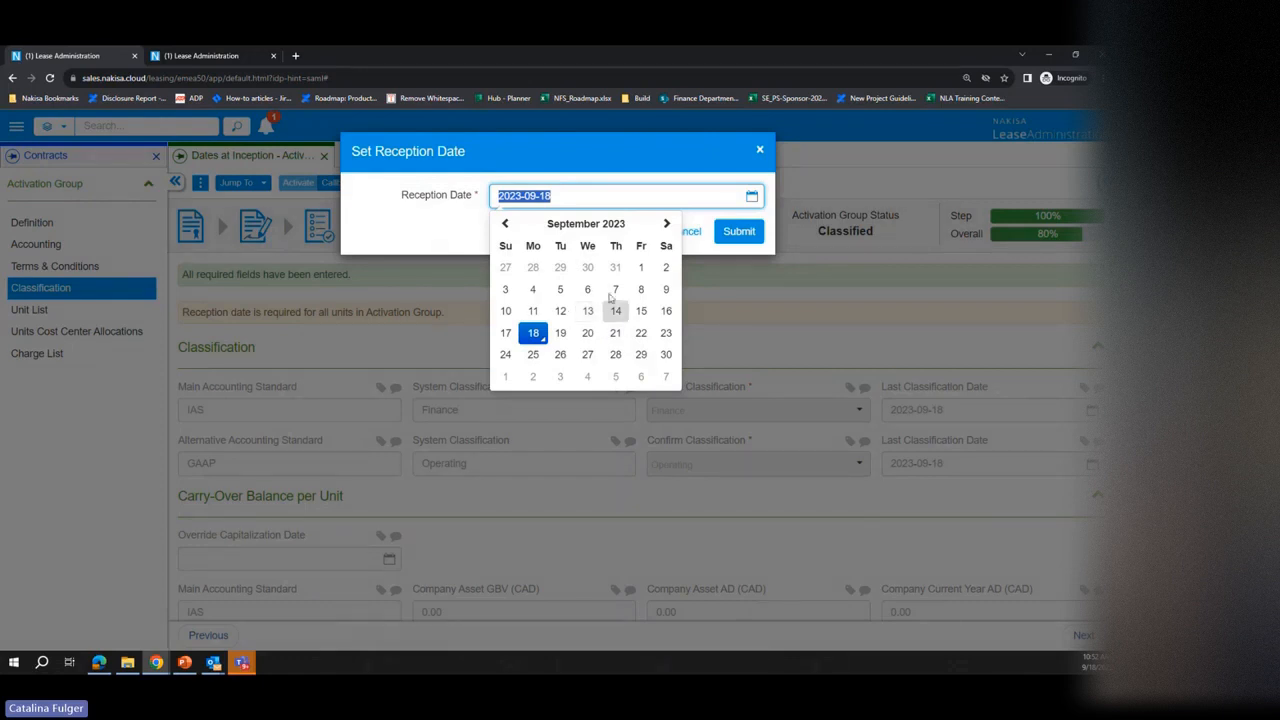
click(590, 225)
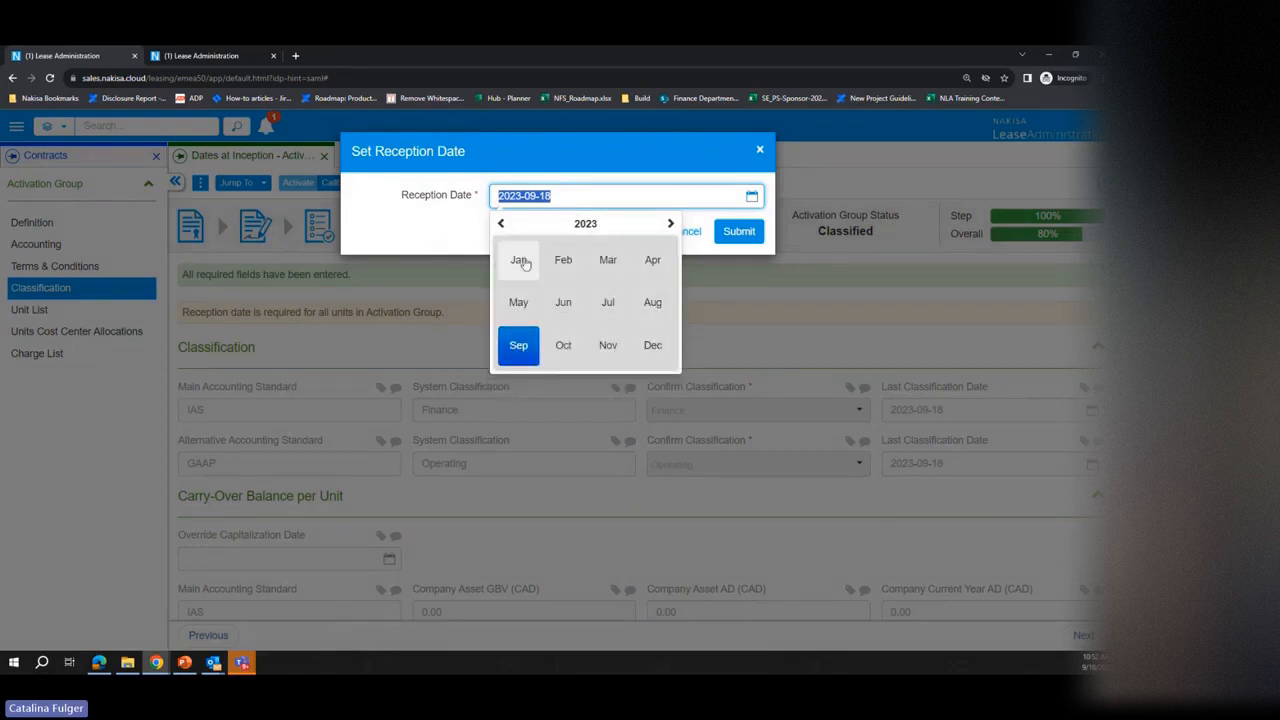
click(524, 263)
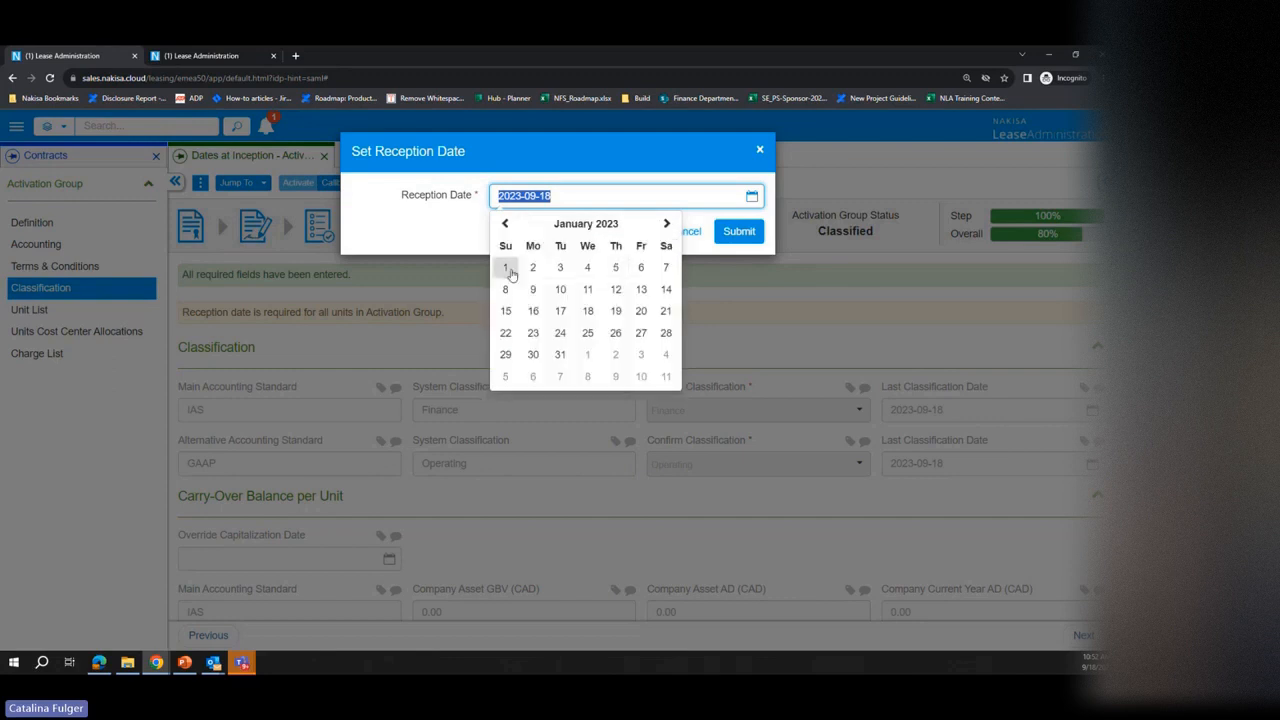
click(507, 274)
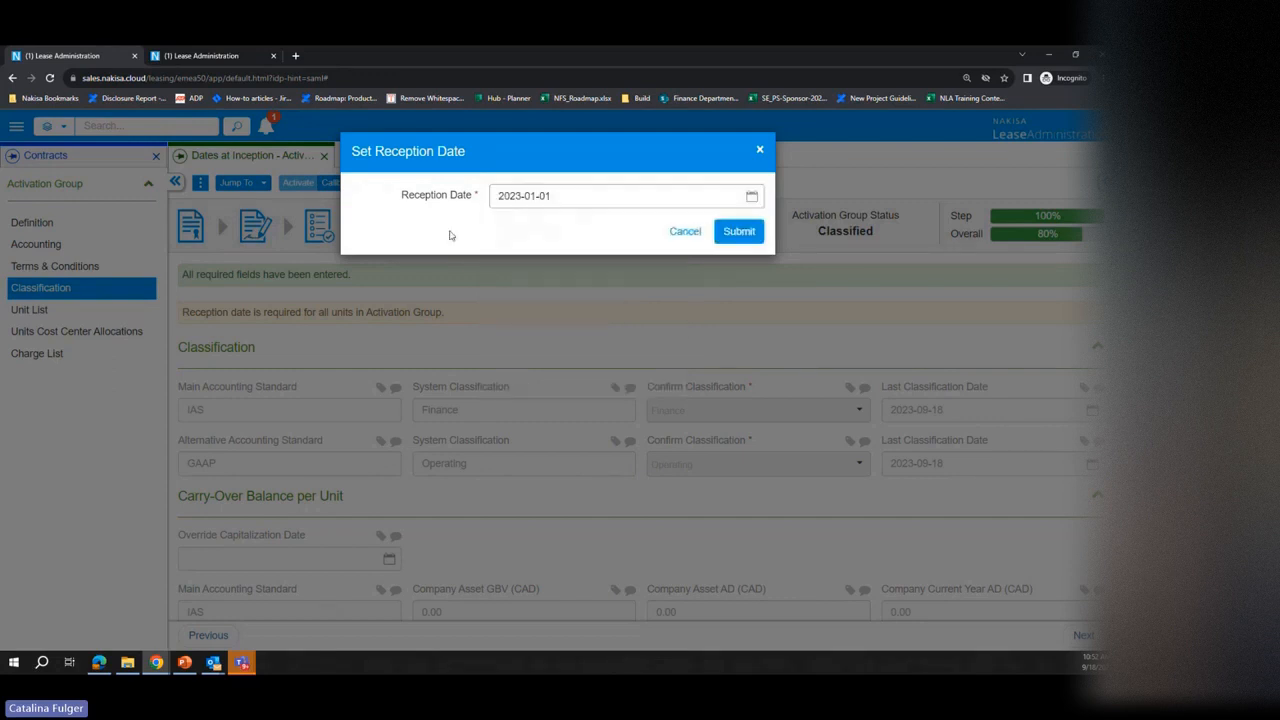
click(763, 230)
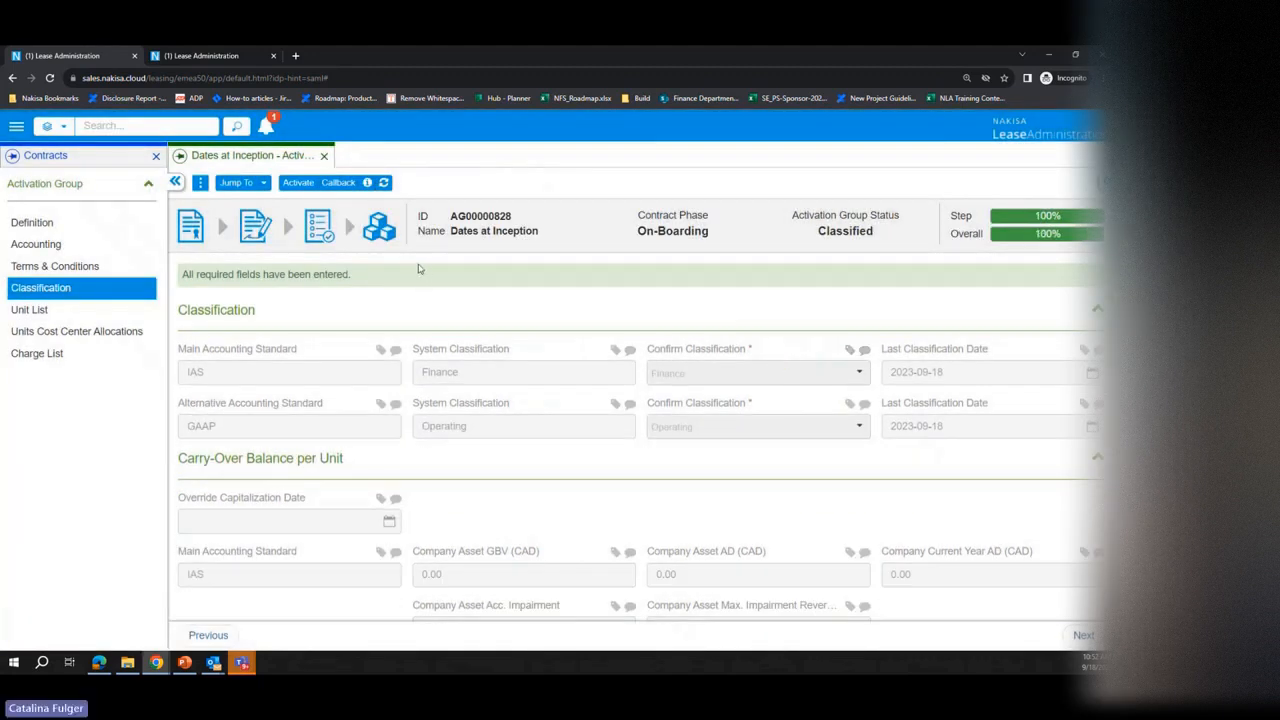
Step: Open the activation of the activation group and try 2023-02-01 as the activation date
click(298, 182)
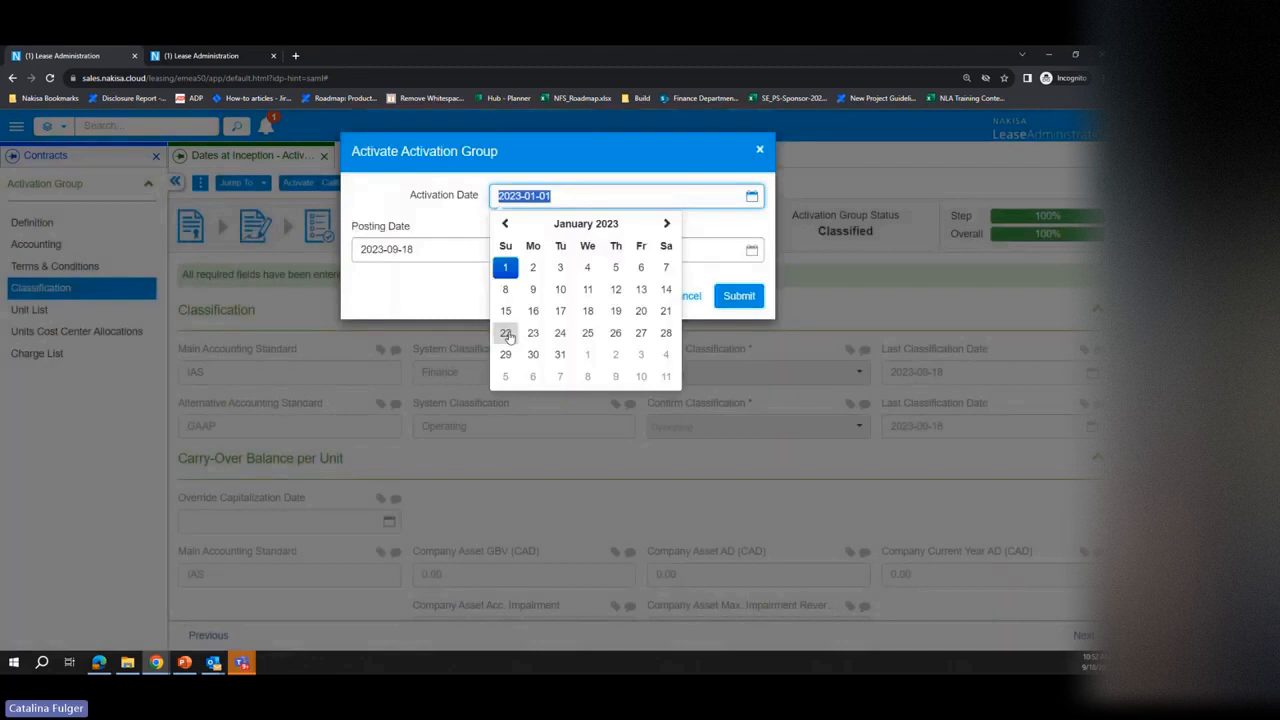
click(447, 212)
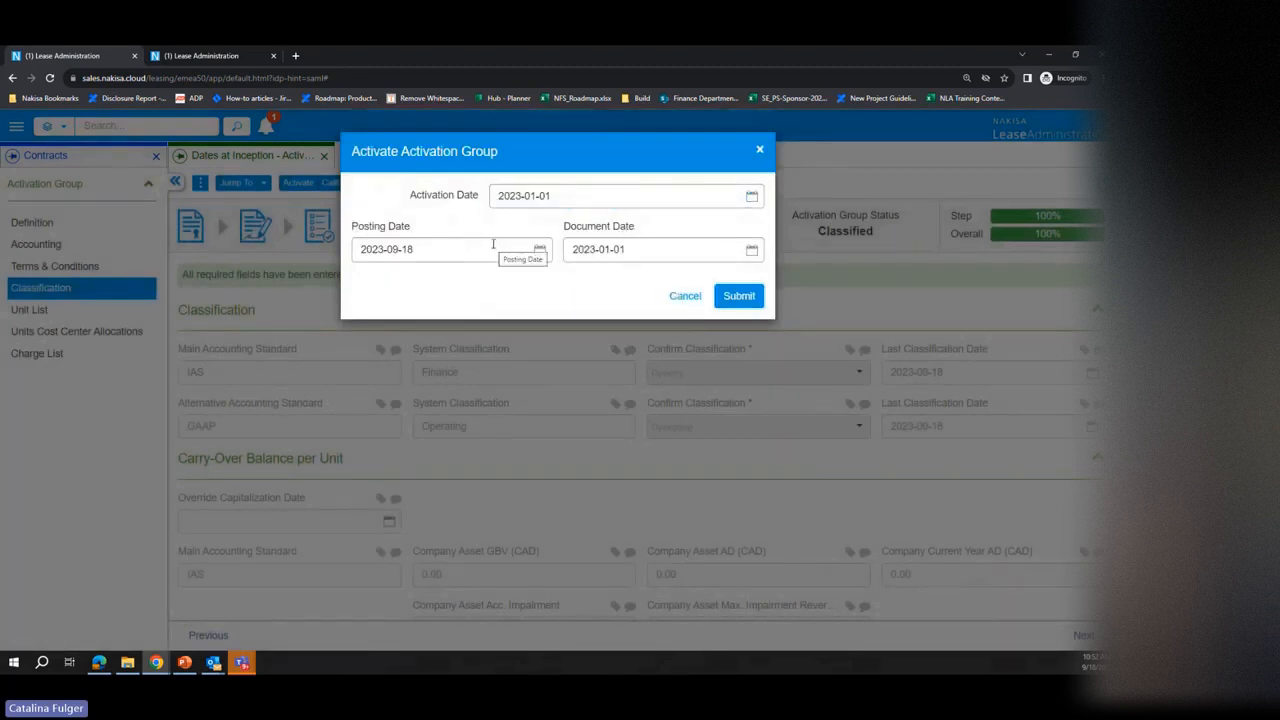
click(575, 197)
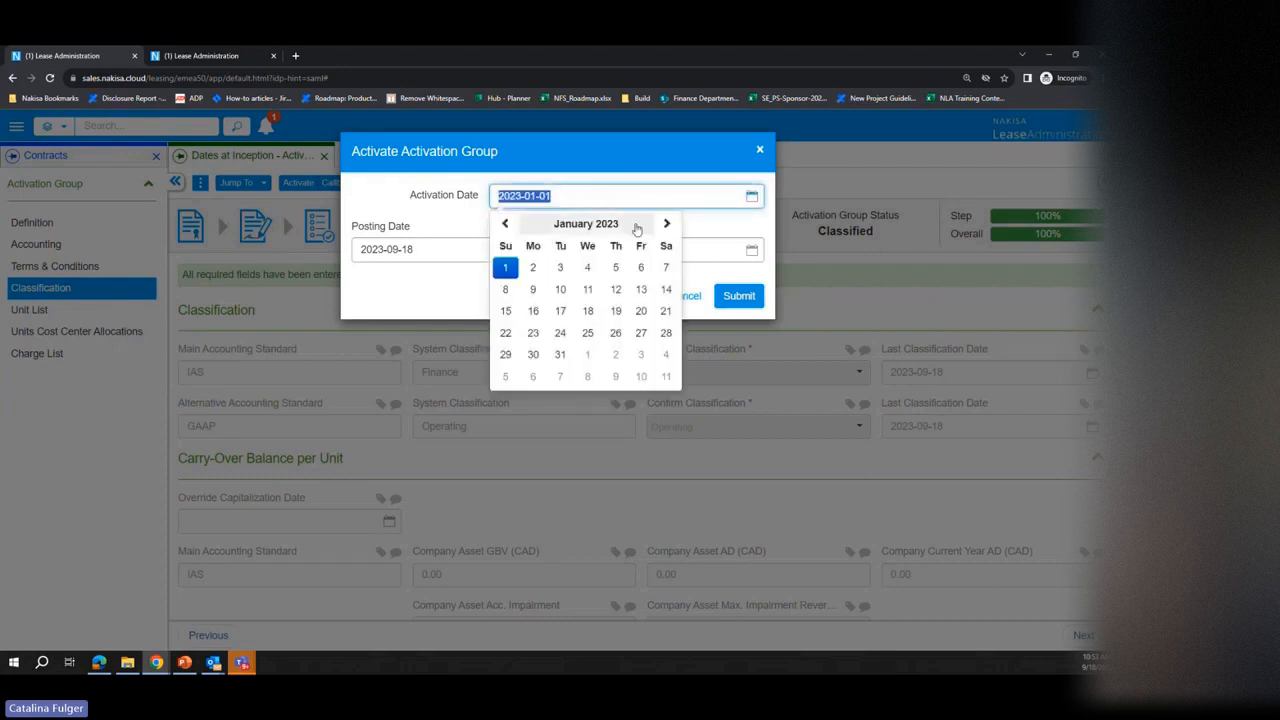
click(671, 227)
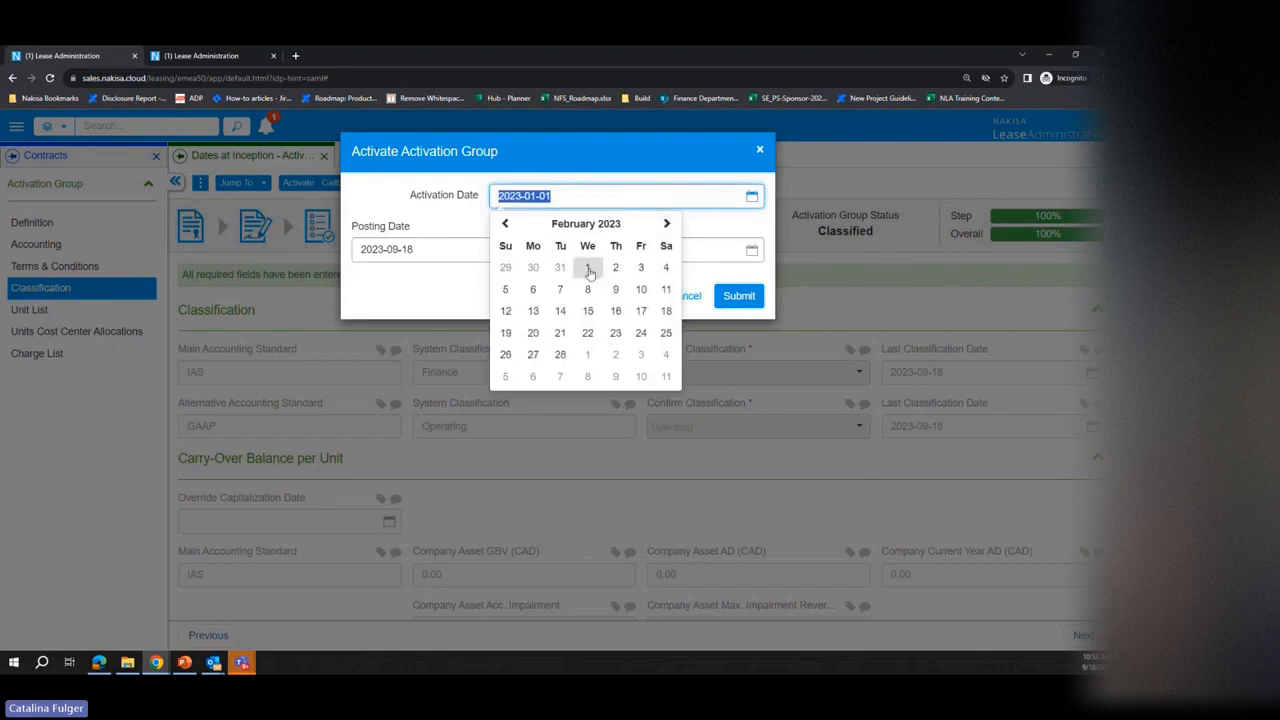
click(588, 267)
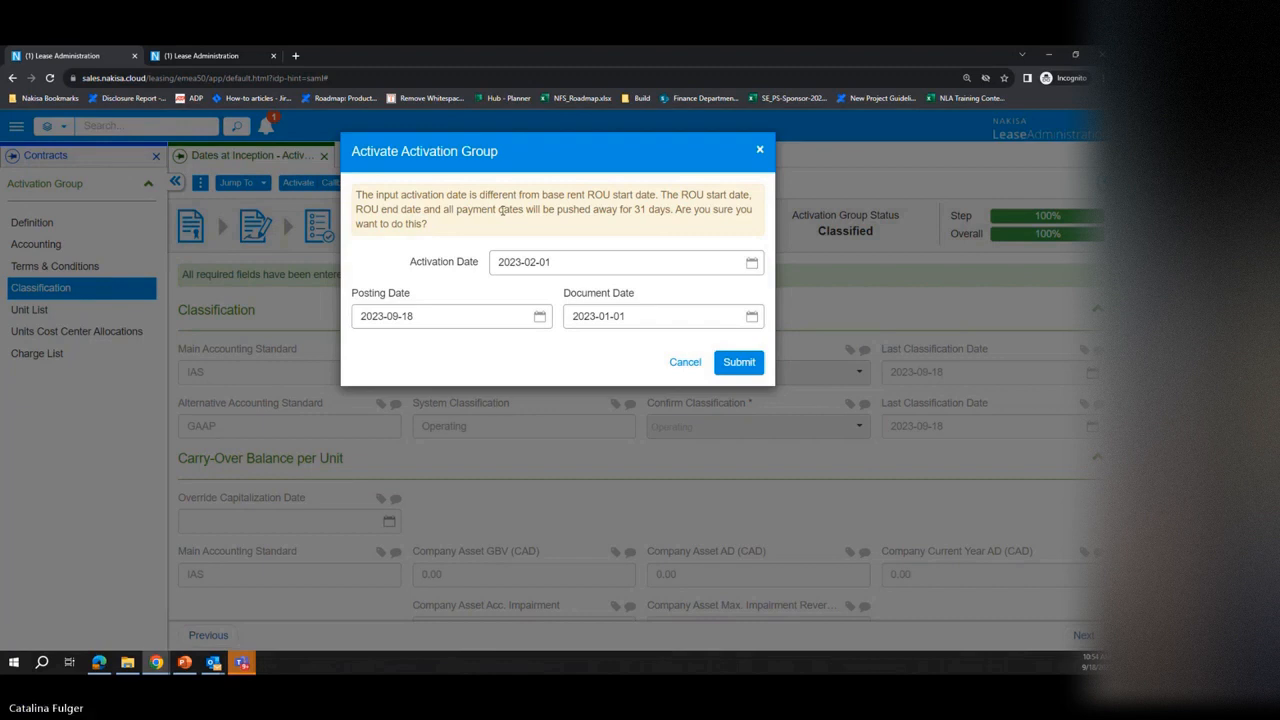
Step: Set the activation date back to 2023-01-01
click(751, 263)
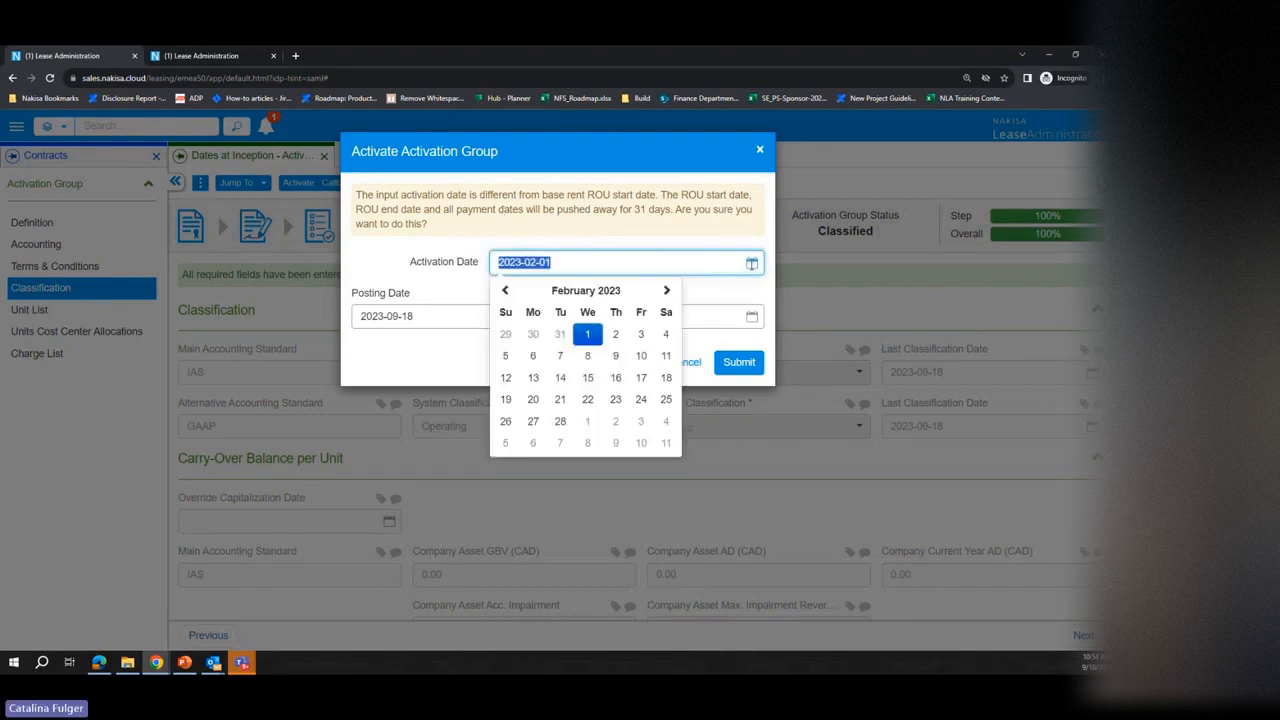
click(506, 291)
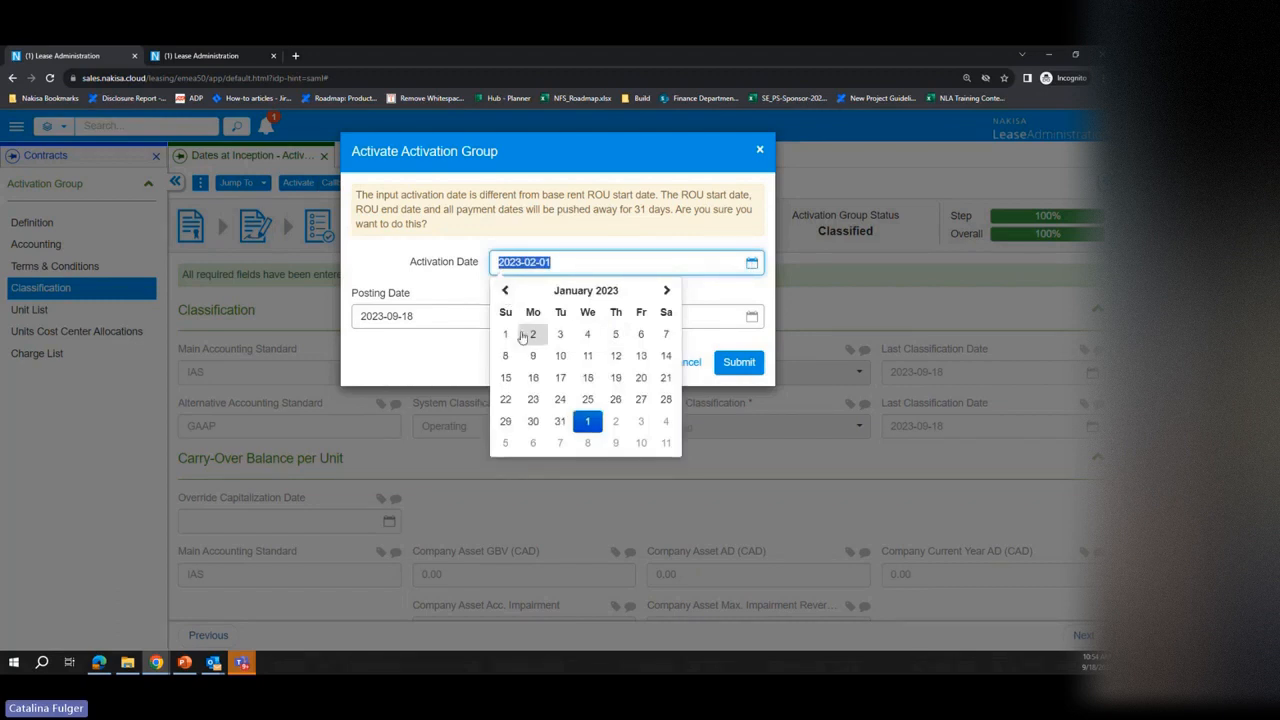
click(507, 334)
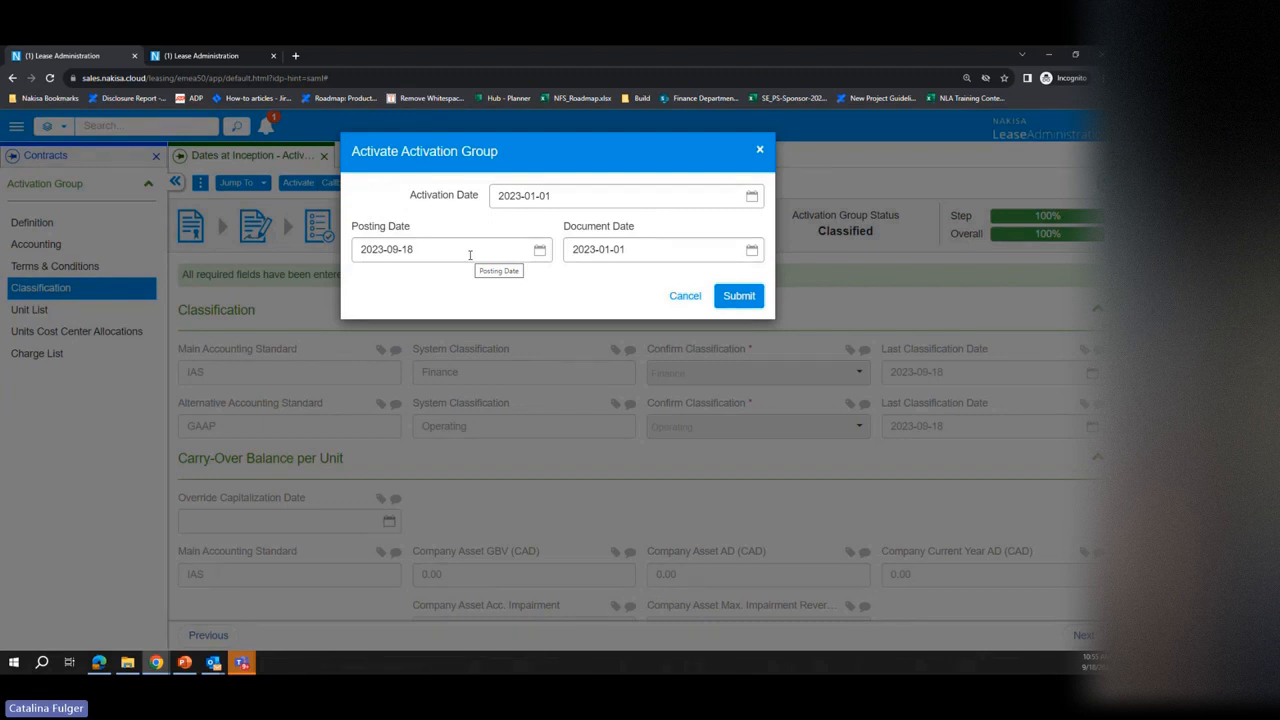
Step: Set the posting date of the activation to 2023-01-01
click(539, 250)
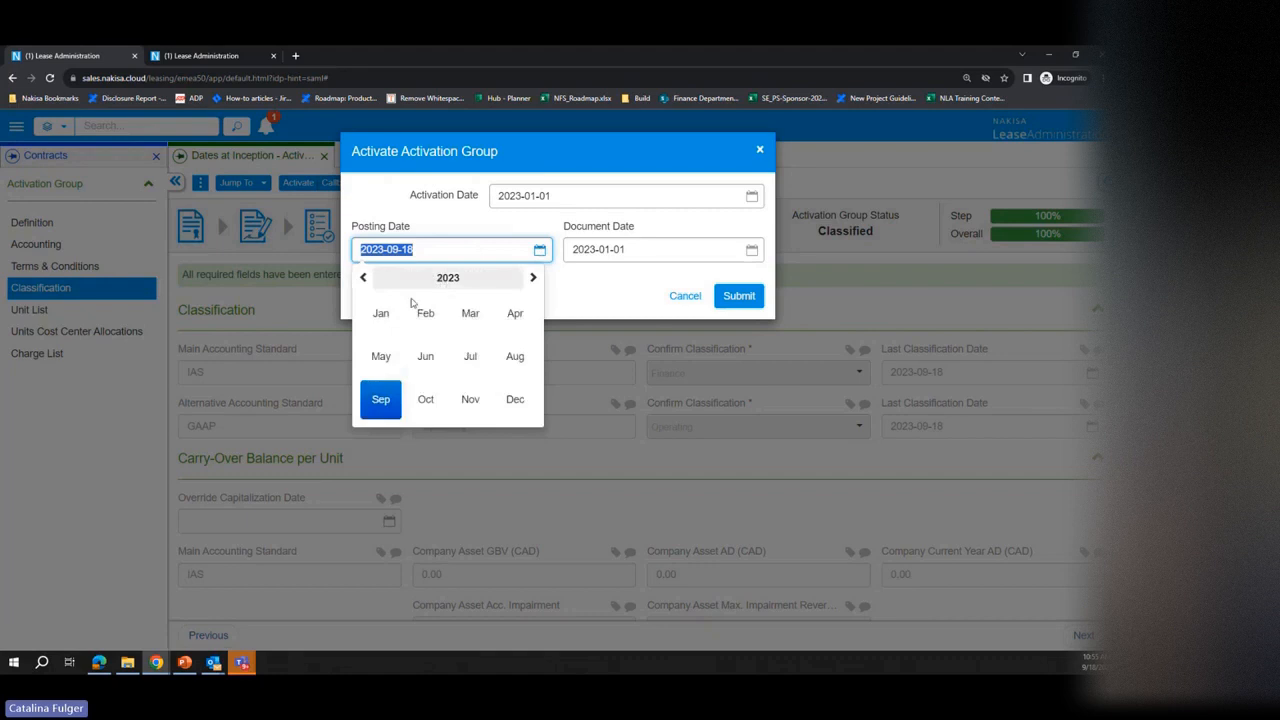
click(384, 313)
click(366, 323)
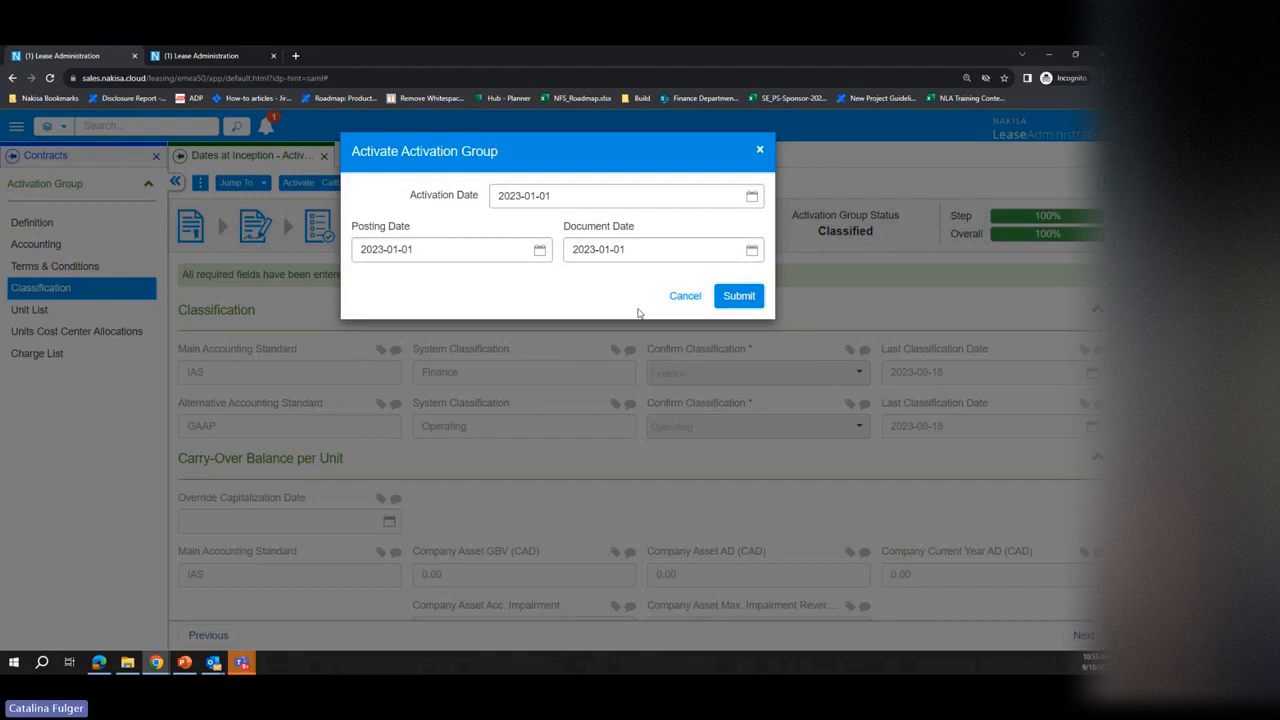
Step: Set the document date to 2023-09-18 and submit the activation of the group
click(630, 249)
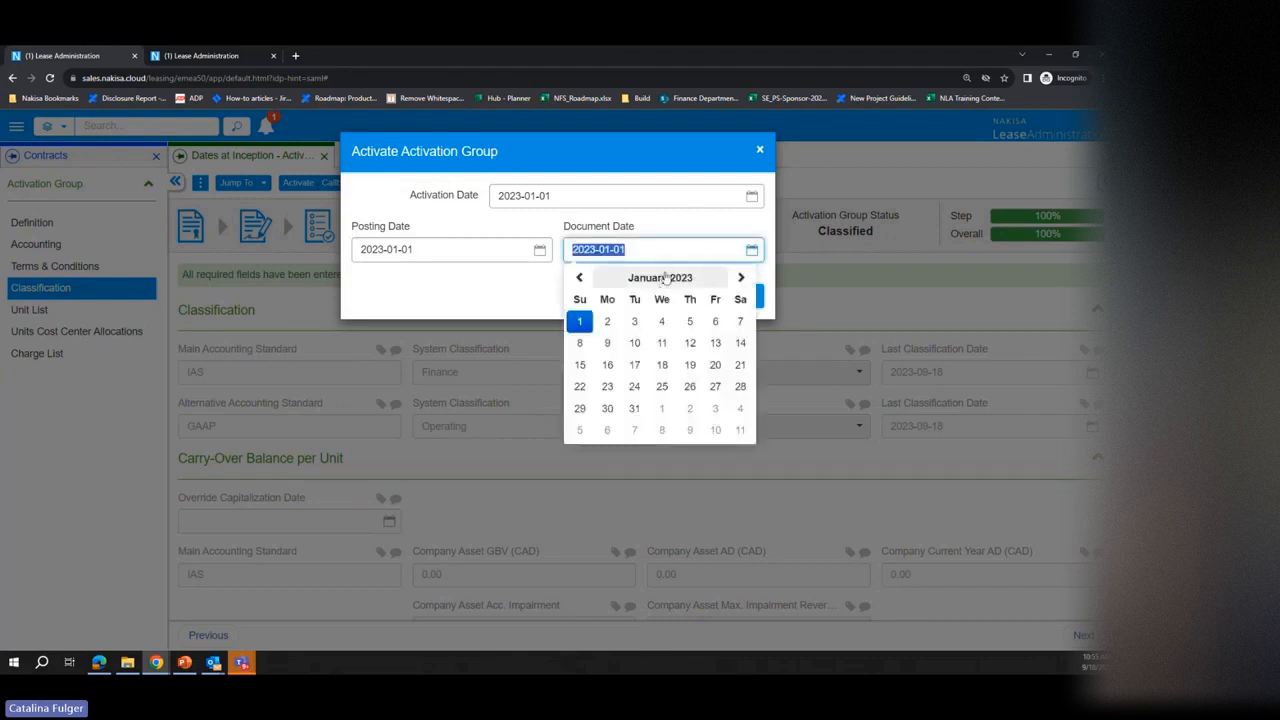
click(662, 277)
click(665, 281)
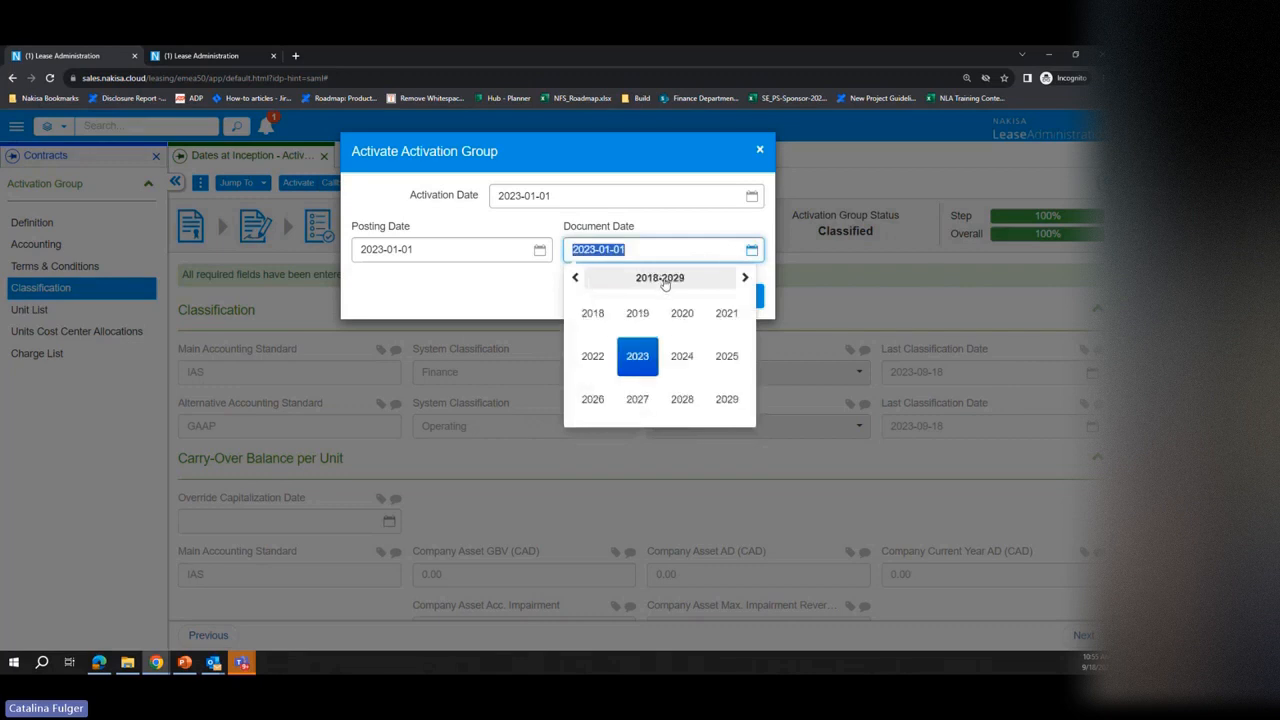
click(631, 366)
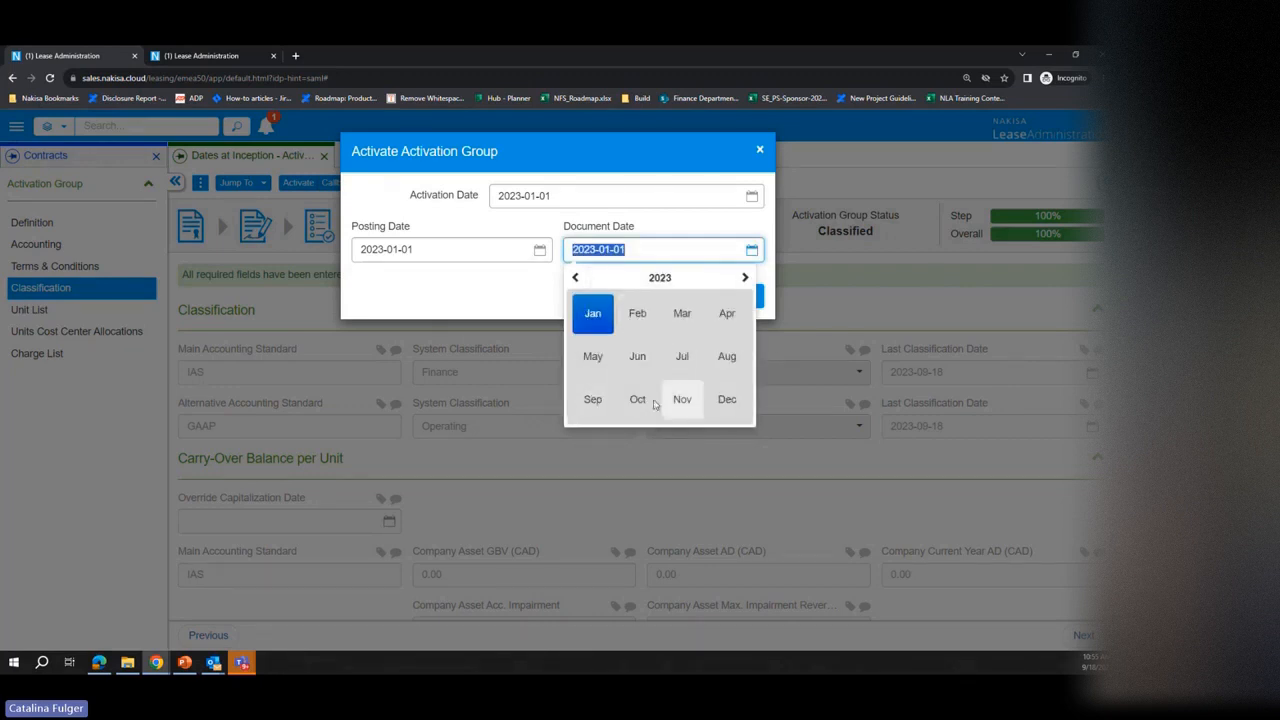
click(600, 400)
click(607, 389)
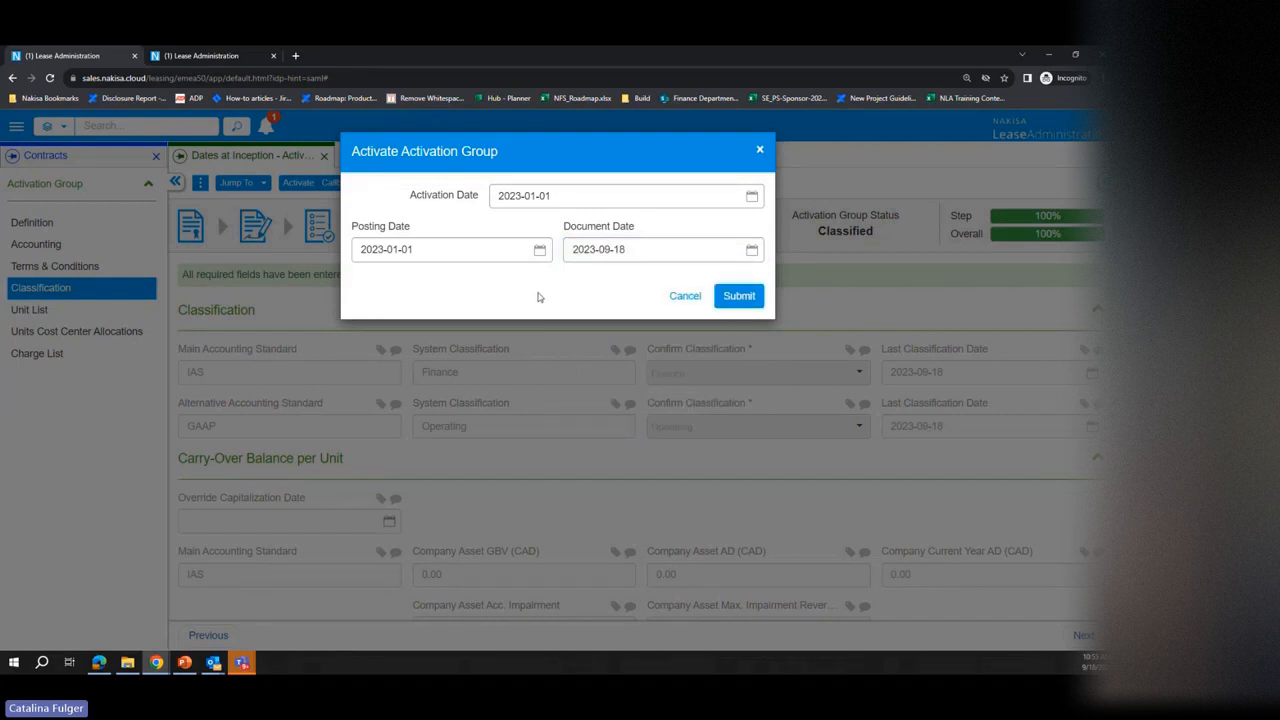
click(739, 297)
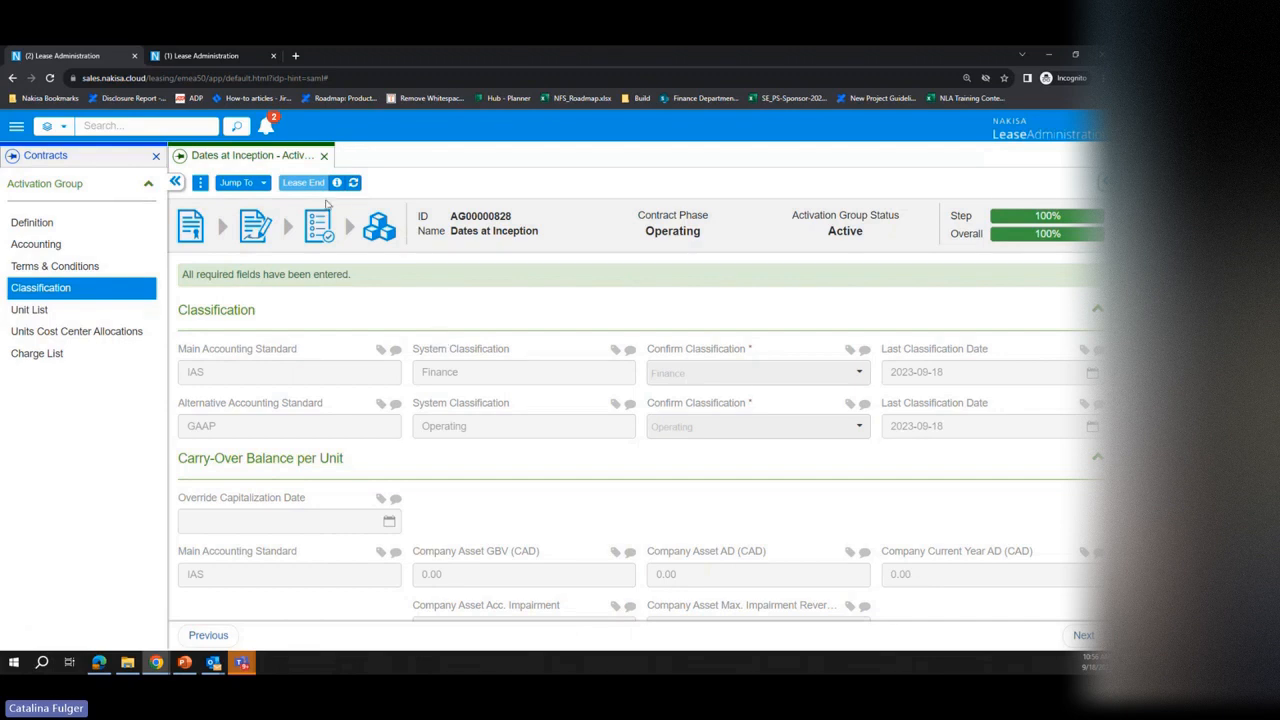
Step: View the activation group's postings and open the rent posting form for the period 1 payment
click(200, 183)
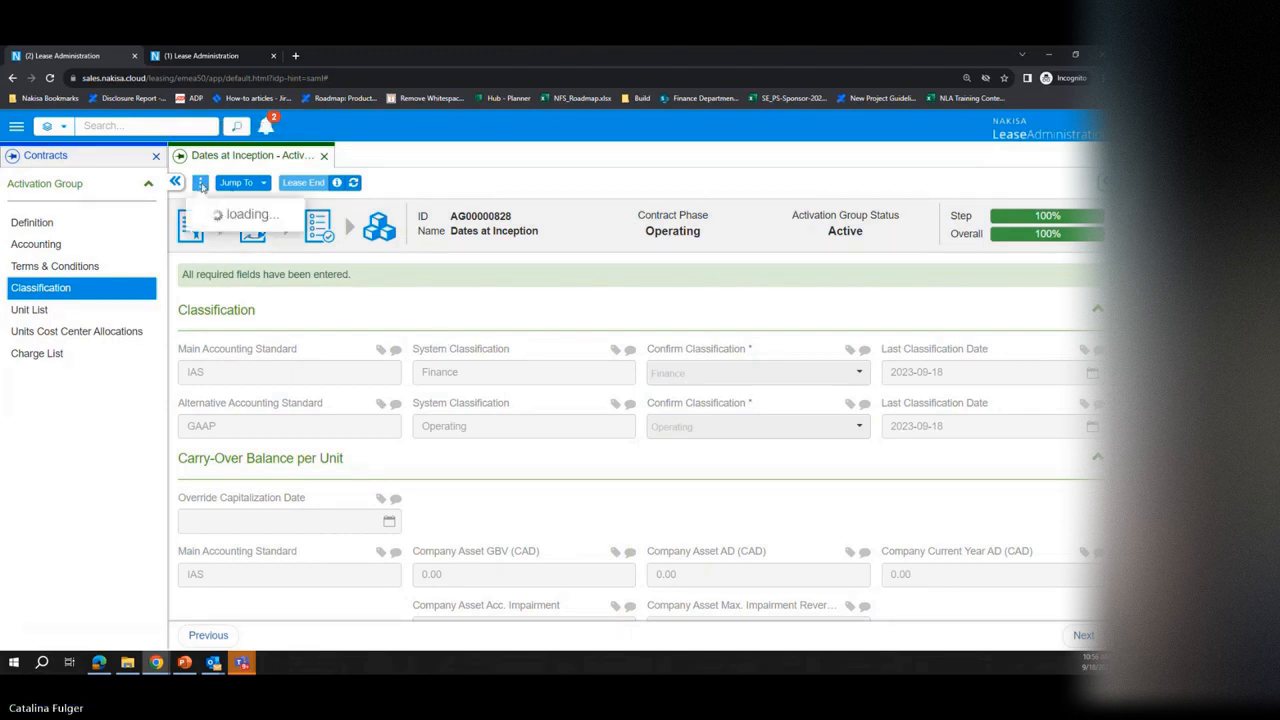
click(278, 243)
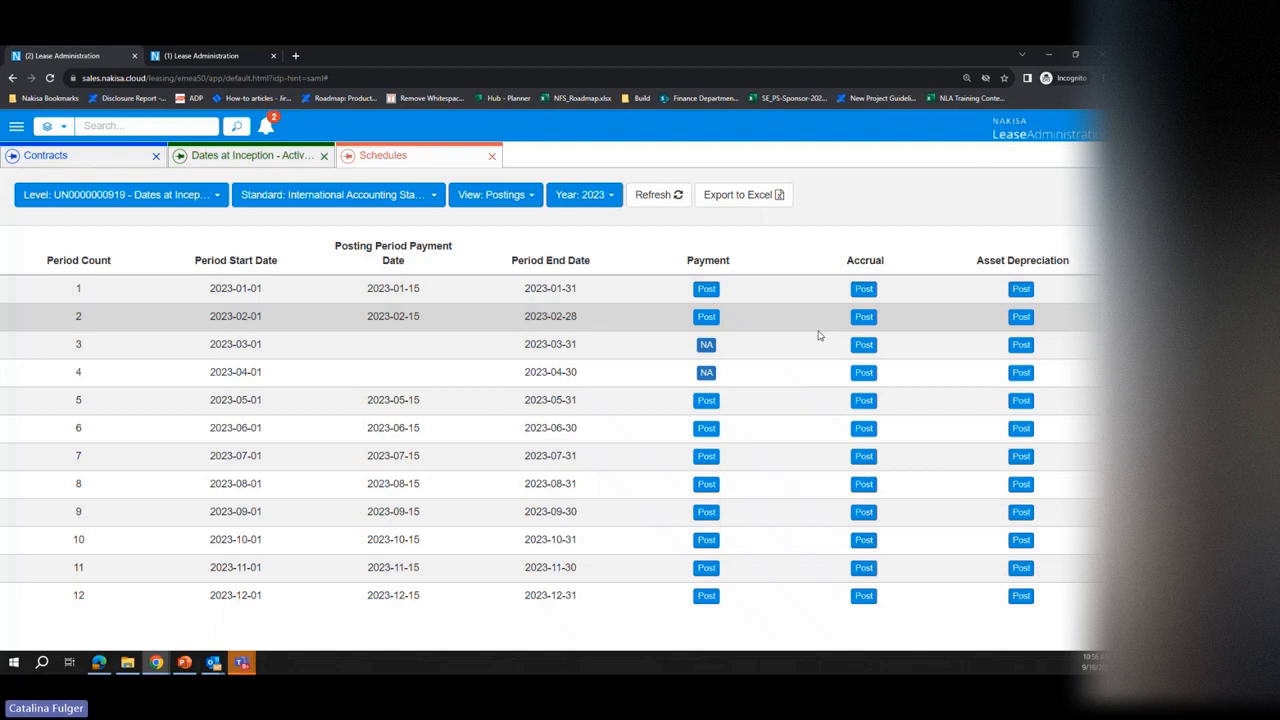
click(706, 289)
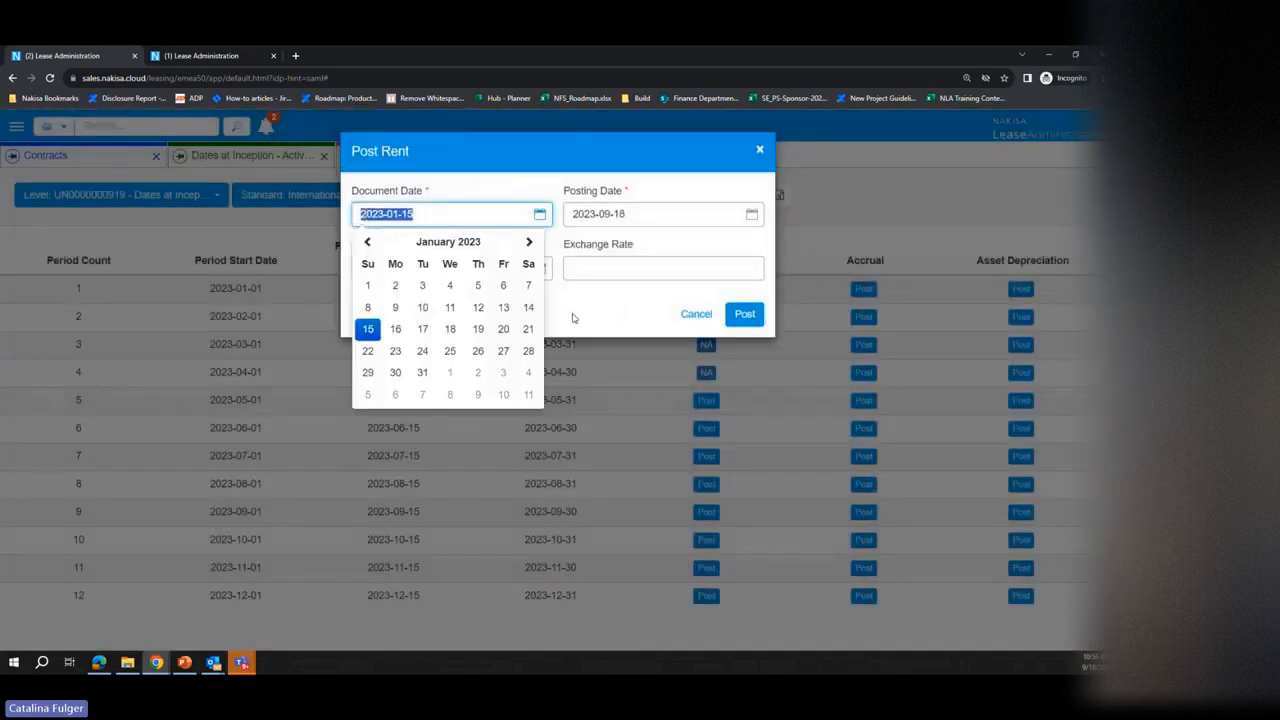
click(573, 316)
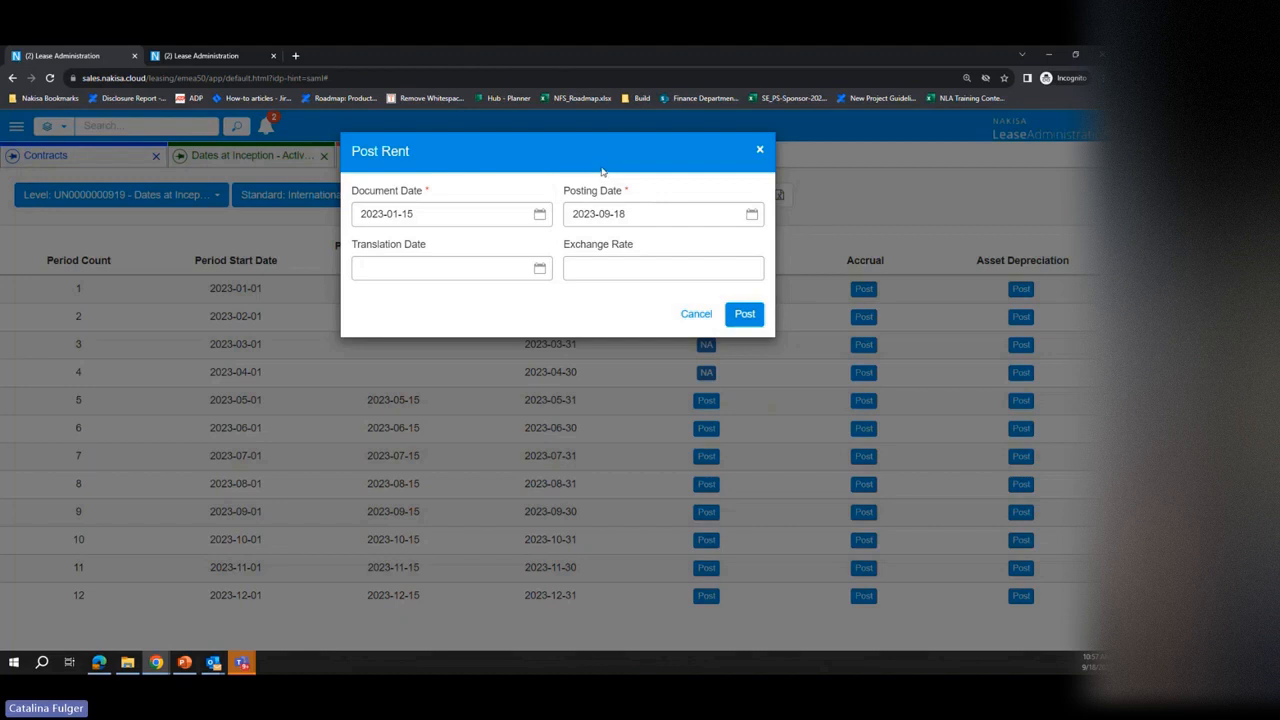
Step: In the Master Data Config, open the Exchange Rate Type settings under Accounting Setup for the Canada - Disconnected company
click(214, 61)
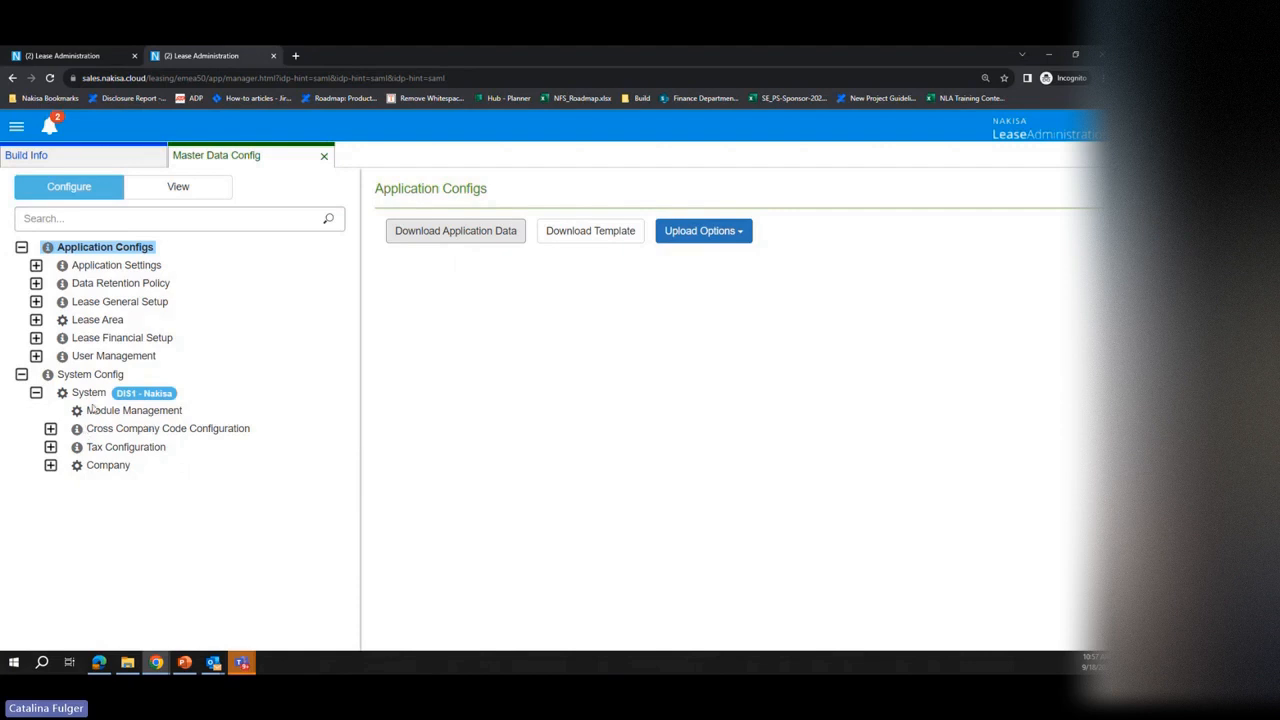
click(110, 466)
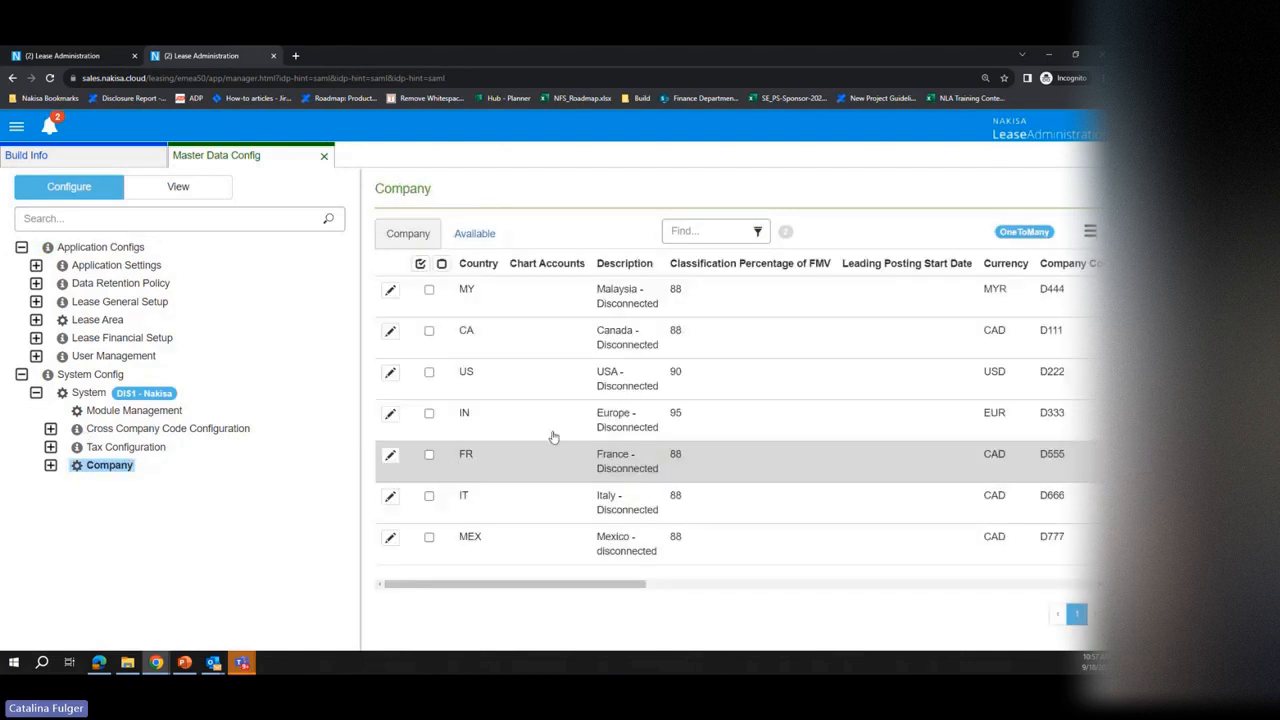
click(734, 352)
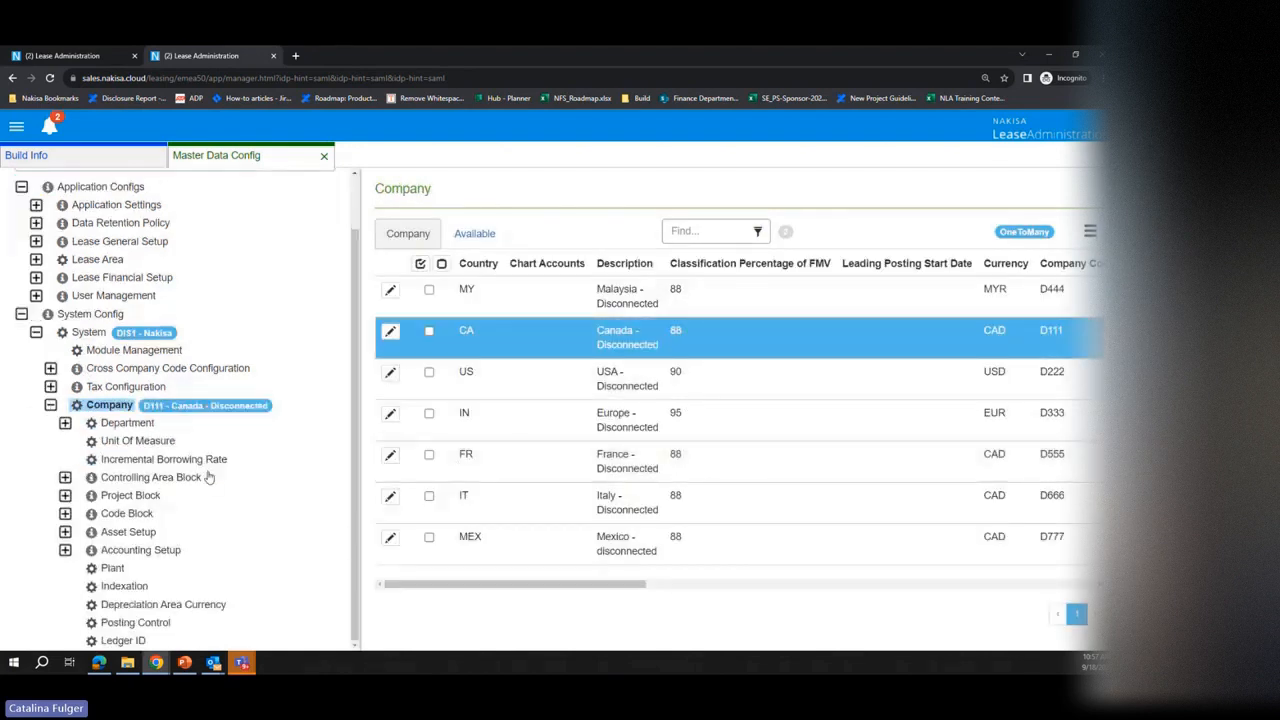
scroll(208, 476, down, 2)
click(65, 550)
scroll(198, 537, down, 5)
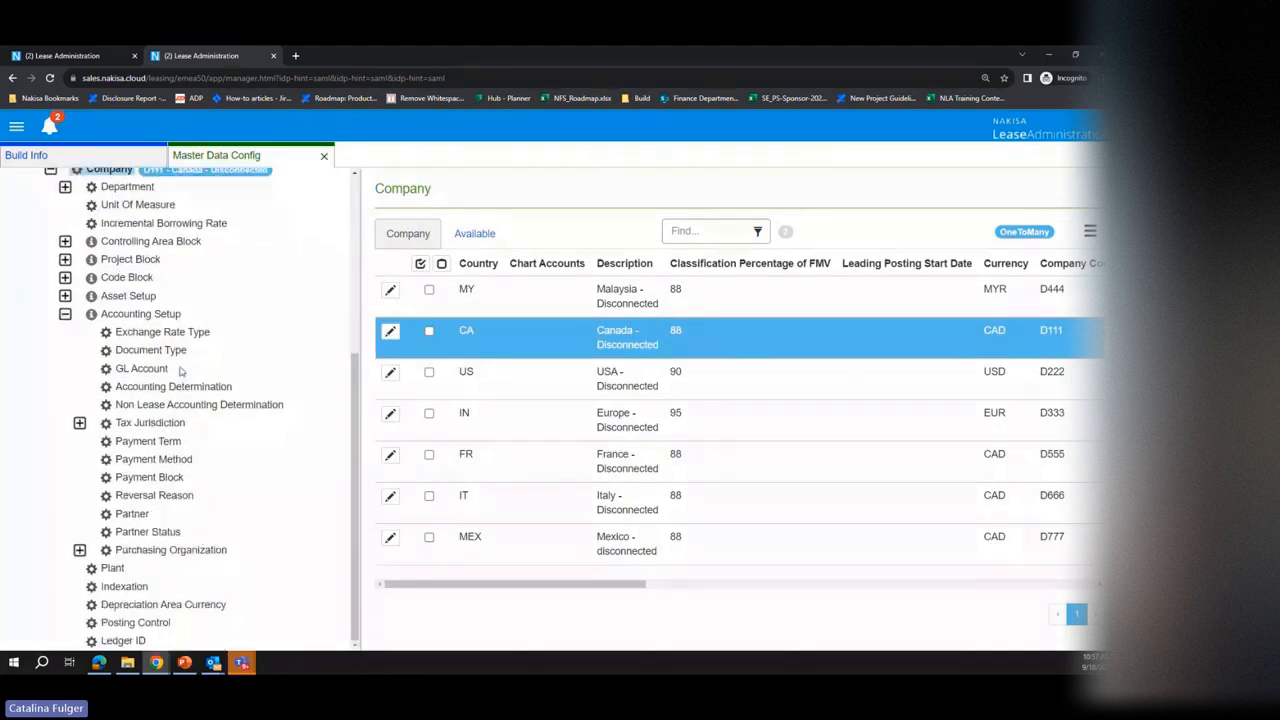
click(185, 332)
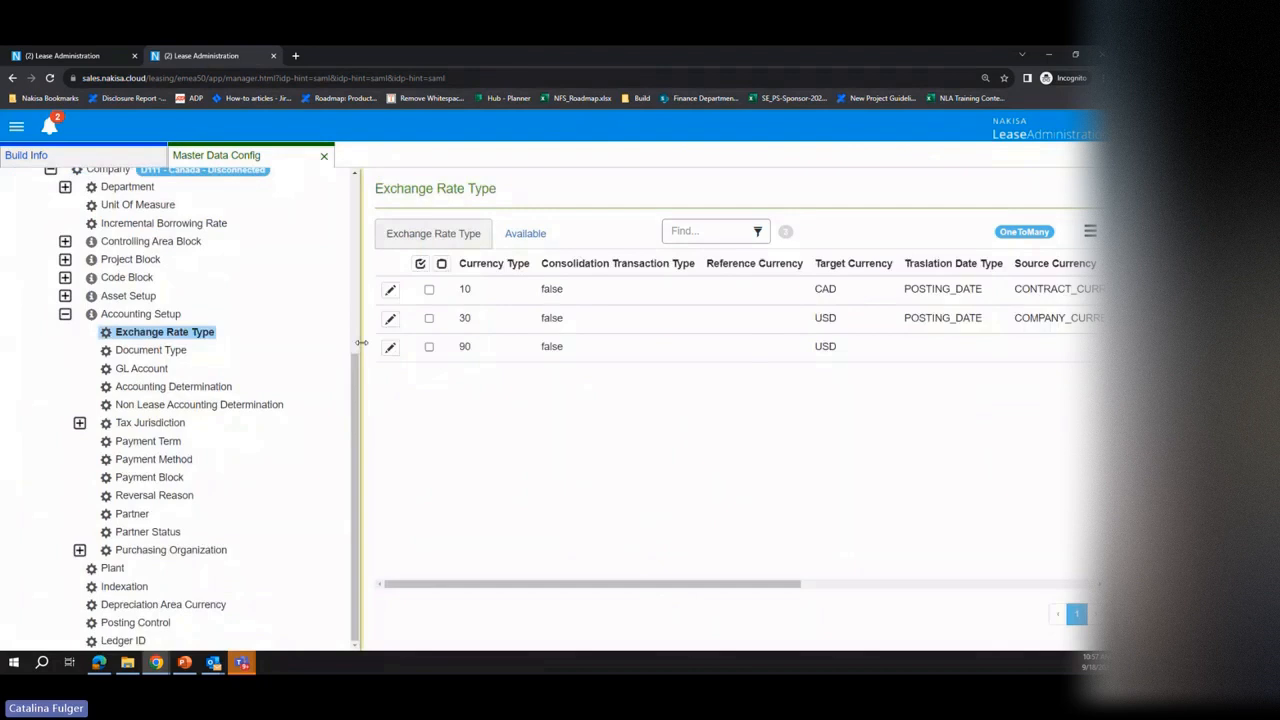
Step: Examine the Translation Date Type options of currency type 10, and leave both this record and the rent posting form without saving
click(390, 289)
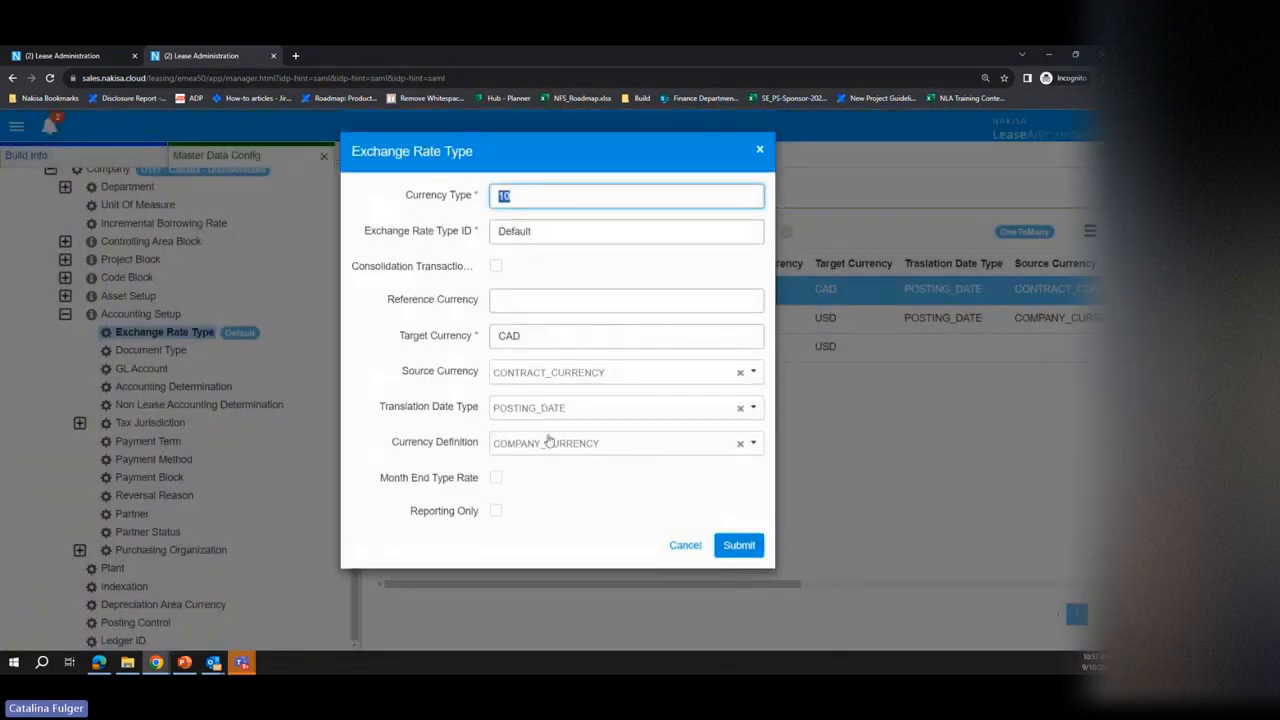
click(586, 409)
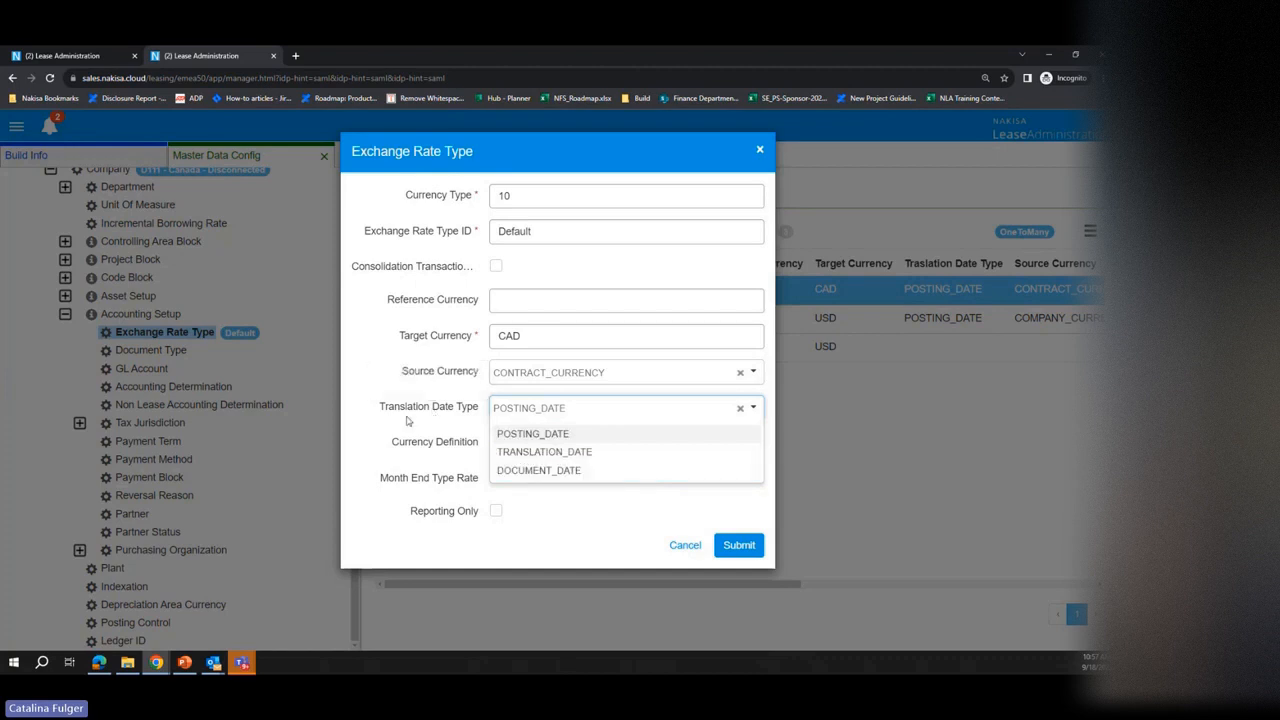
click(471, 400)
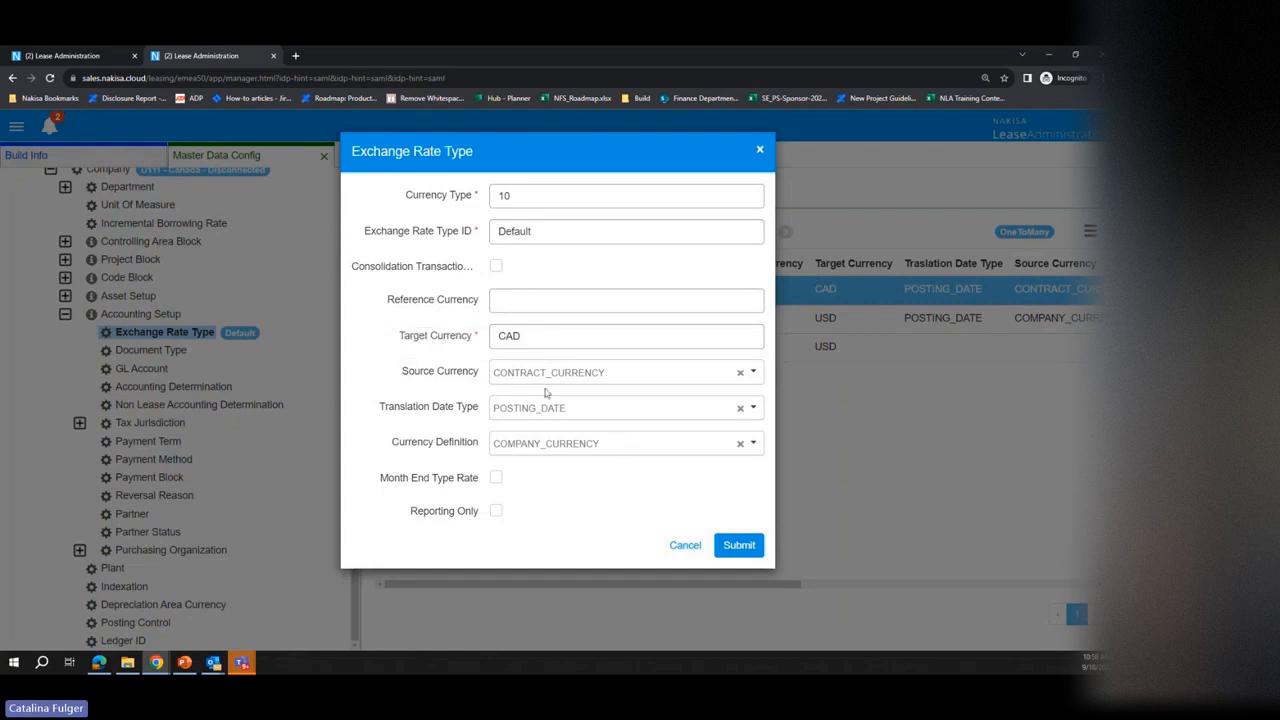
click(686, 548)
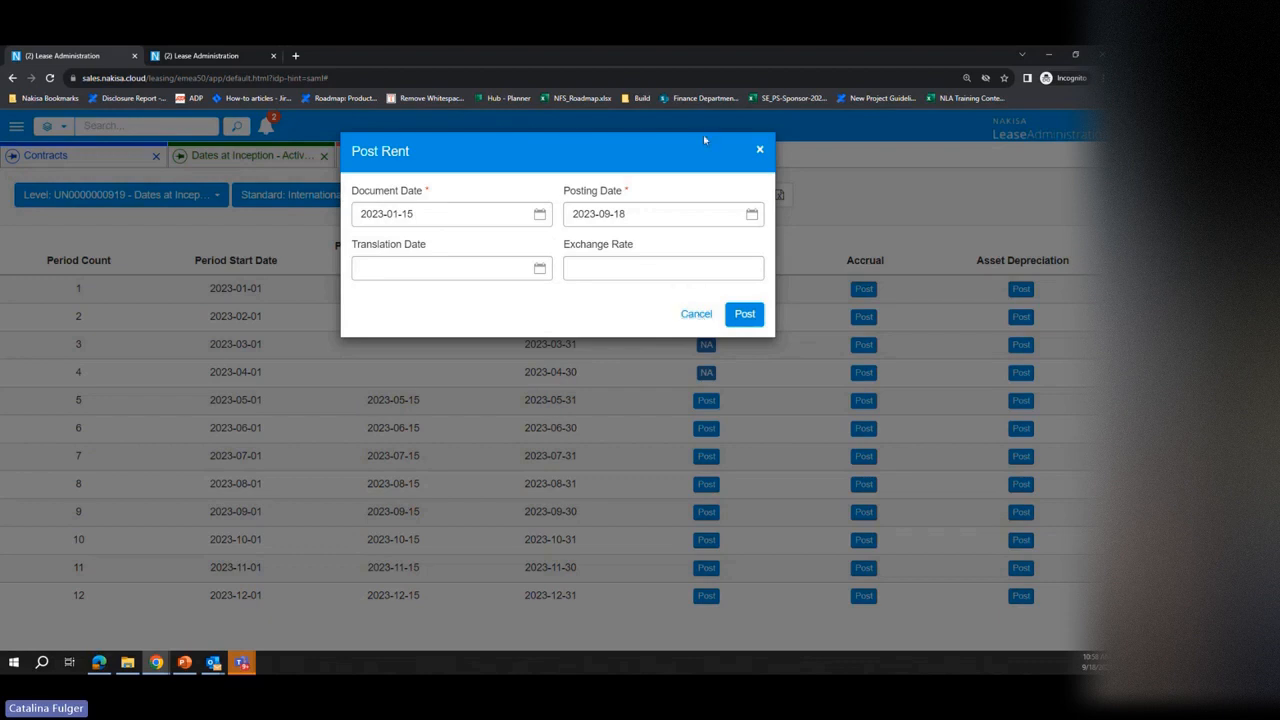
click(693, 315)
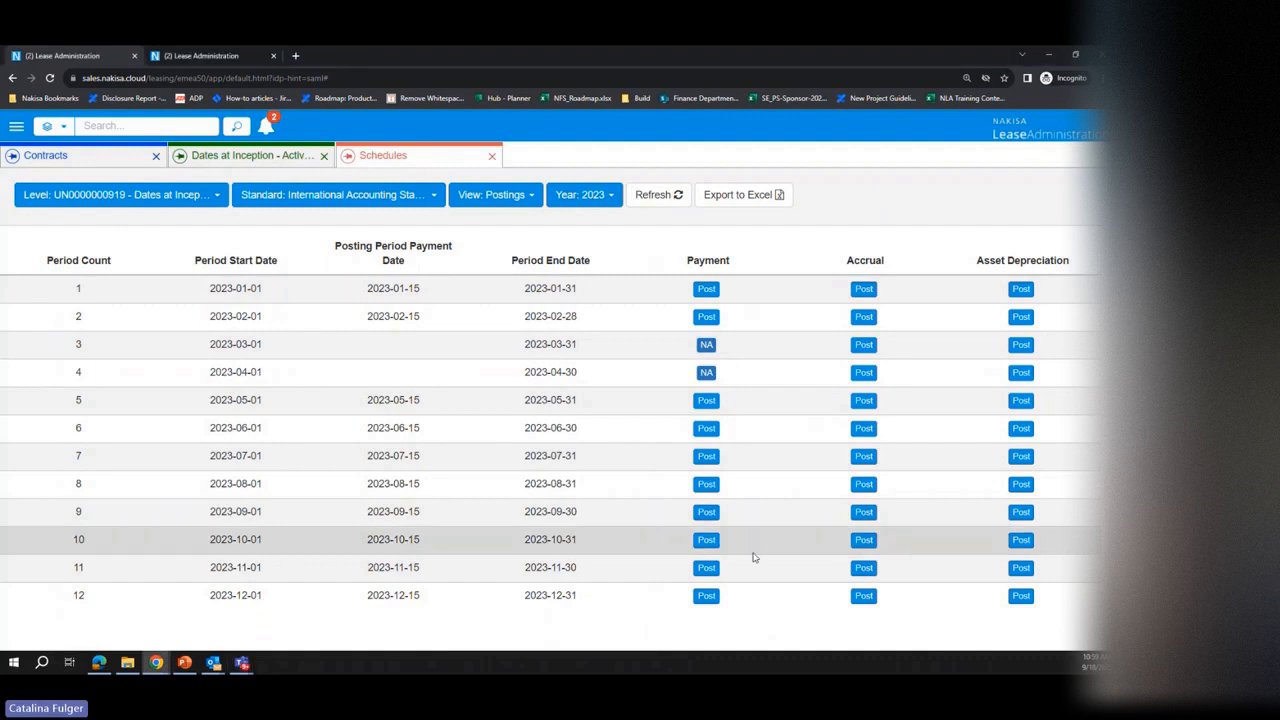
Step: Switch to the PowerPoint presentation and start the slide show from the "Important Dates in Nakisa" slide
click(184, 663)
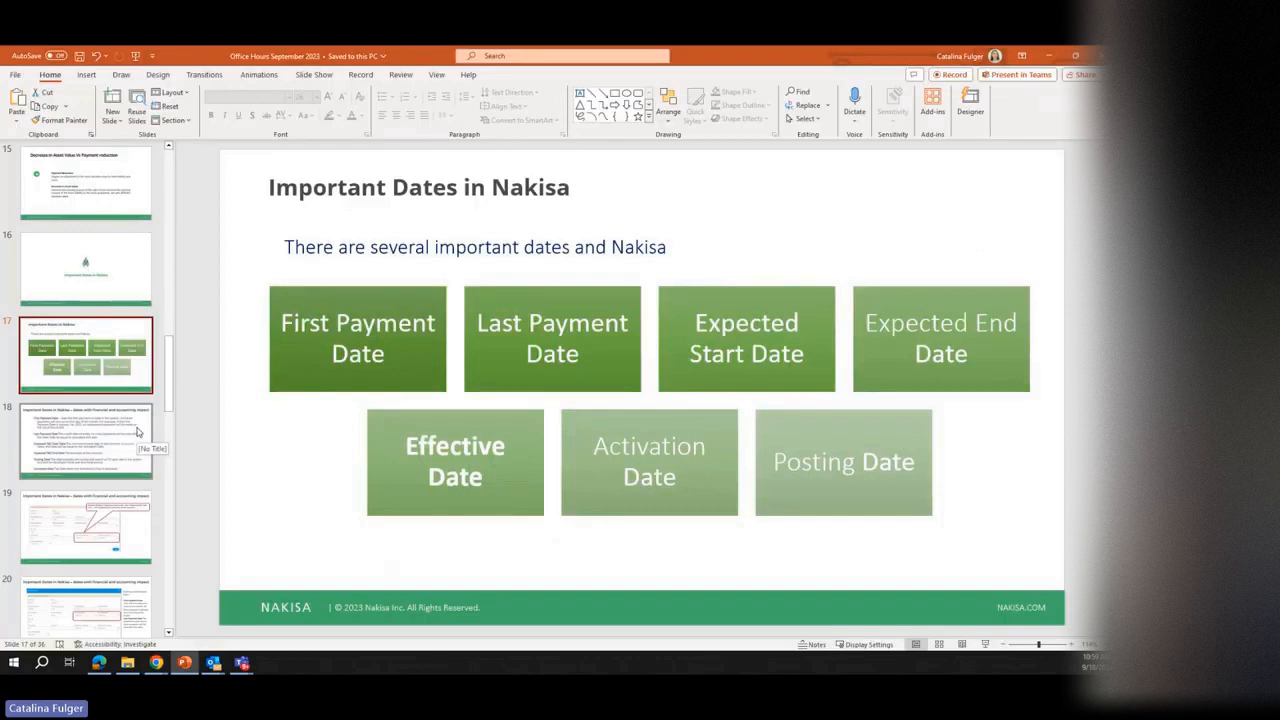
key(shift+F5)
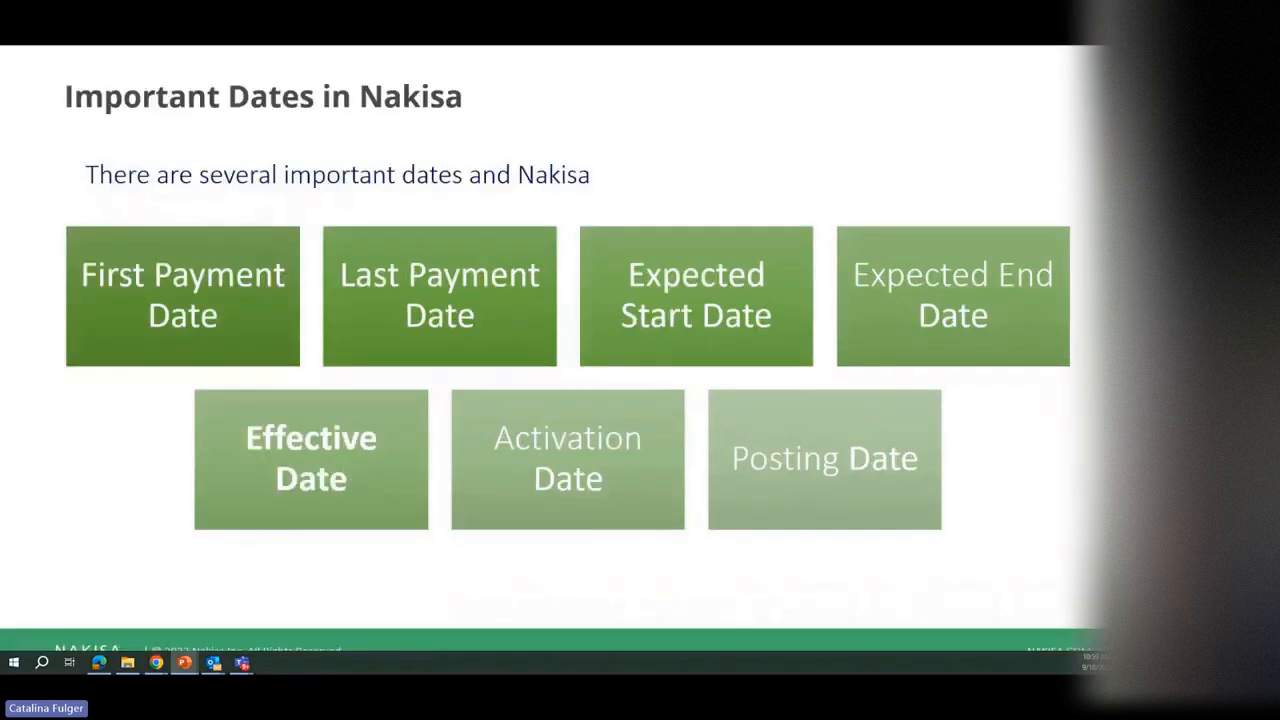